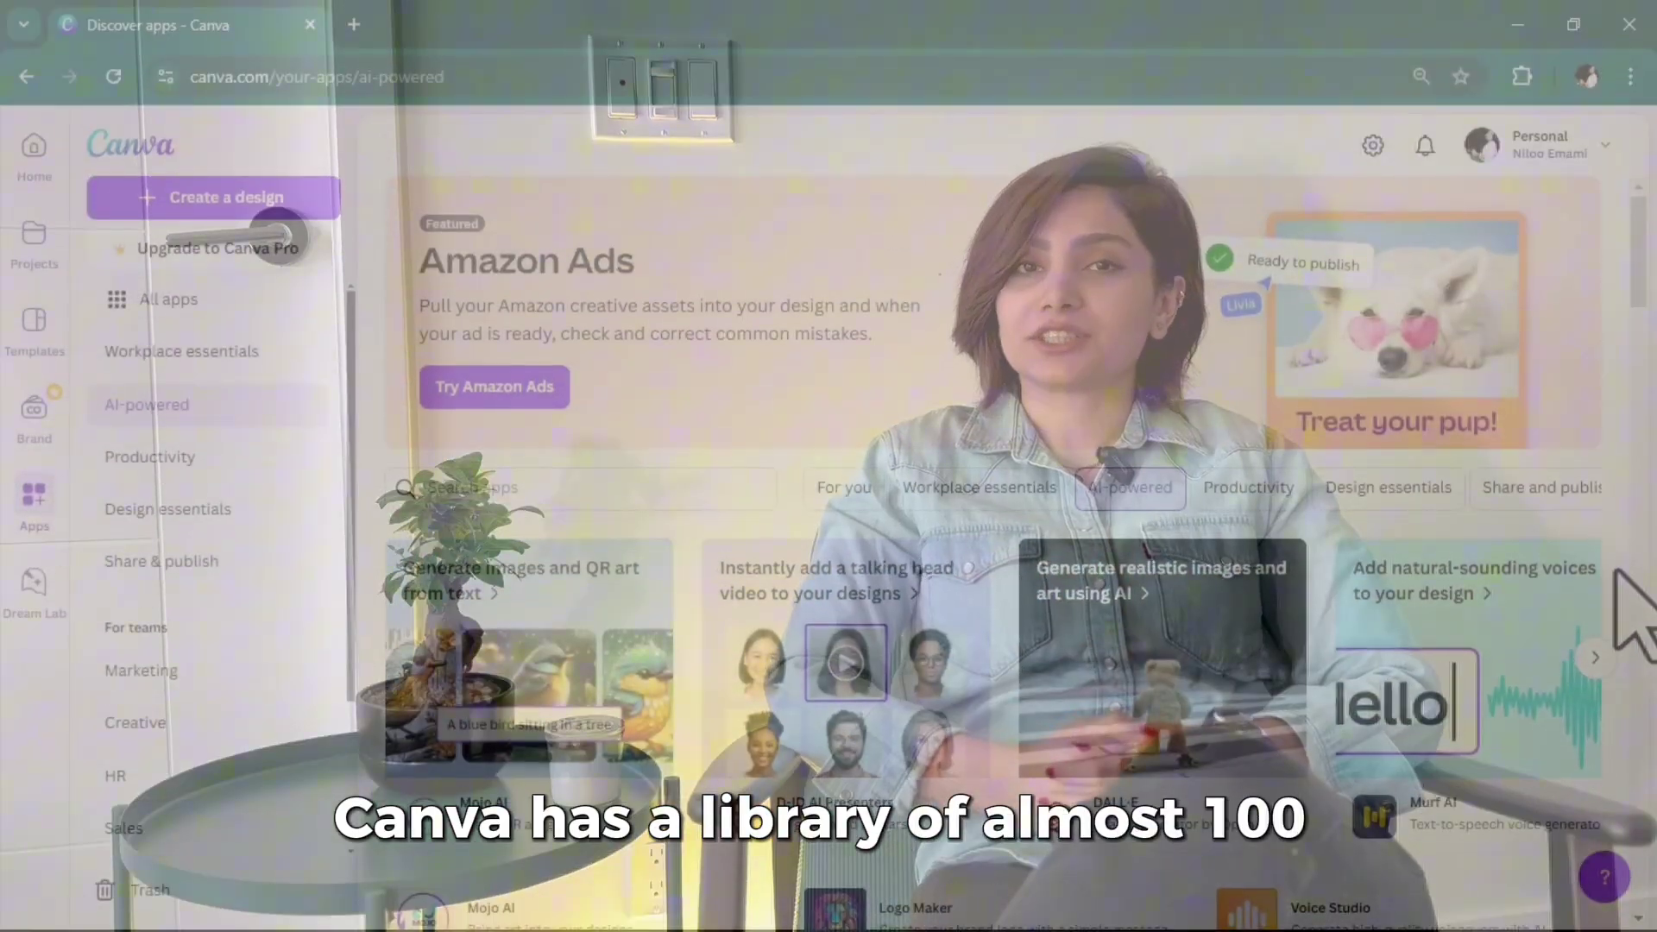
Open the Imagen card from the AI-powered apps filter in Canva's Apps collection
{"action": "scroll", "coordinate": [1622, 604], "scroll_direction": "down", "scroll_amount": 10}
{"action": "scroll", "coordinate": [1614, 576], "scroll_direction": "down", "scroll_amount": 15}
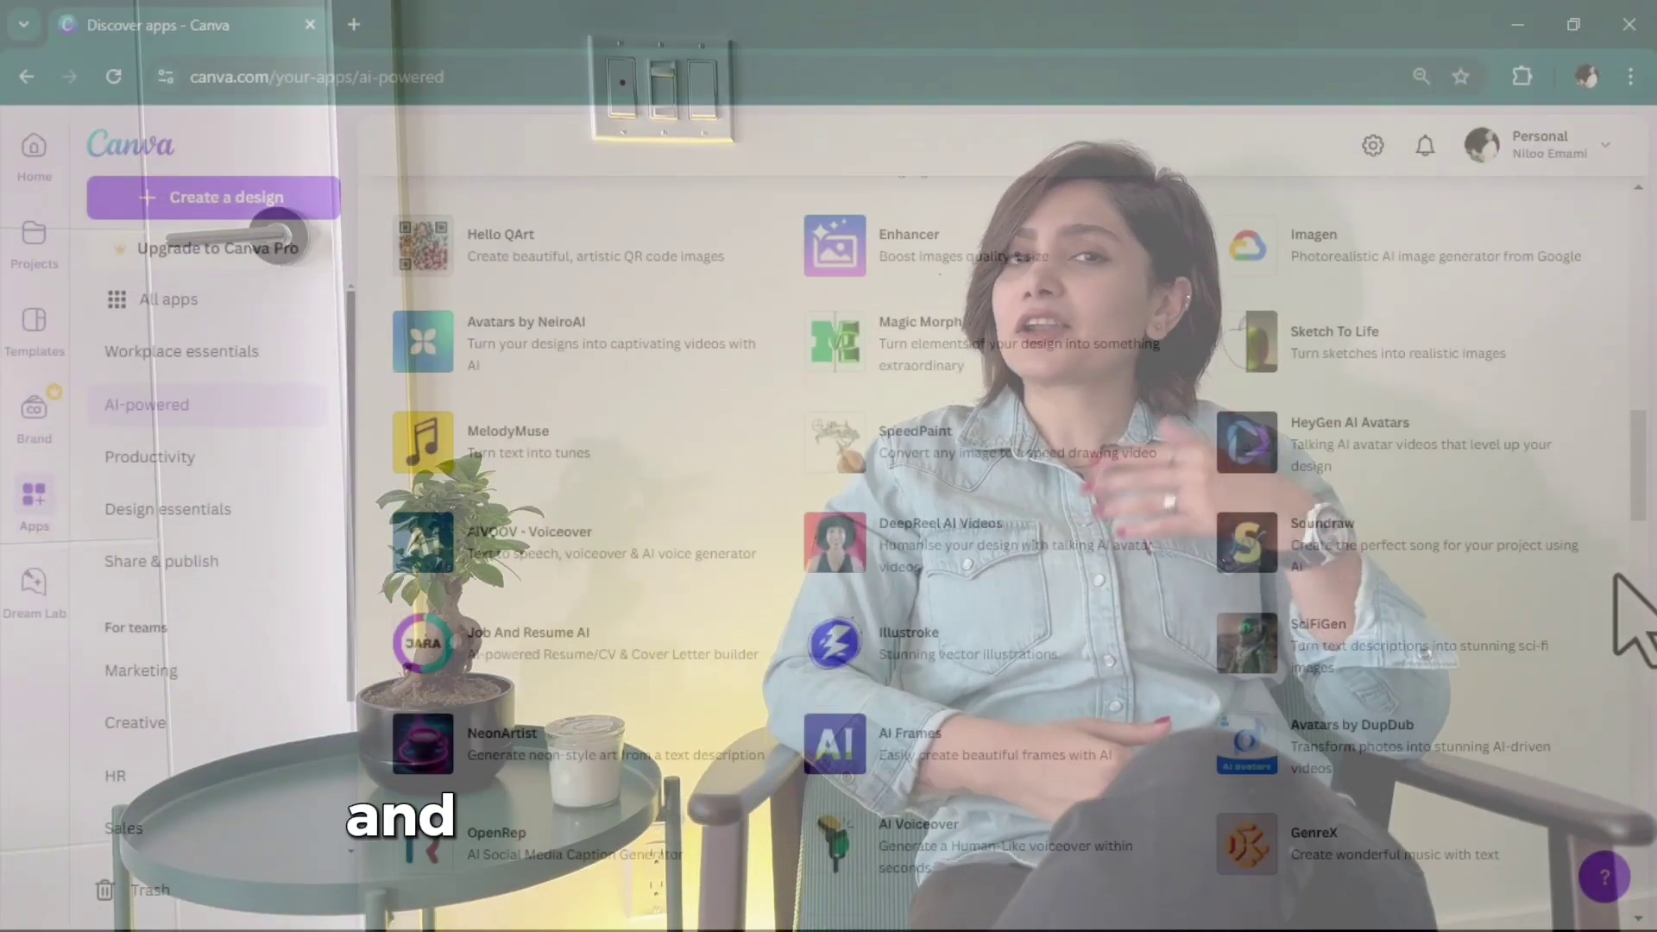
{"action": "scroll", "coordinate": [1614, 577], "scroll_direction": "down", "scroll_amount": 20}
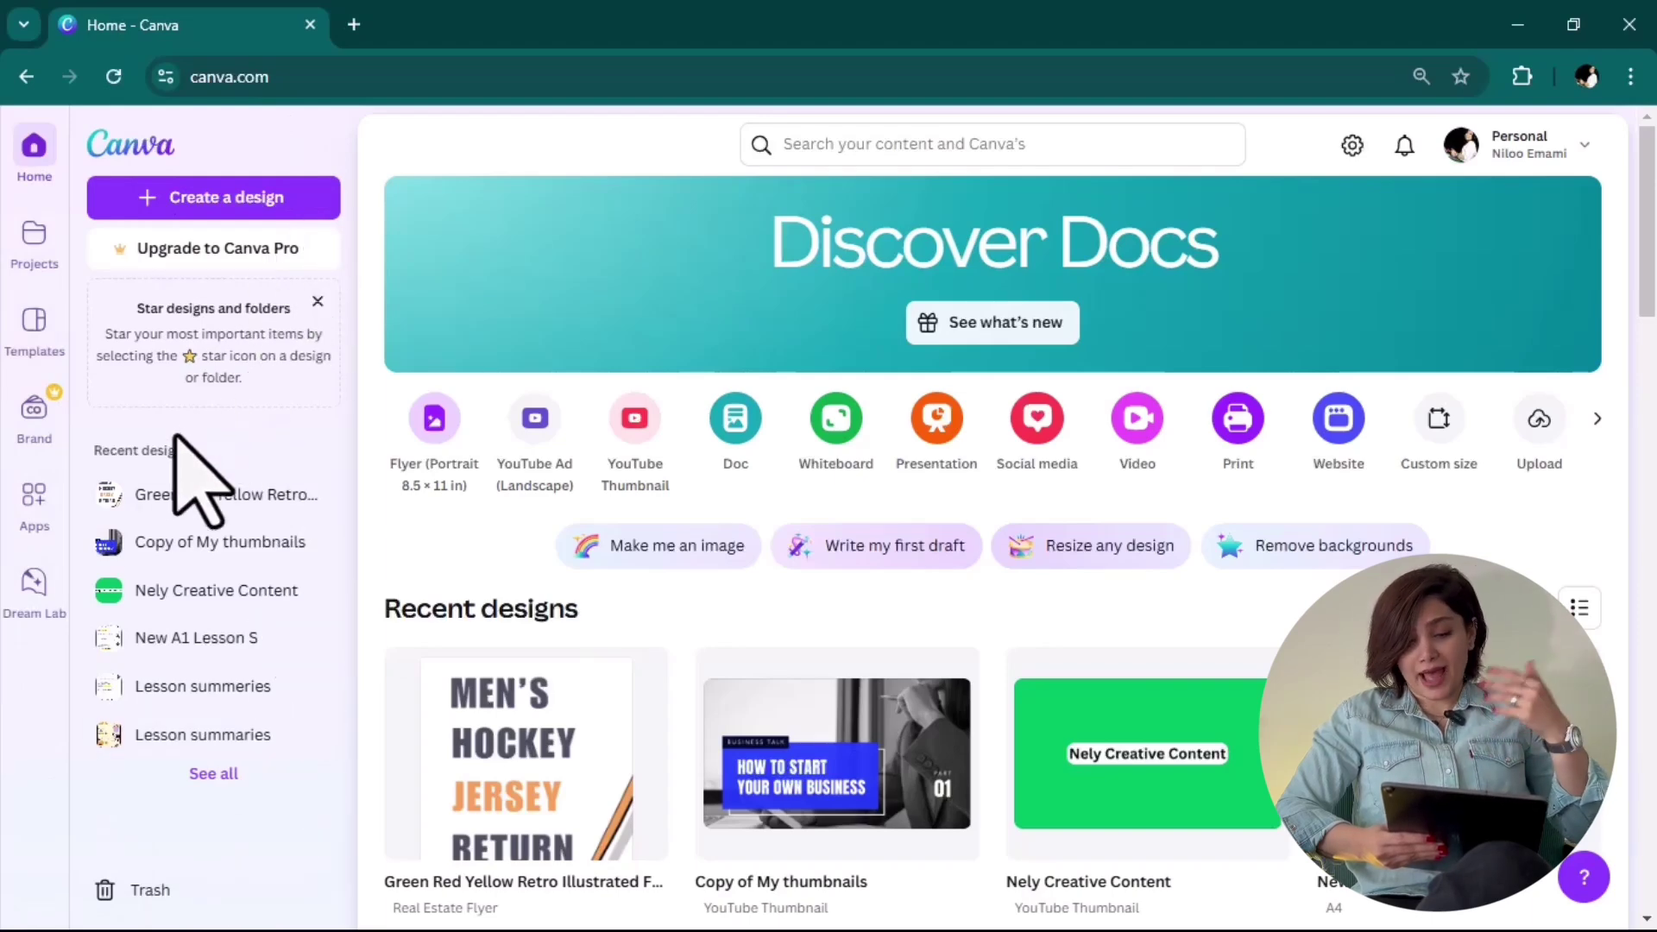
{"action": "left_click", "coordinate": [35, 509]}
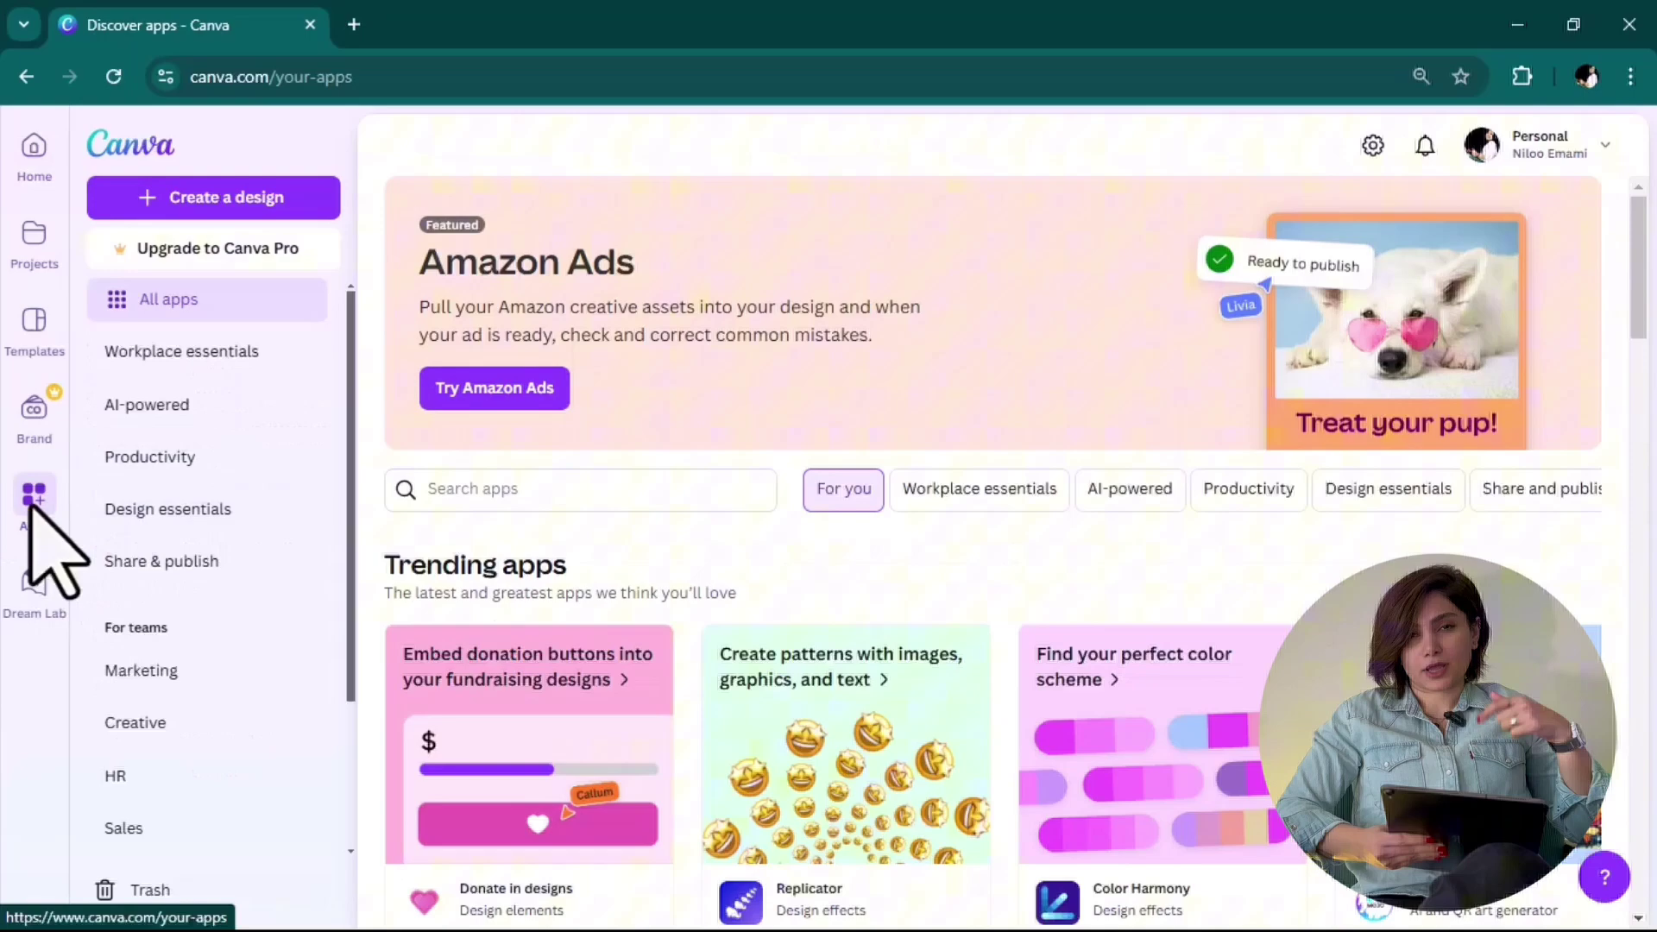
{"action": "left_click", "coordinate": [1122, 501]}
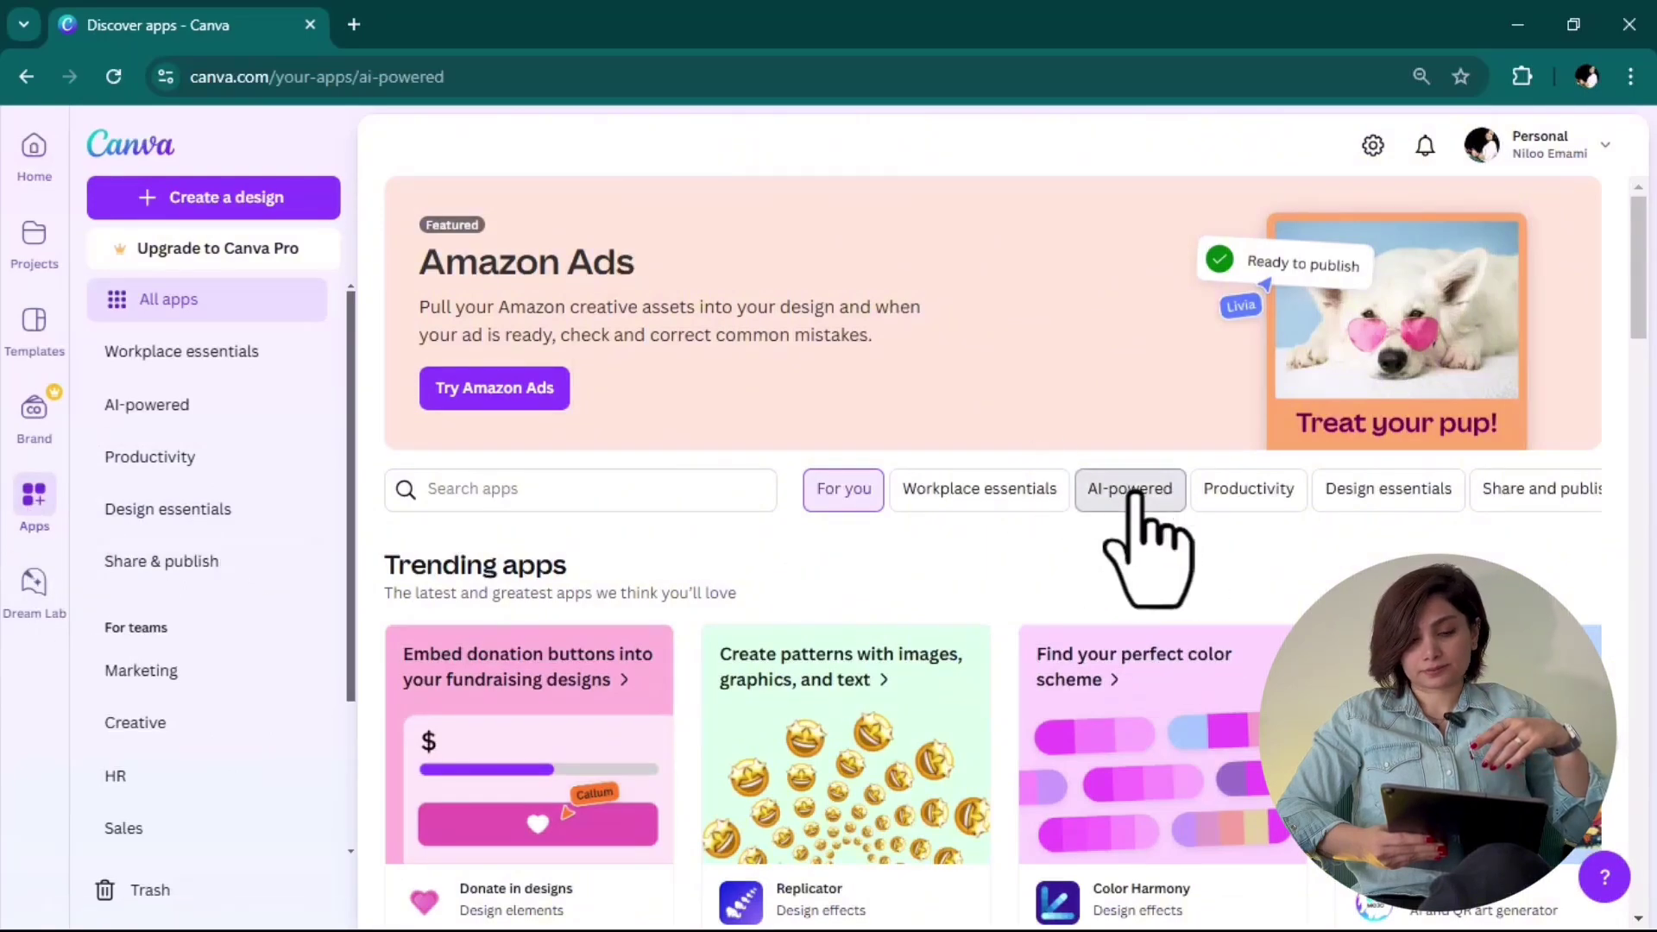
{"action": "scroll", "coordinate": [1122, 543], "scroll_direction": "down", "scroll_amount": 7}
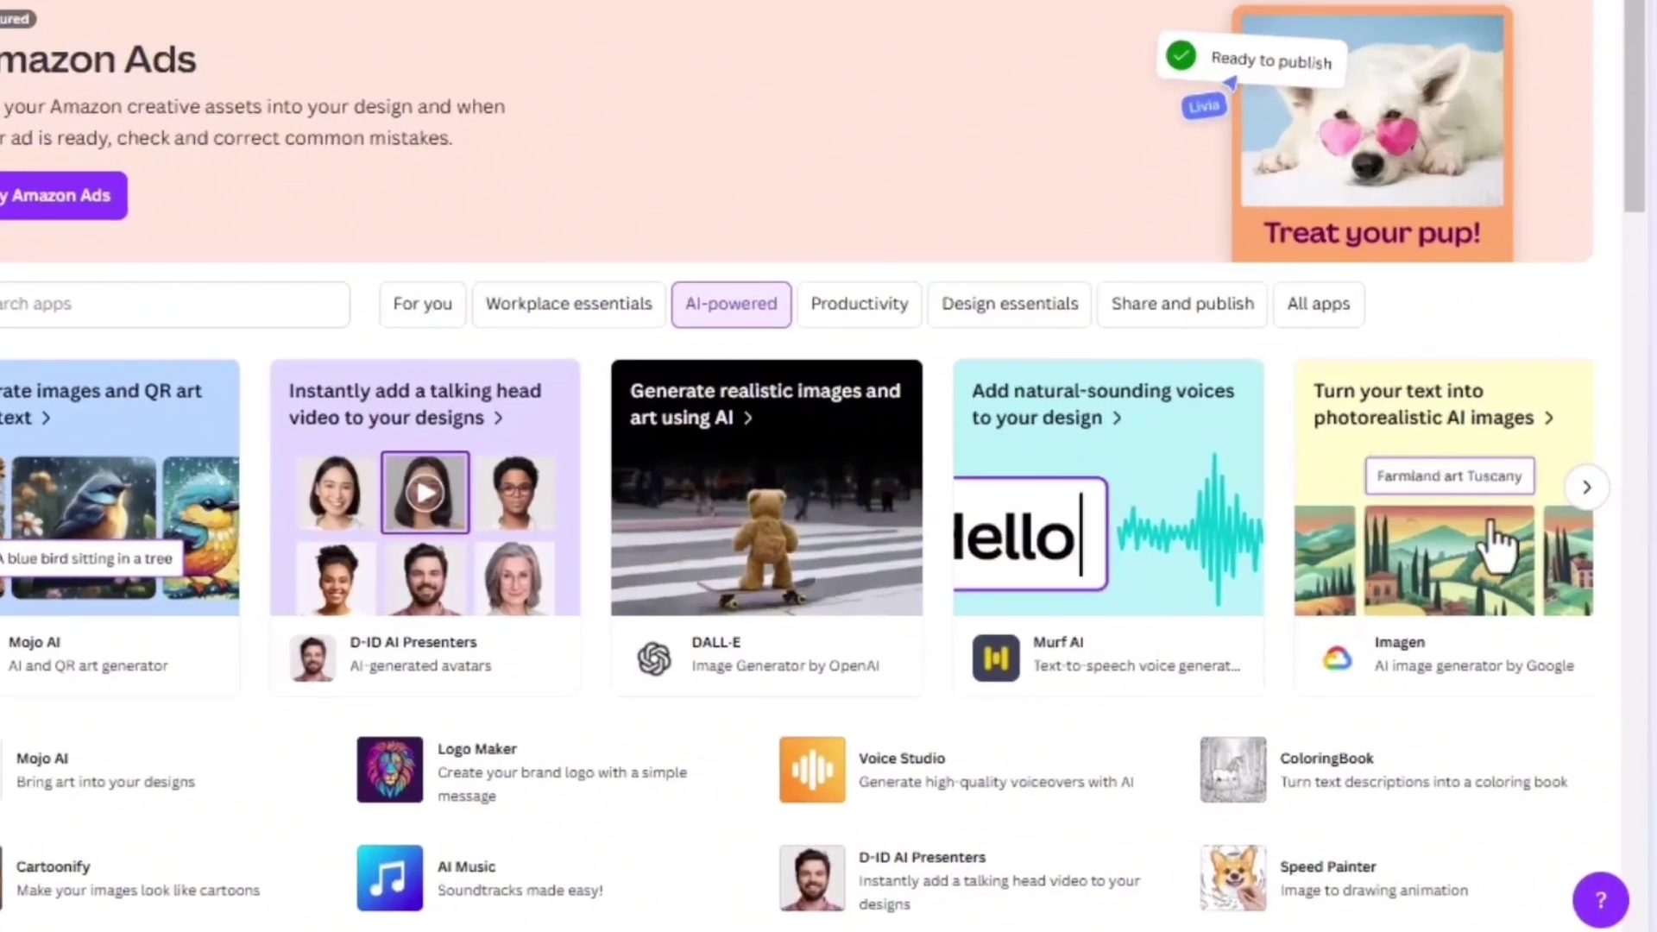
{"action": "left_click", "coordinate": [1531, 609]}
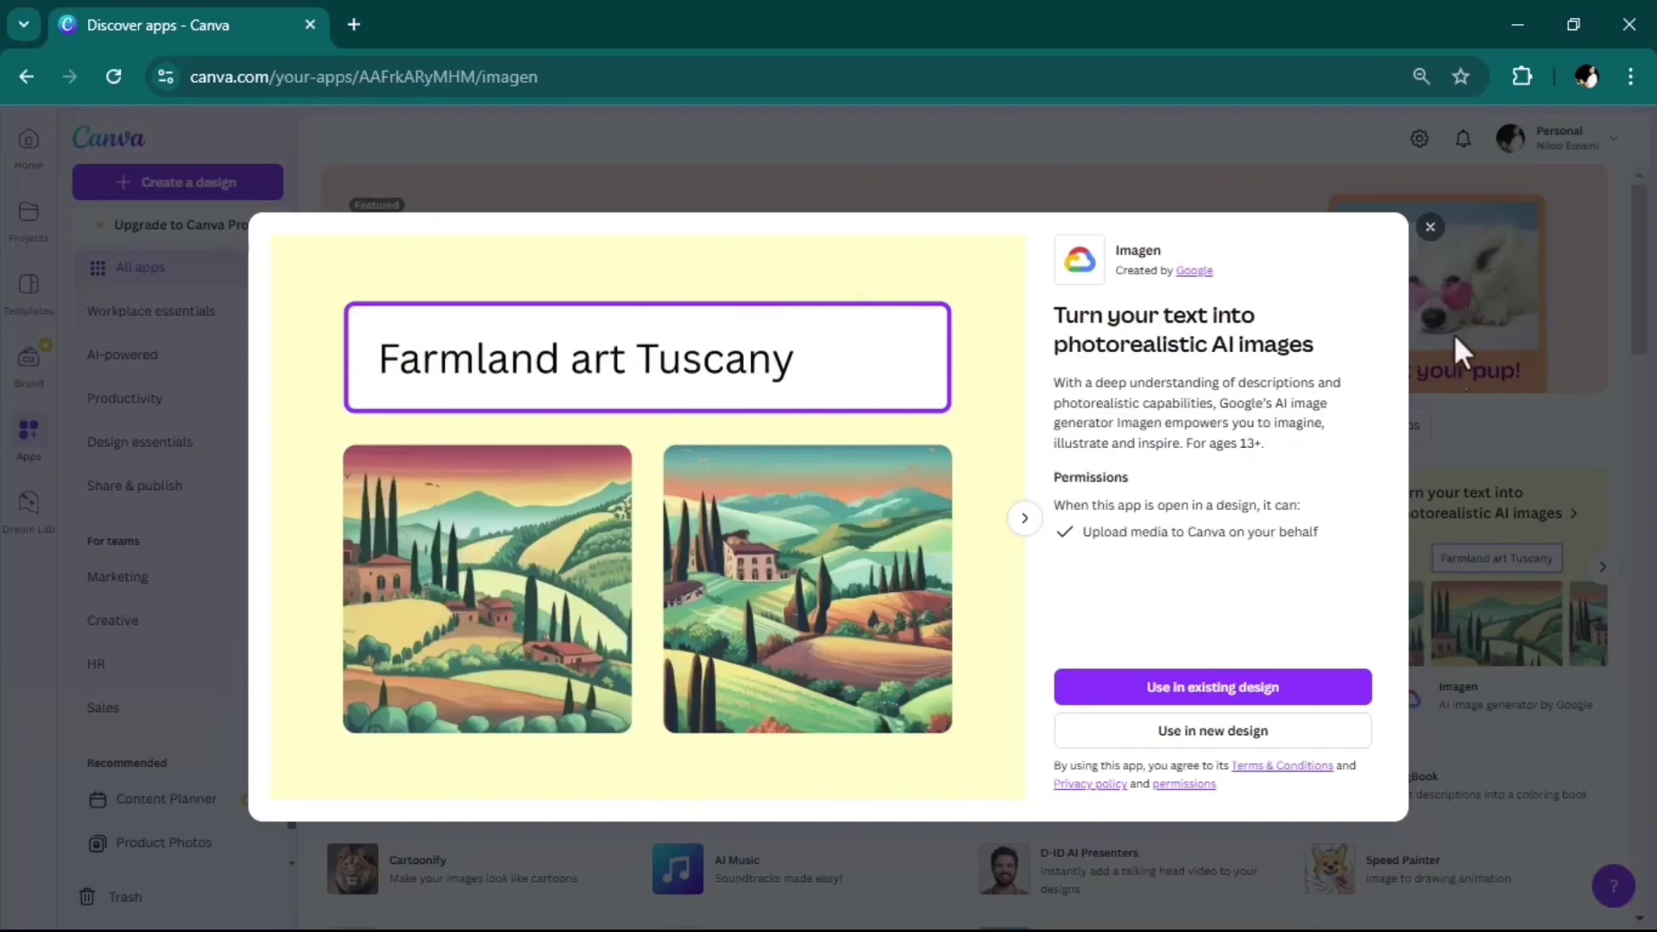
Launch Imagen in a new YouTube Ad (Landscape) design found by searching 'you'
{"action": "left_click", "coordinate": [1430, 227]}
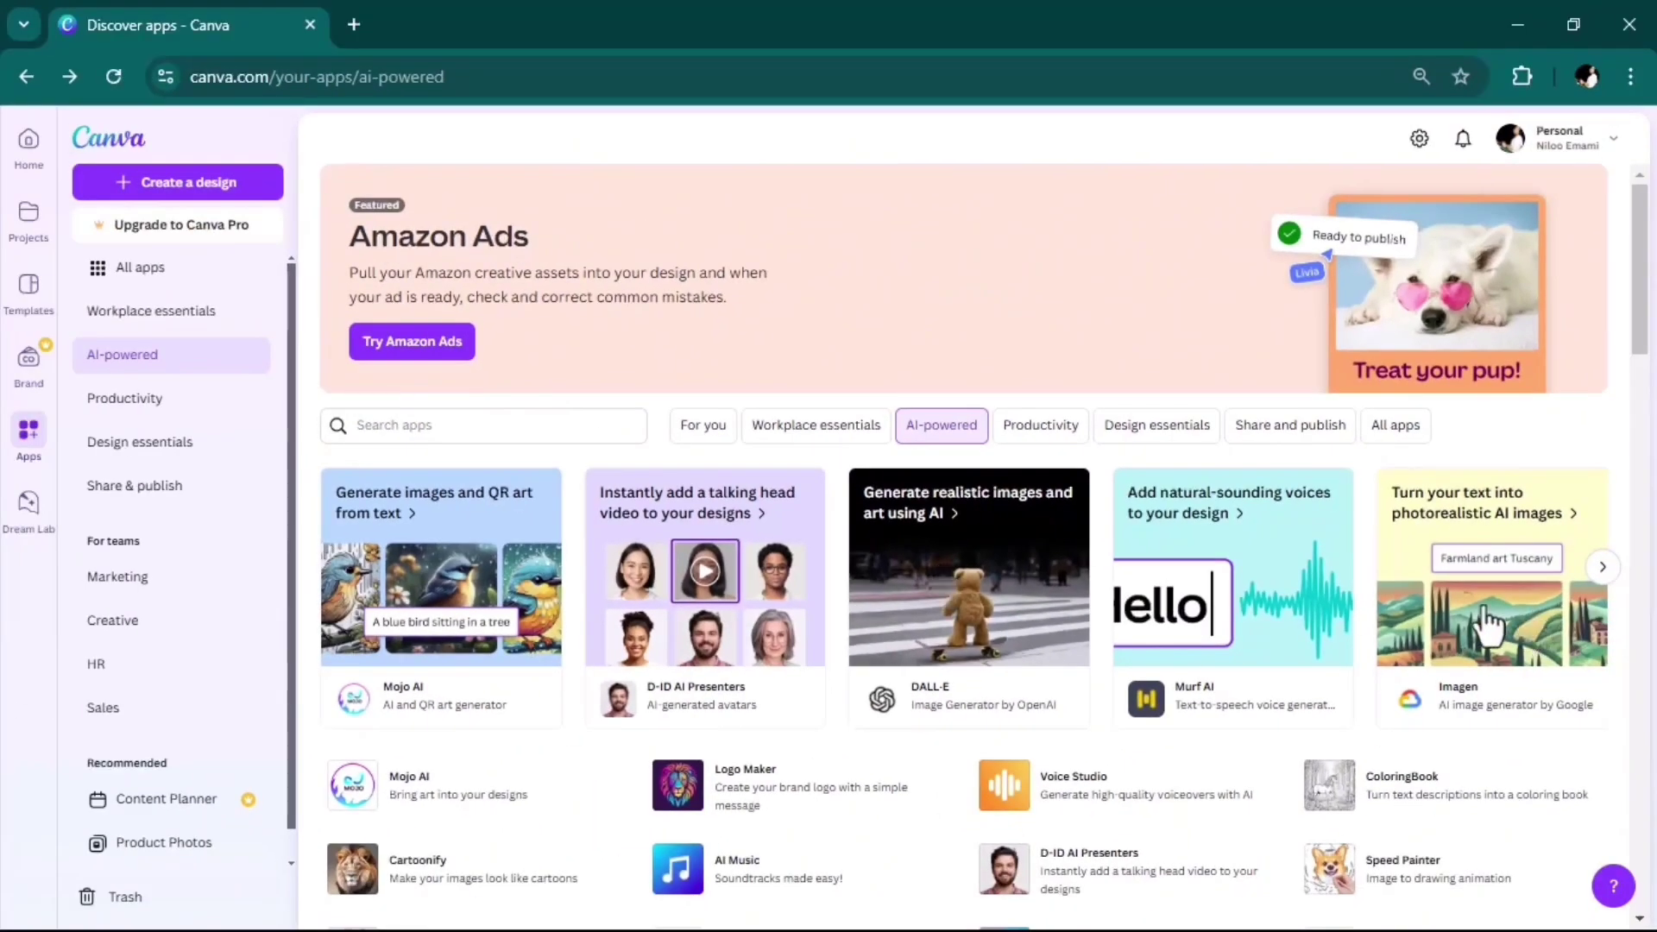
{"action": "left_click", "coordinate": [1616, 617]}
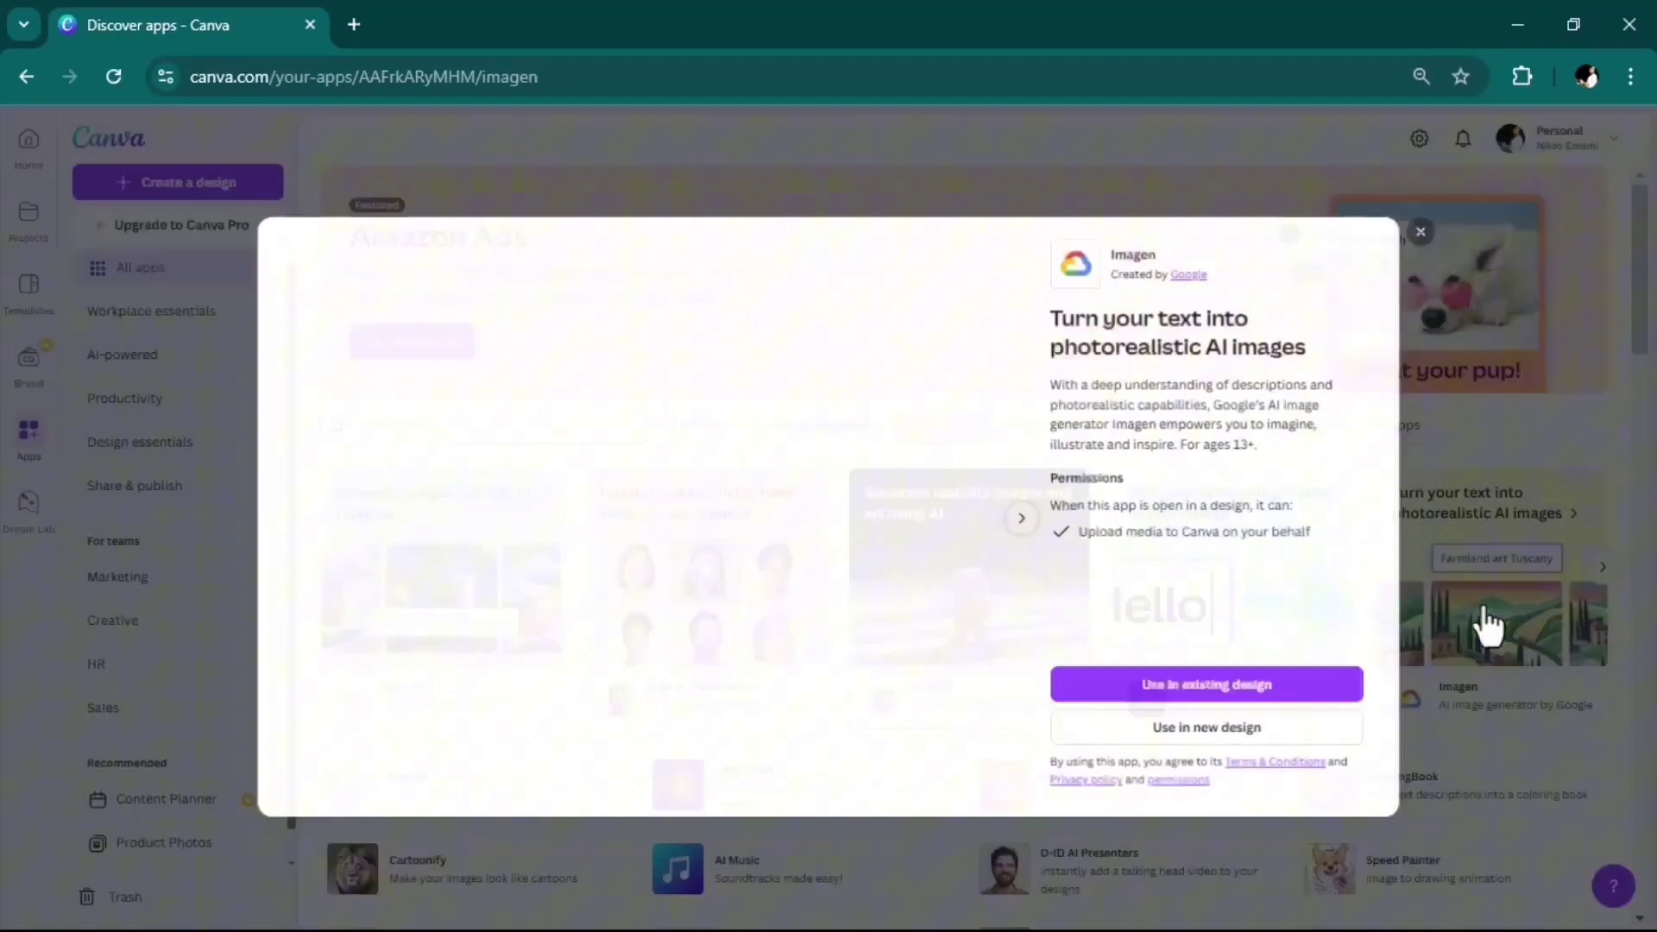
{"action": "left_click", "coordinate": [1206, 734]}
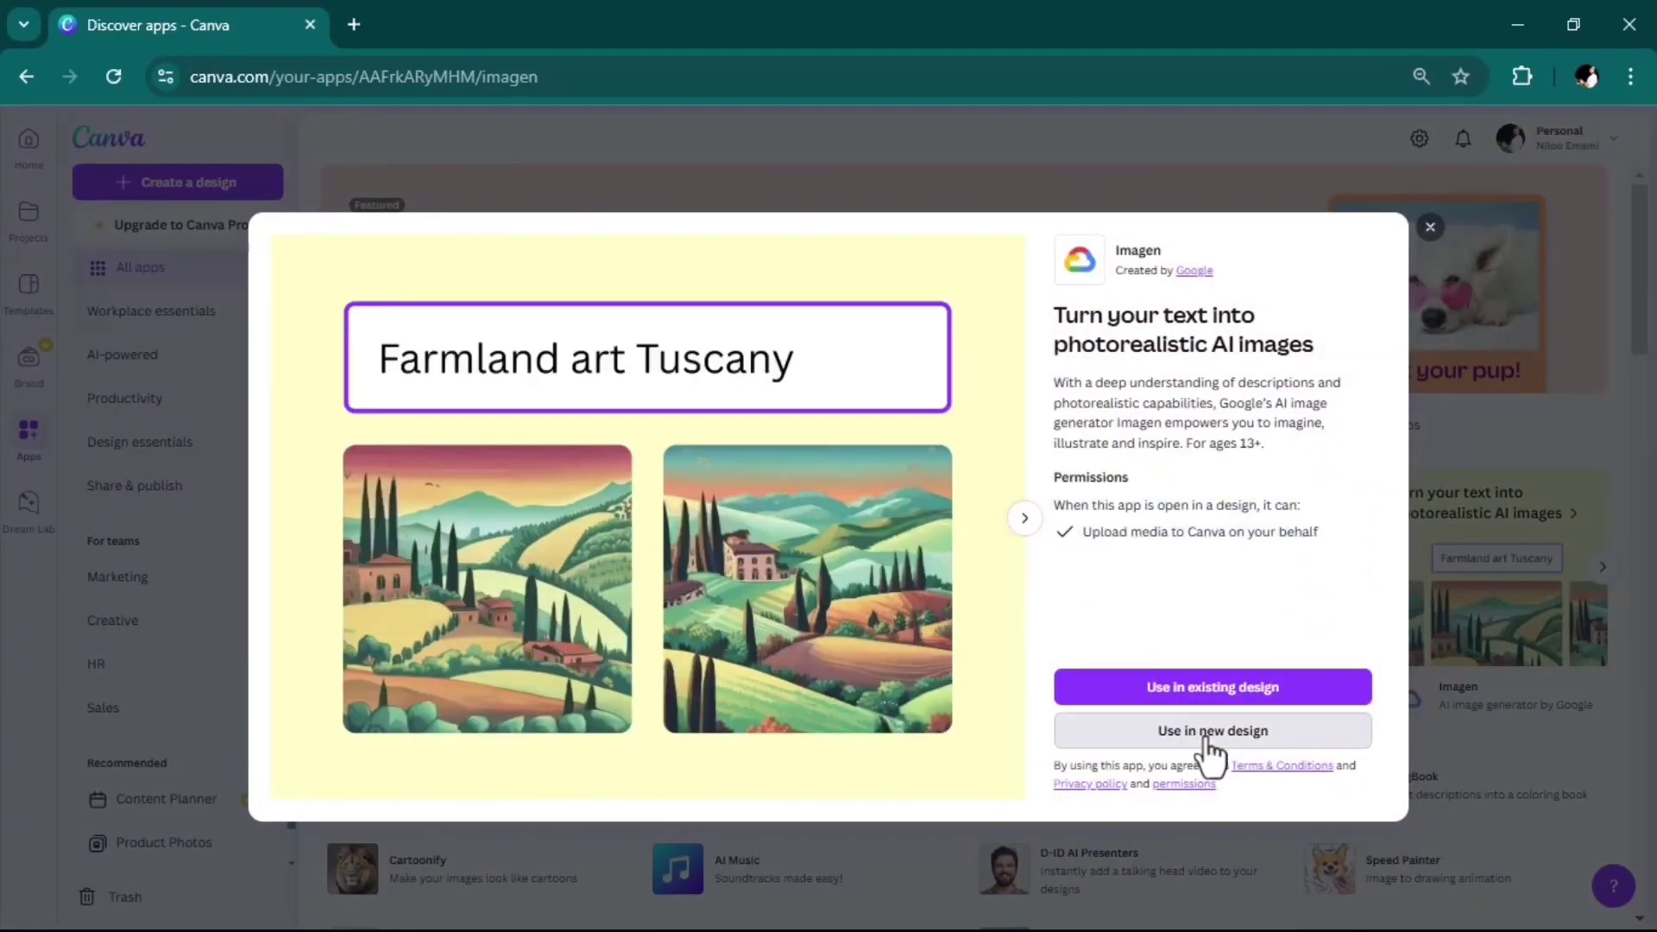
{"action": "type", "text": "you"}
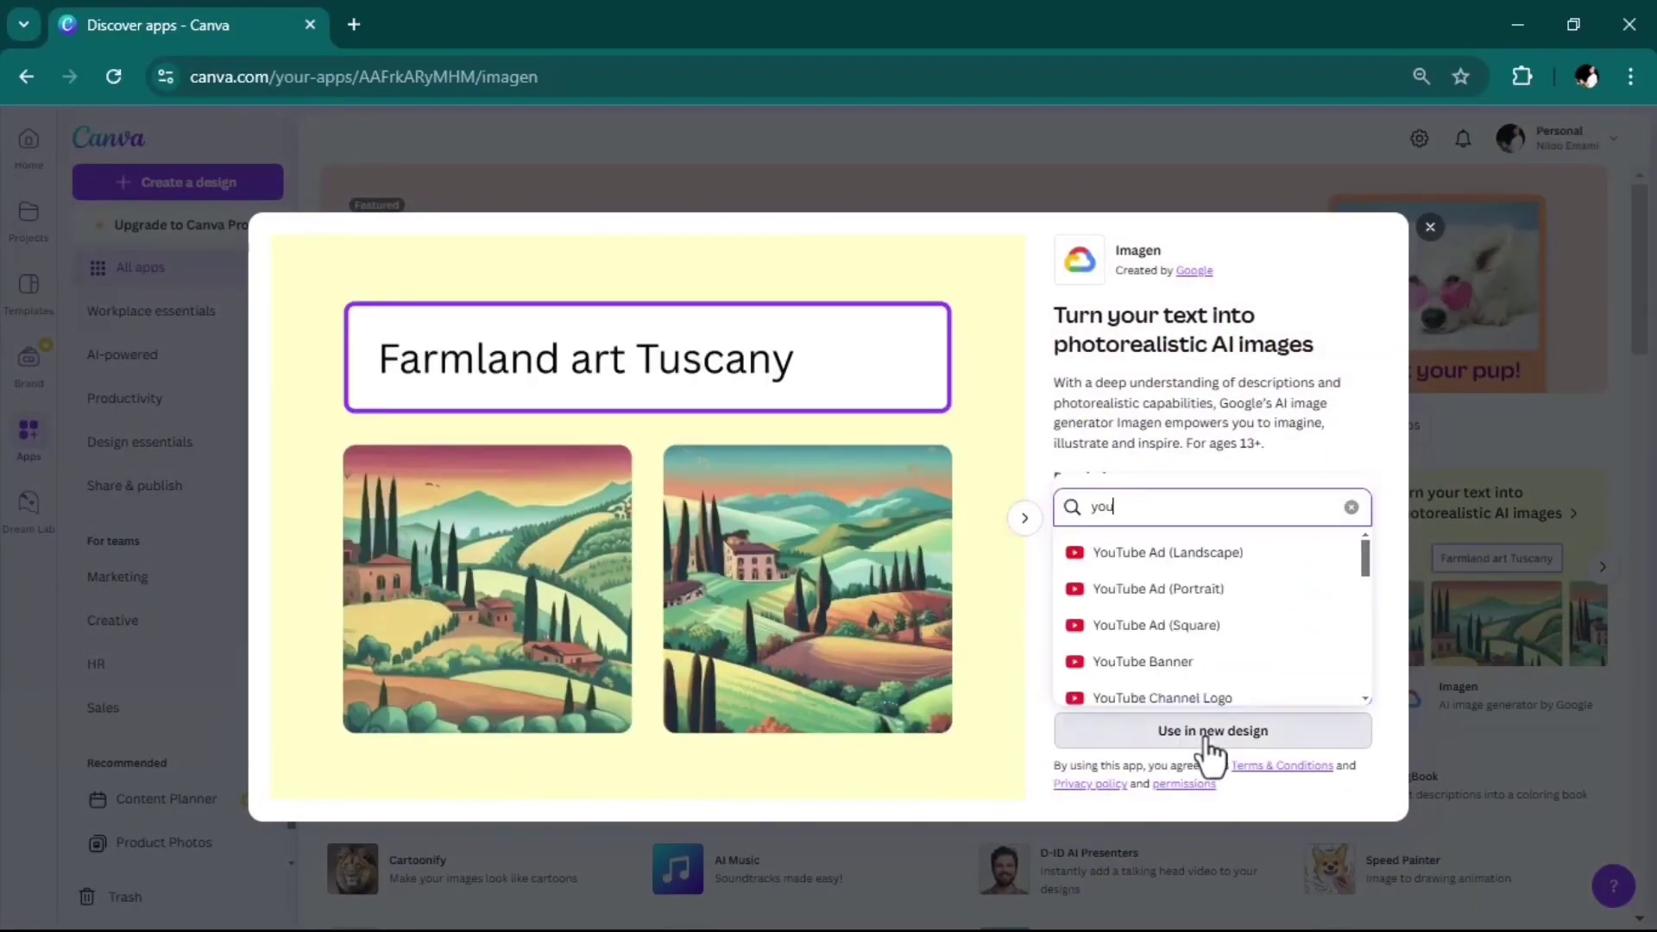
{"action": "left_click", "coordinate": [1161, 561]}
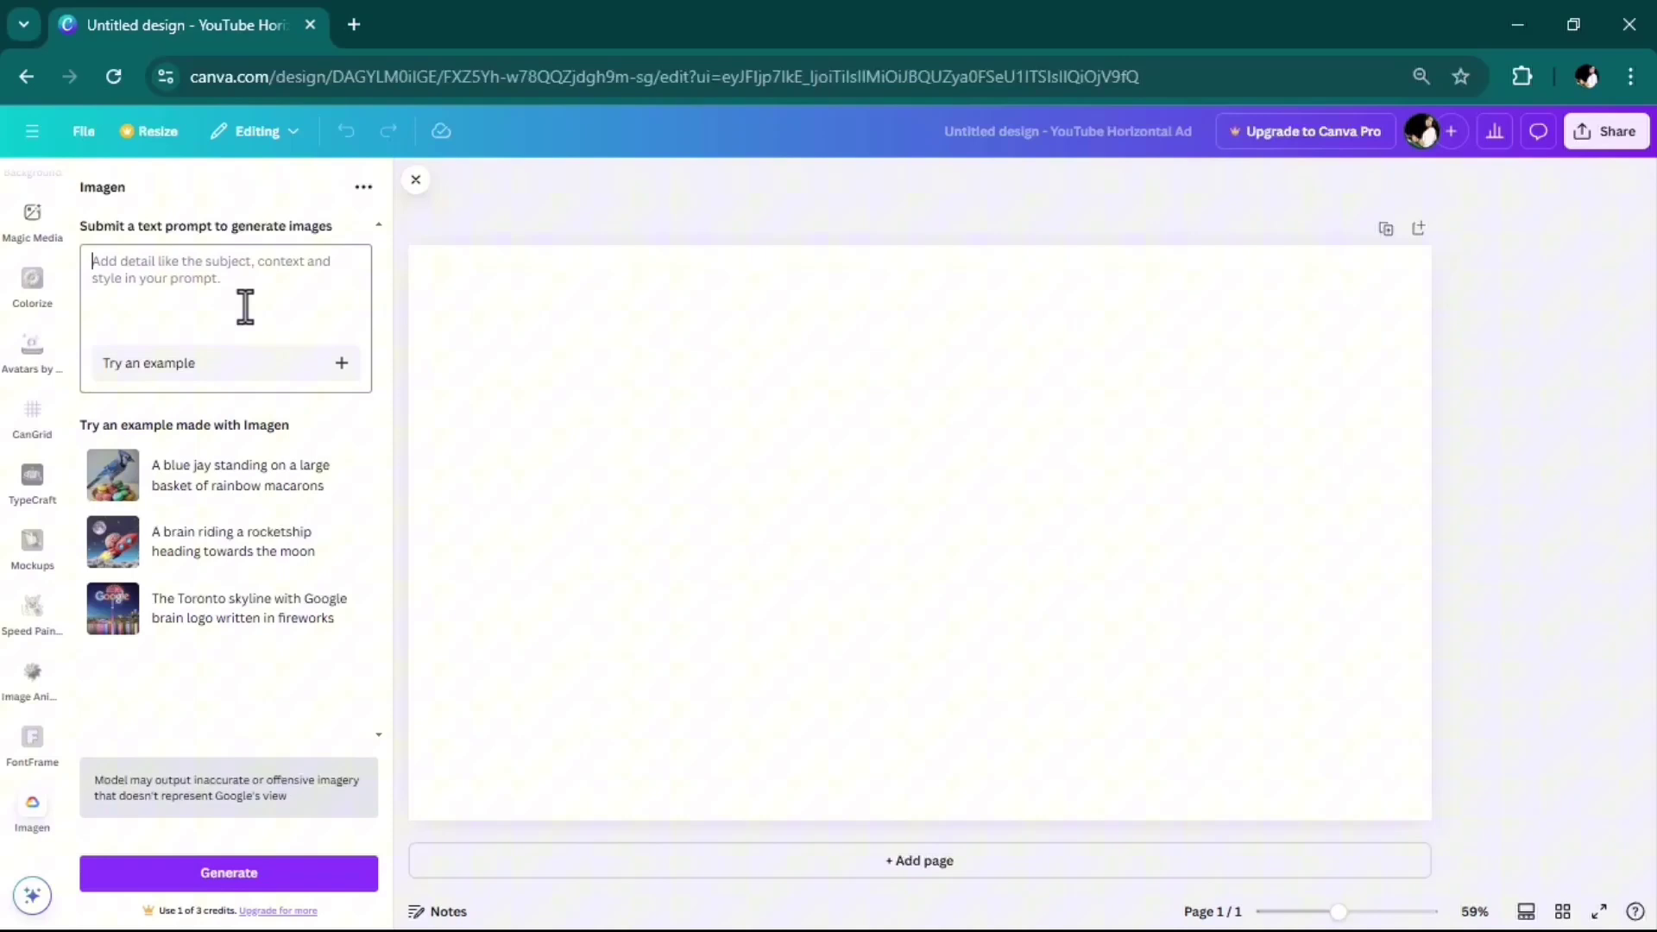
Generate Imagen pictures from the prompt 'a pink bear sitting under a tree in a jungle'
{"action": "left_click", "coordinate": [245, 306]}
{"action": "type", "text": "a pink"}
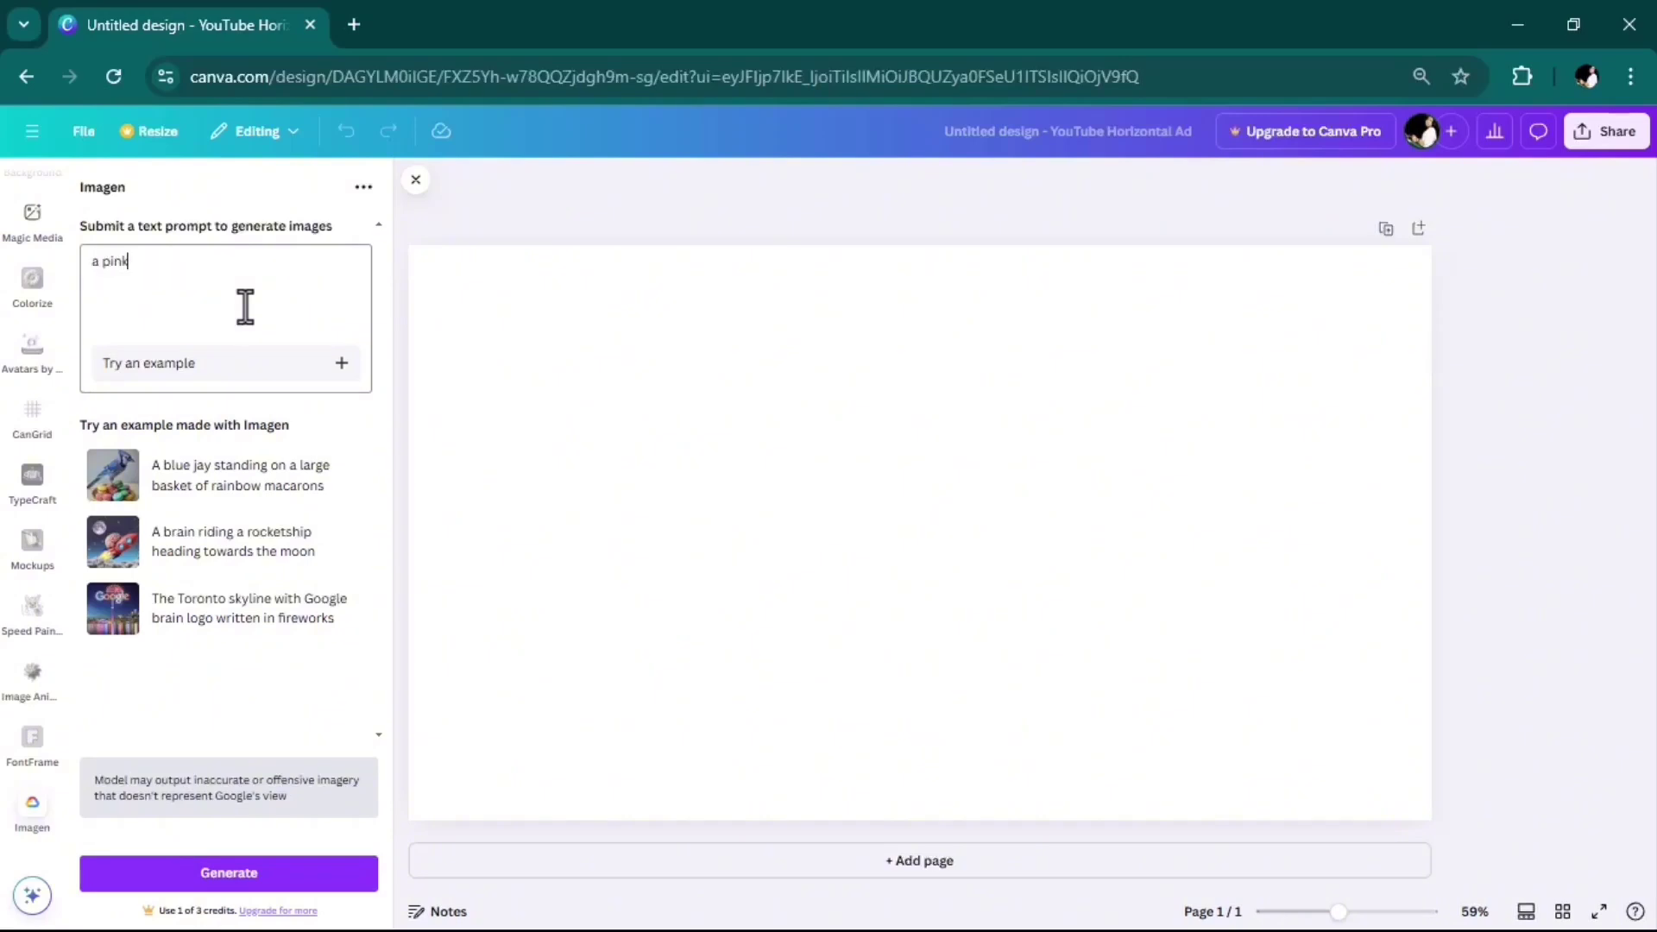
{"action": "type", "text": " bear sitting under a tree"}
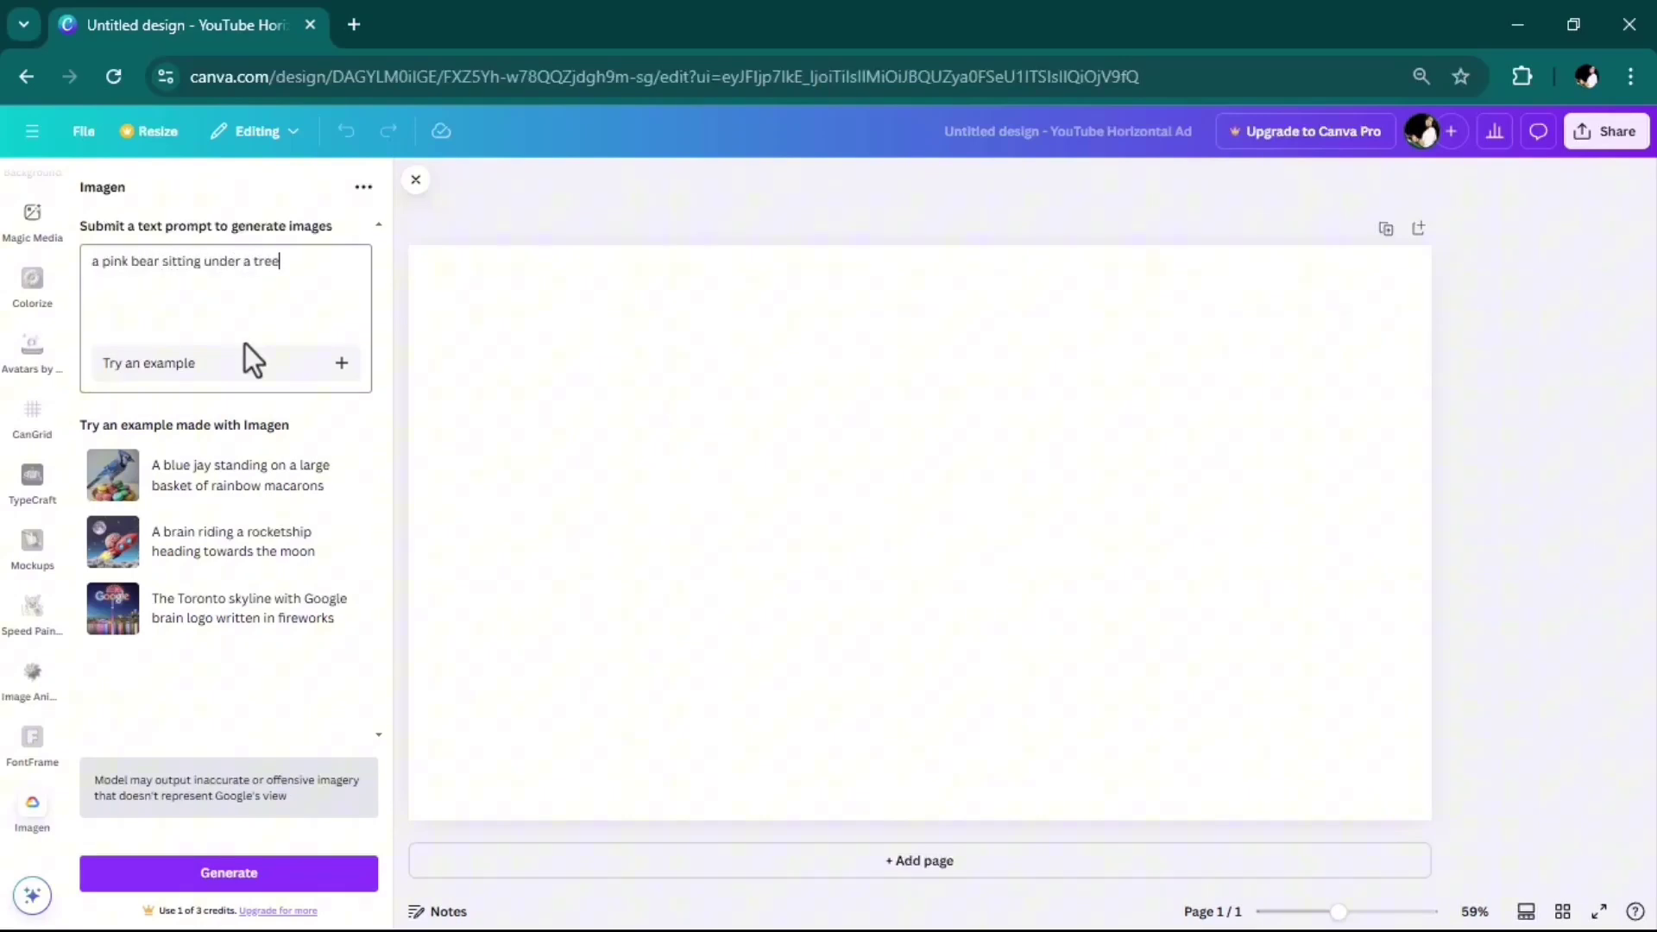
{"action": "type", "text": " in a jungle"}
{"action": "left_click", "coordinate": [216, 881]}
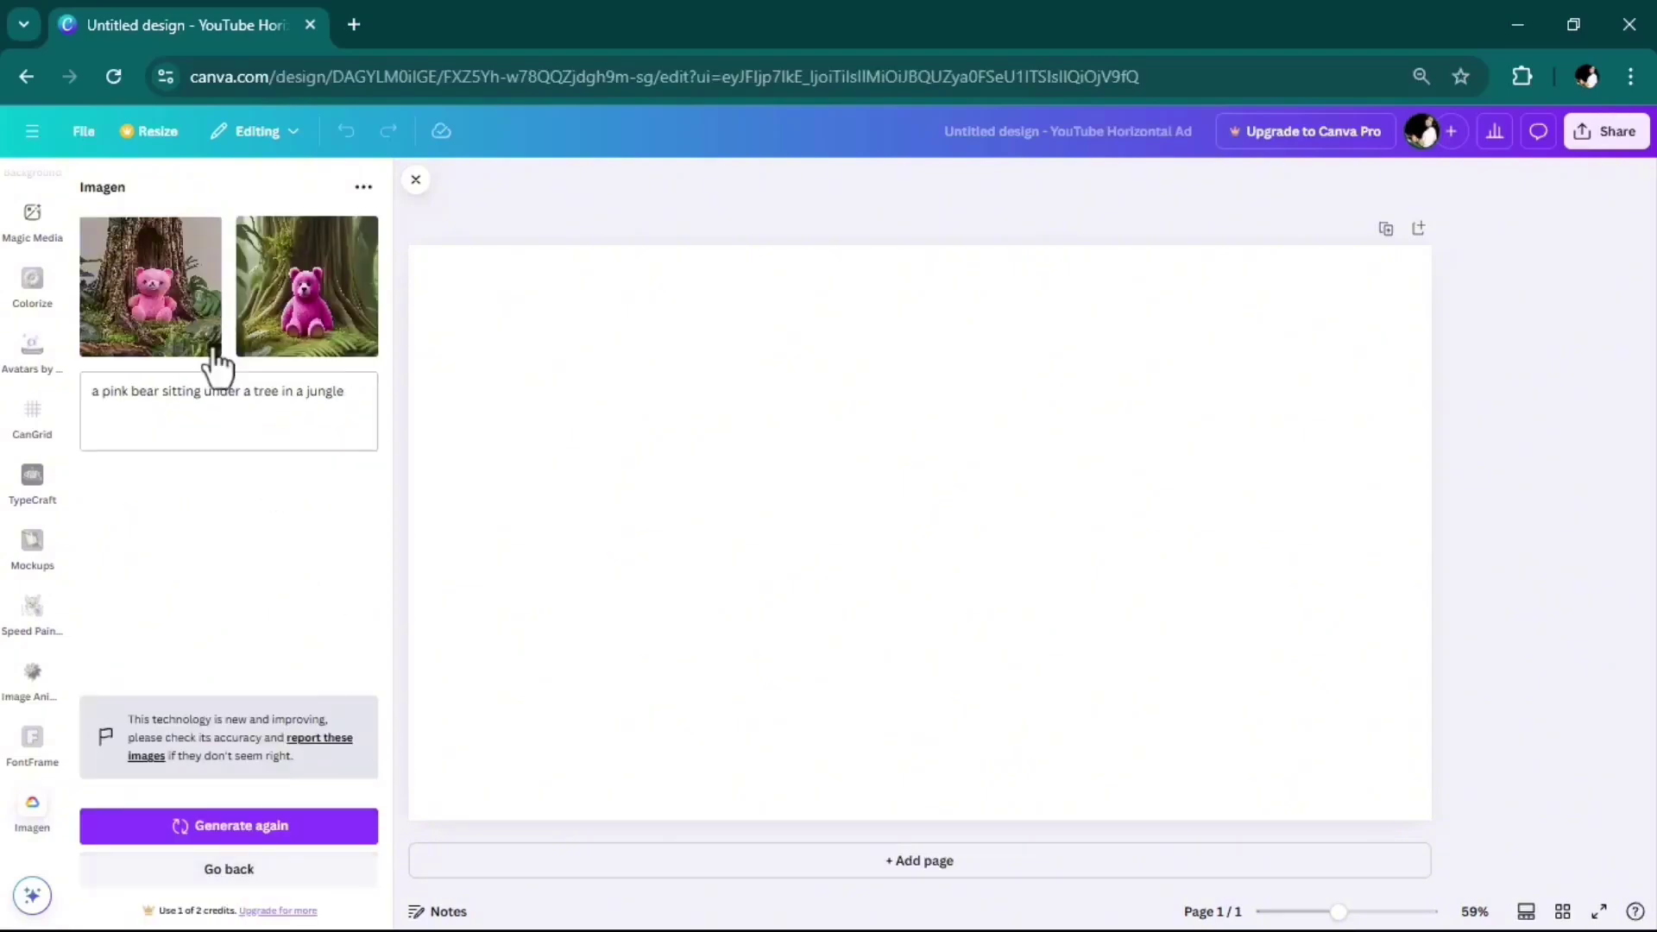
Place the first pink-bear picture on the page and enlarge it on the left side
{"action": "left_click", "coordinate": [151, 302]}
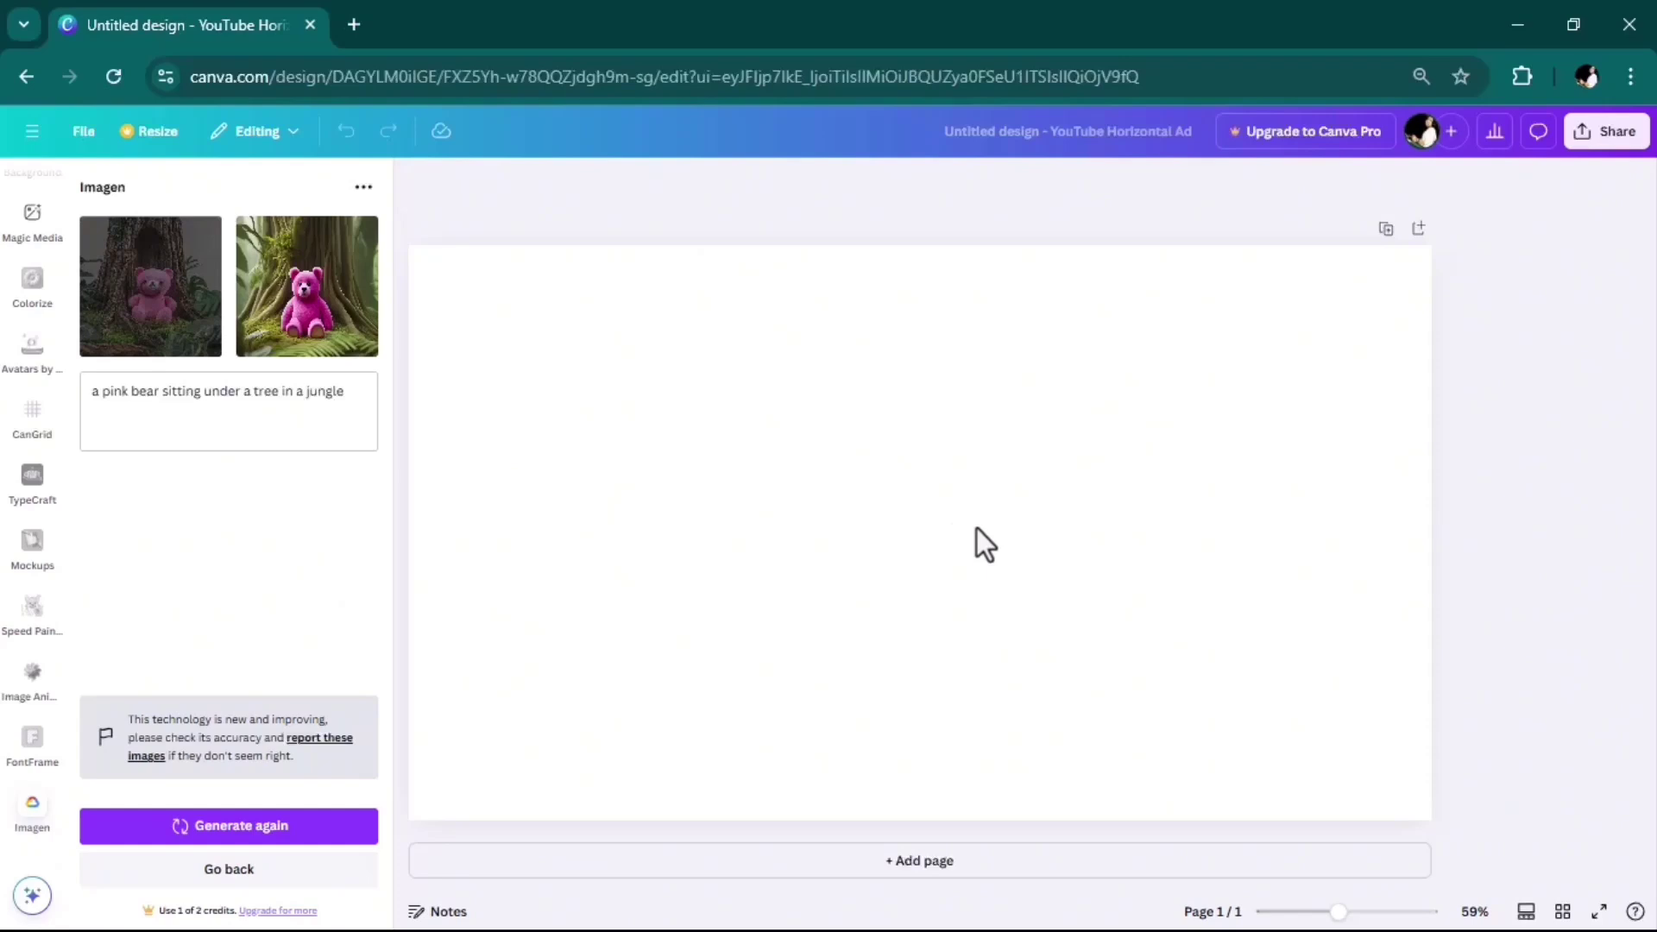
{"action": "left_click_drag", "start_coordinate": [989, 556], "coordinate": [669, 514]}
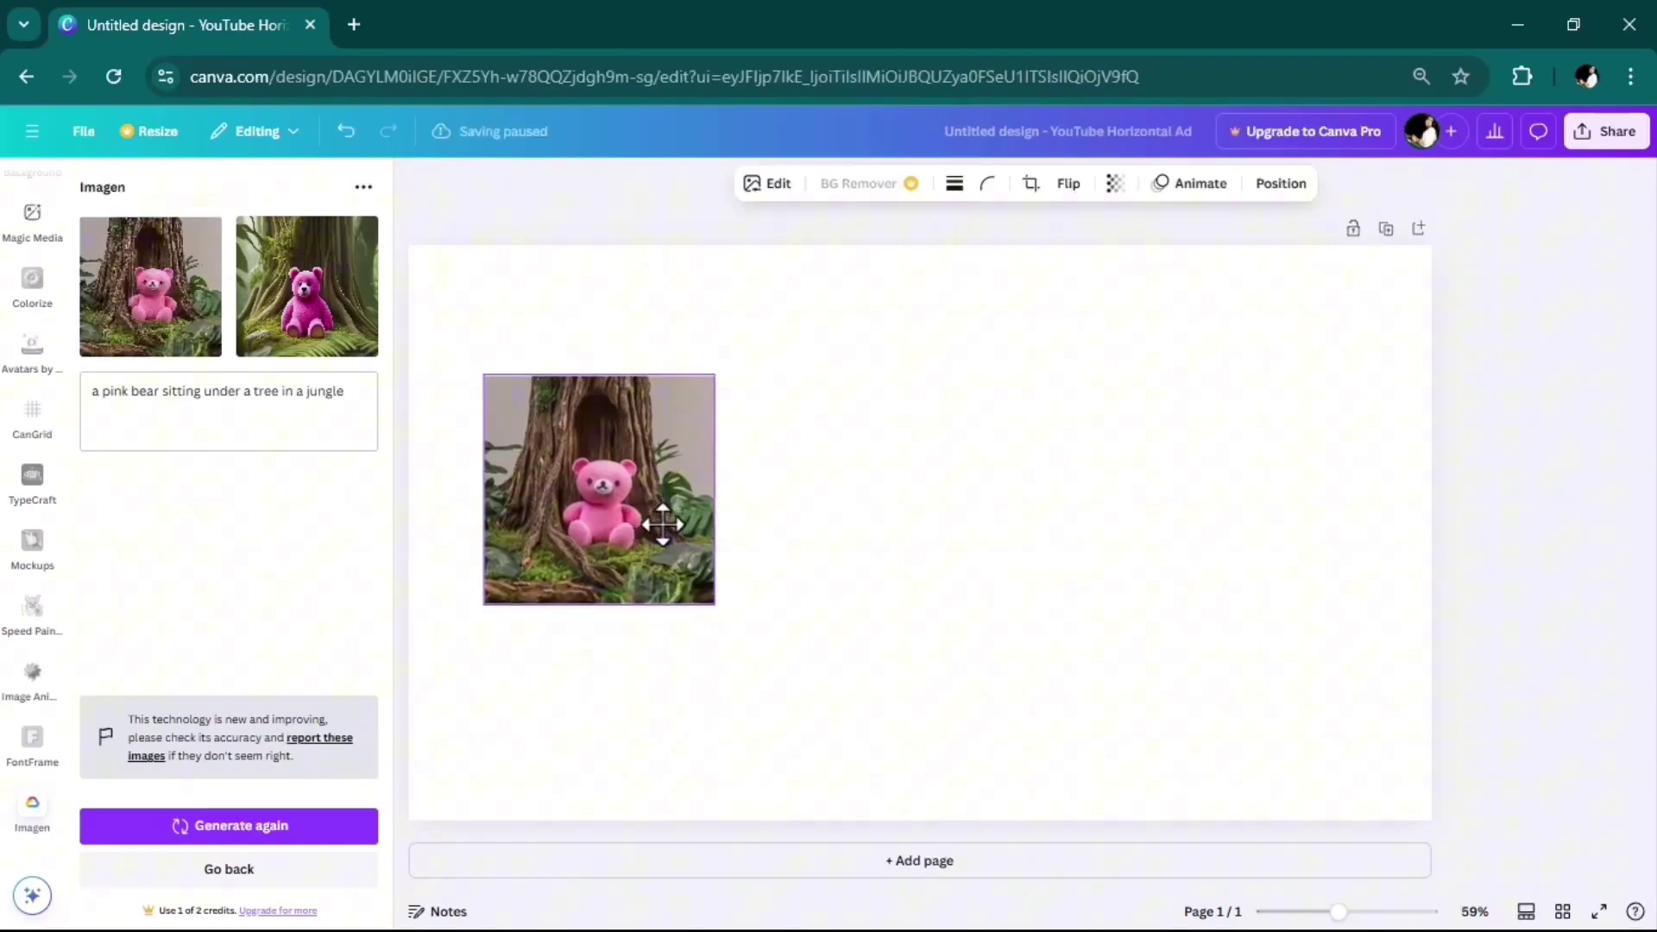
{"action": "left_click_drag", "start_coordinate": [716, 374], "coordinate": [815, 274]}
{"action": "left_click_drag", "start_coordinate": [815, 604], "coordinate": [999, 788]}
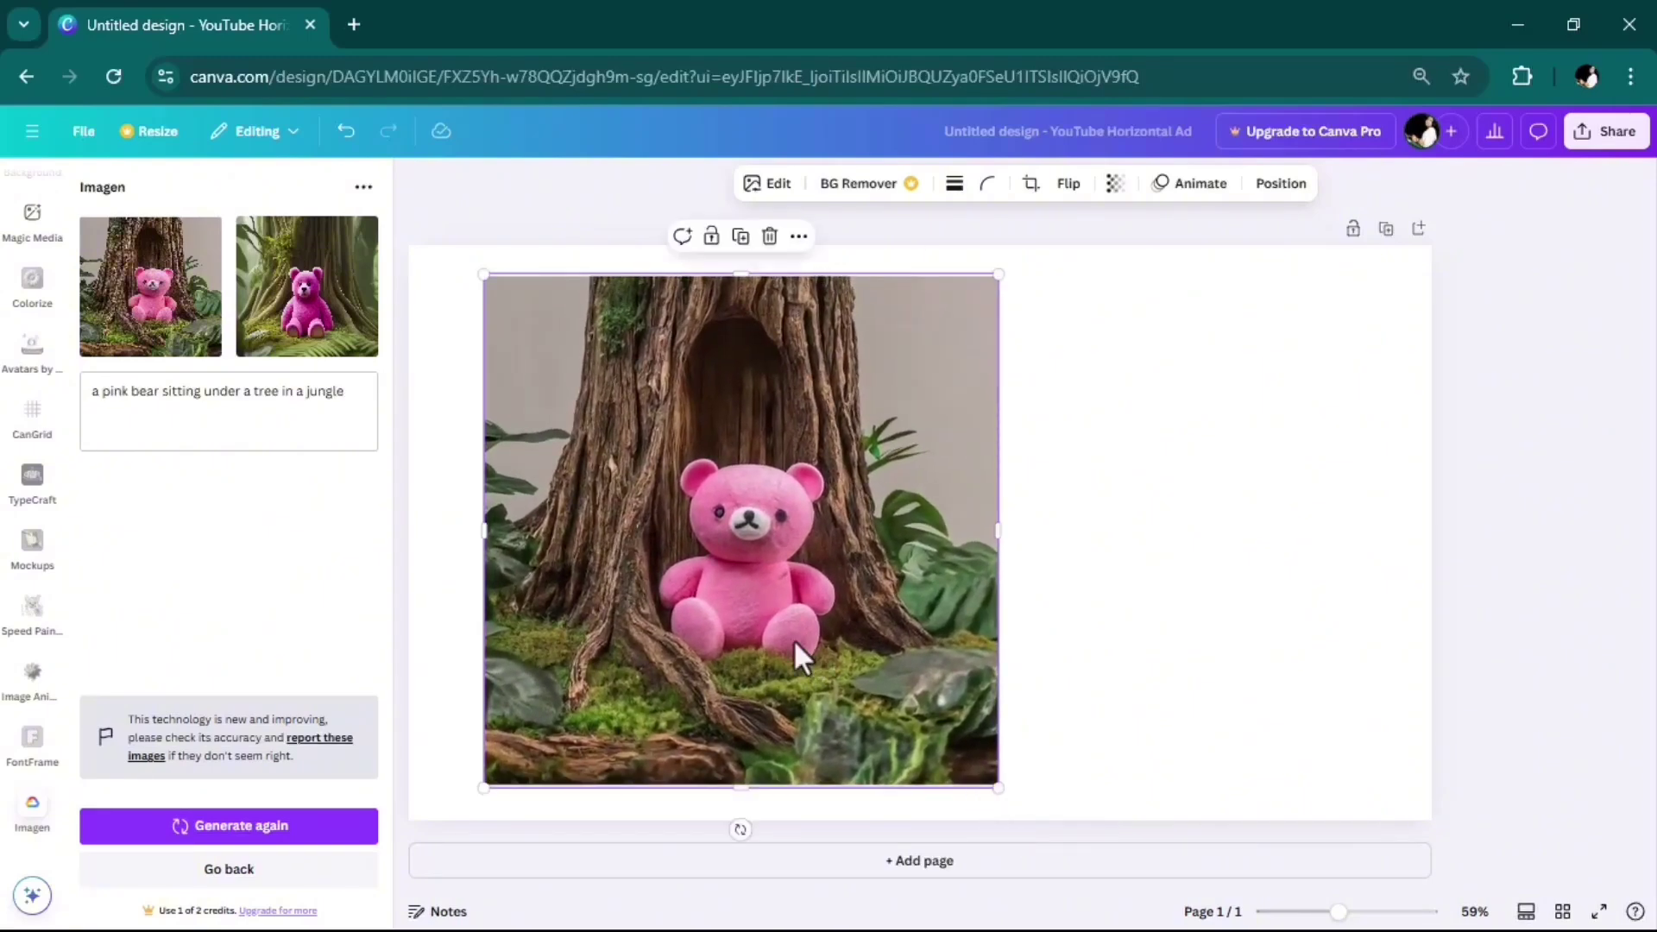
{"action": "left_click_drag", "start_coordinate": [794, 638], "coordinate": [753, 627]}
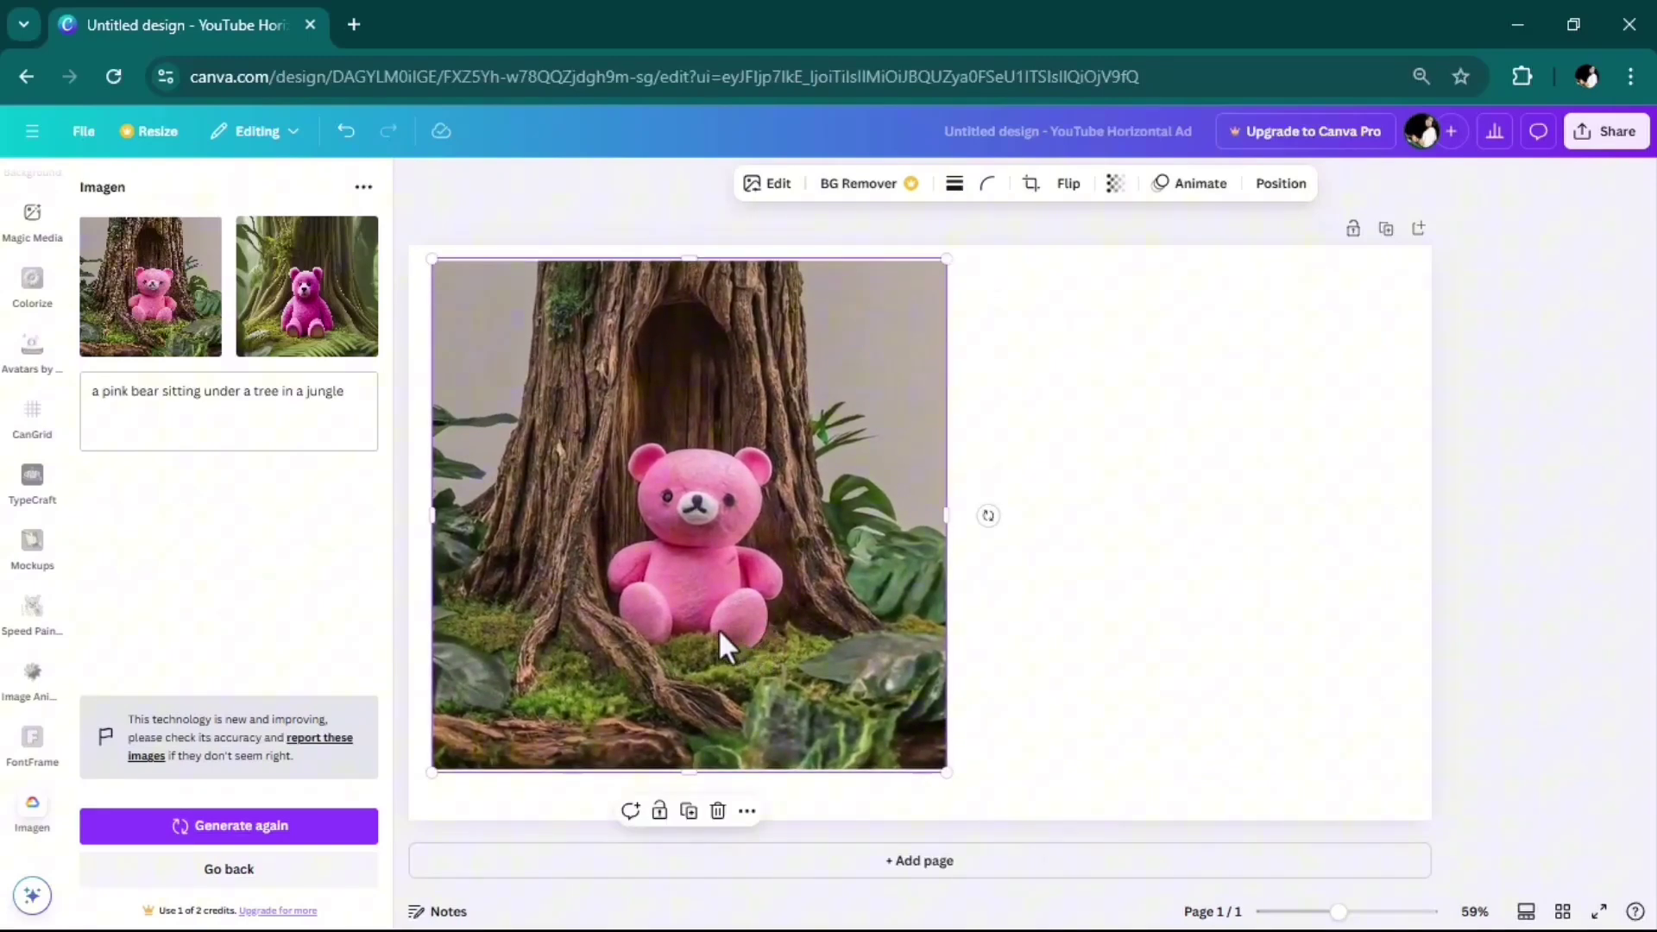
Place the second pink-bear picture and enlarge it to fill the right side
{"action": "left_click", "coordinate": [304, 275]}
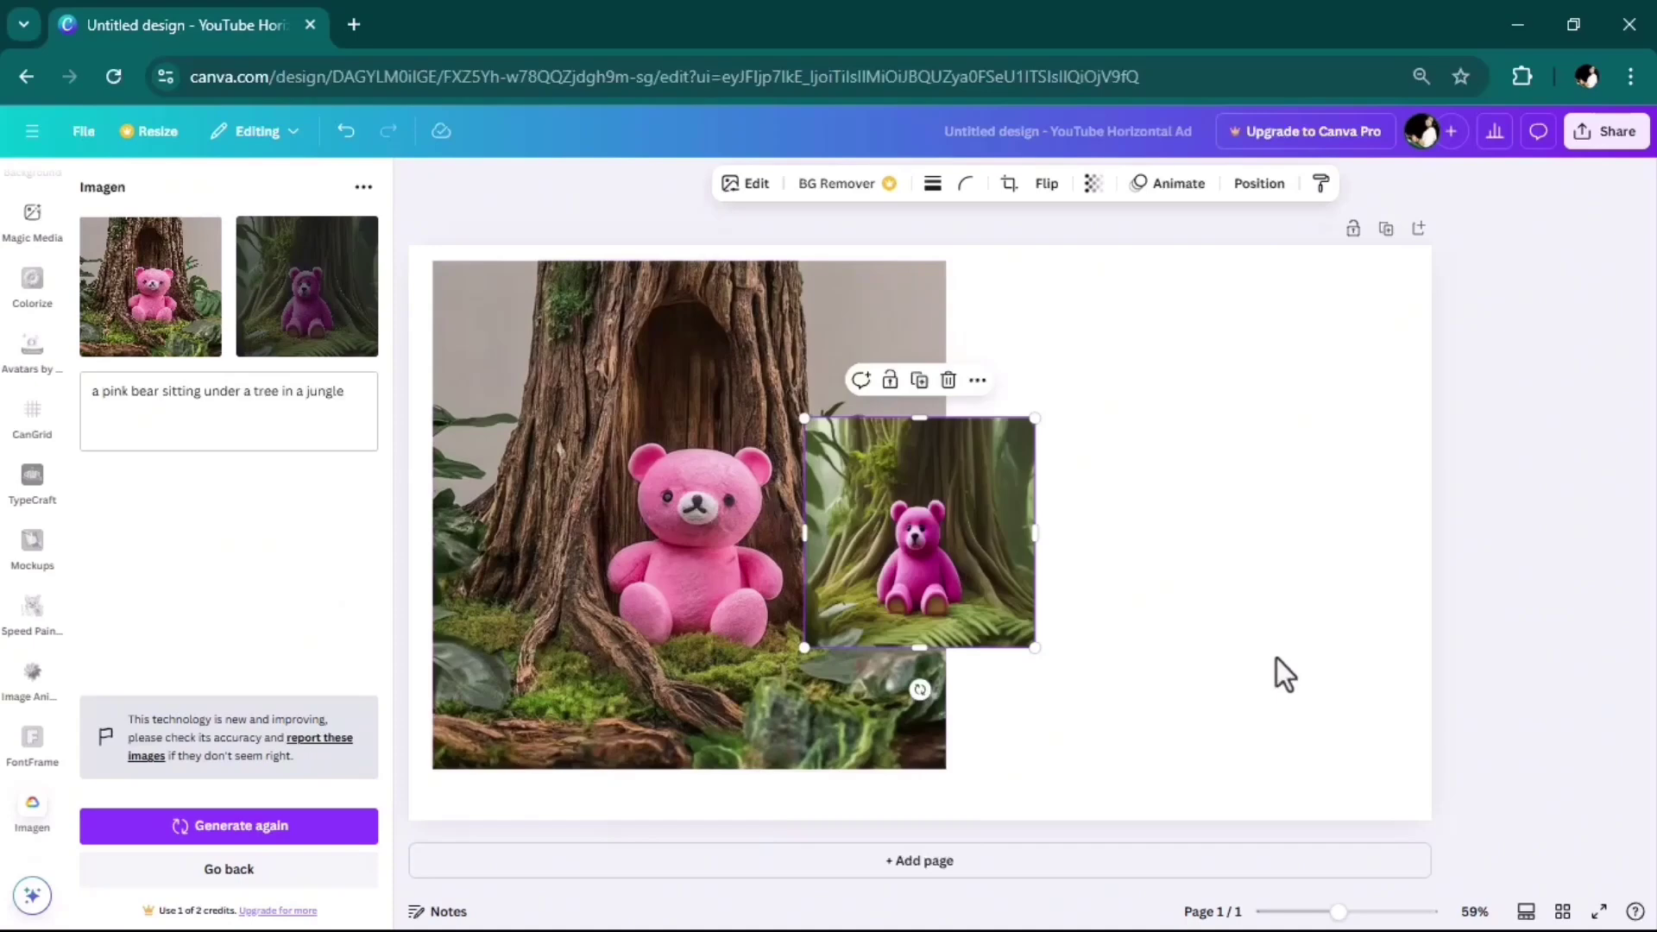
{"action": "left_click_drag", "start_coordinate": [950, 568], "coordinate": [1191, 603]}
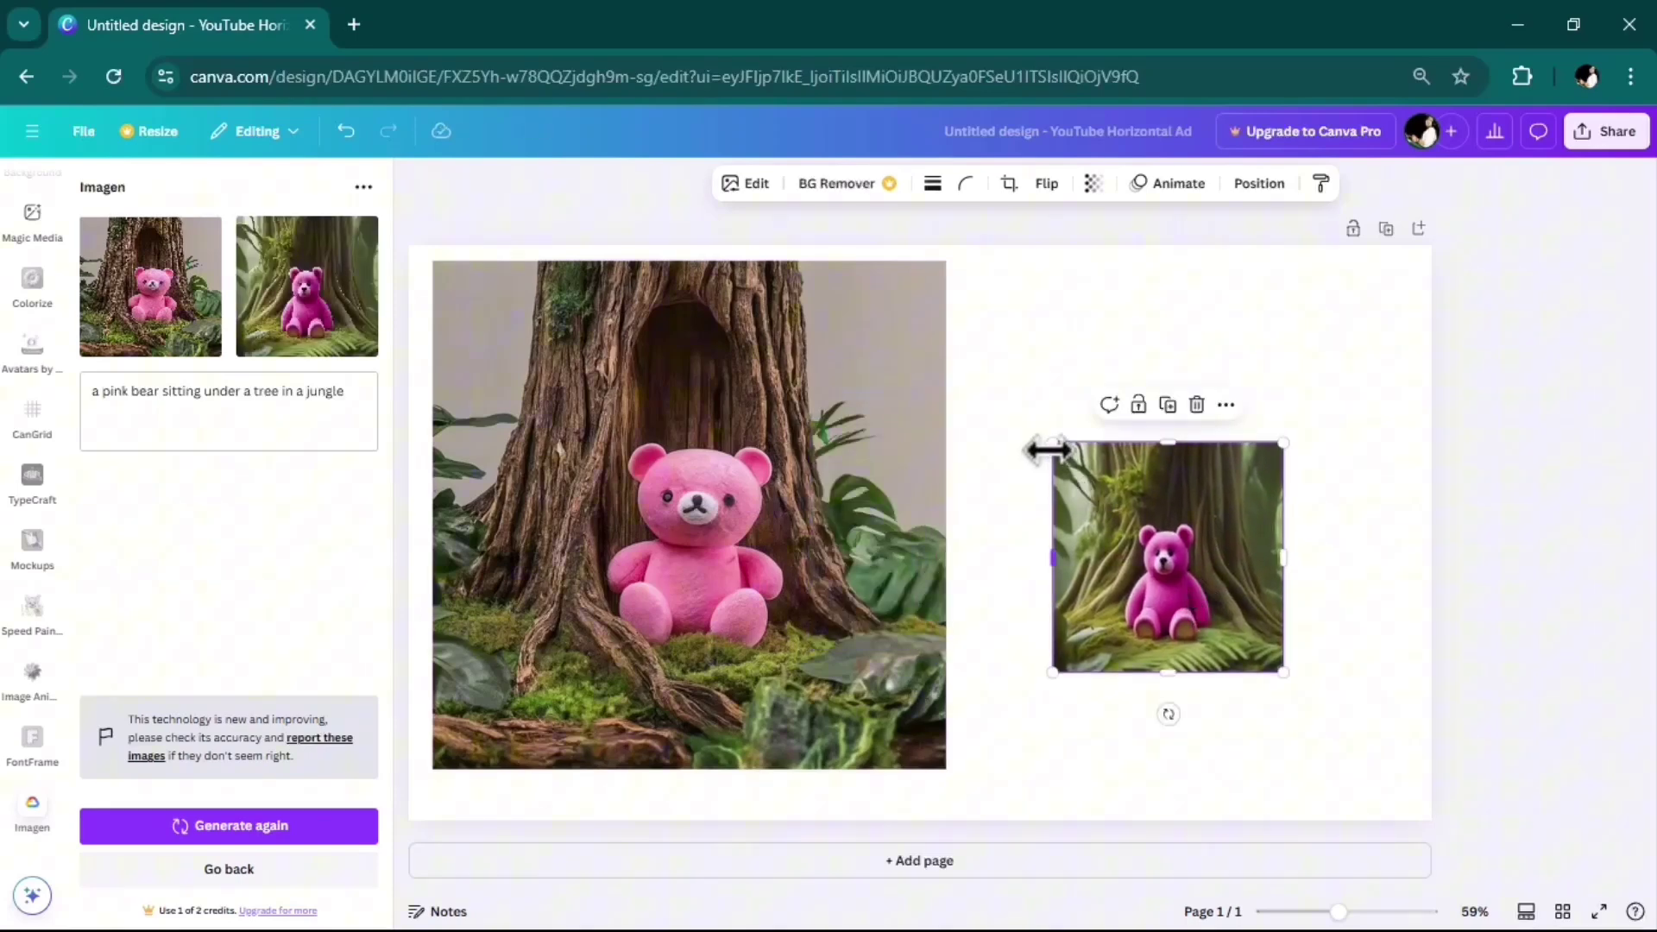
{"action": "left_click_drag", "start_coordinate": [1052, 442], "coordinate": [880, 269]}
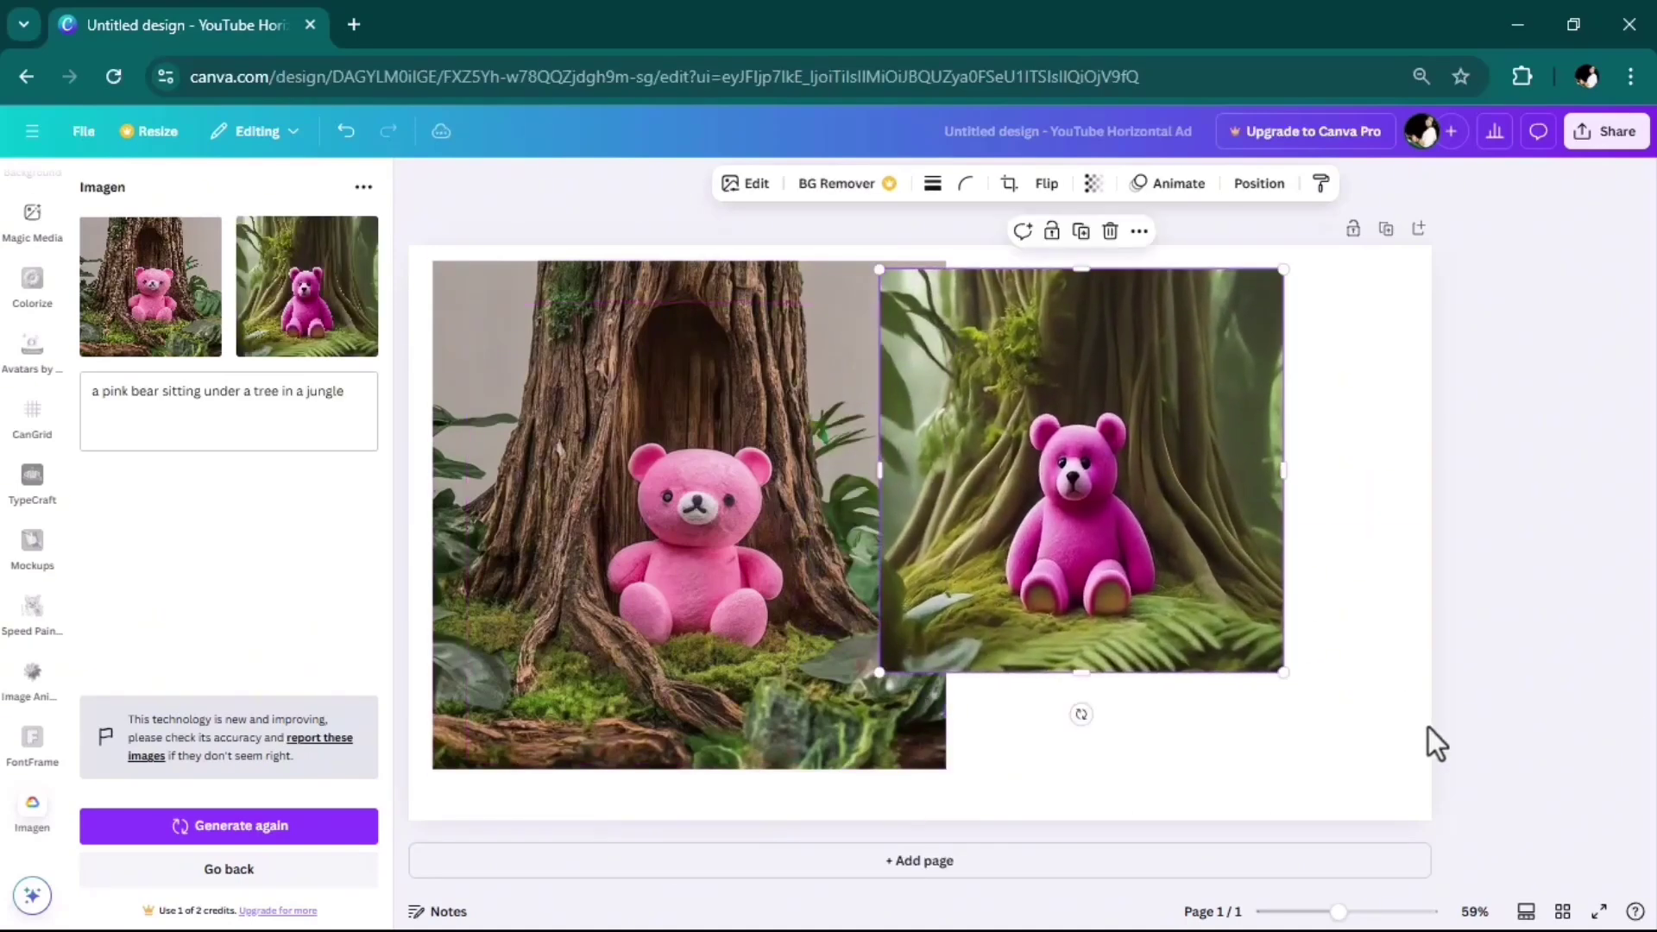
{"action": "left_click_drag", "start_coordinate": [1285, 674], "coordinate": [1381, 770]}
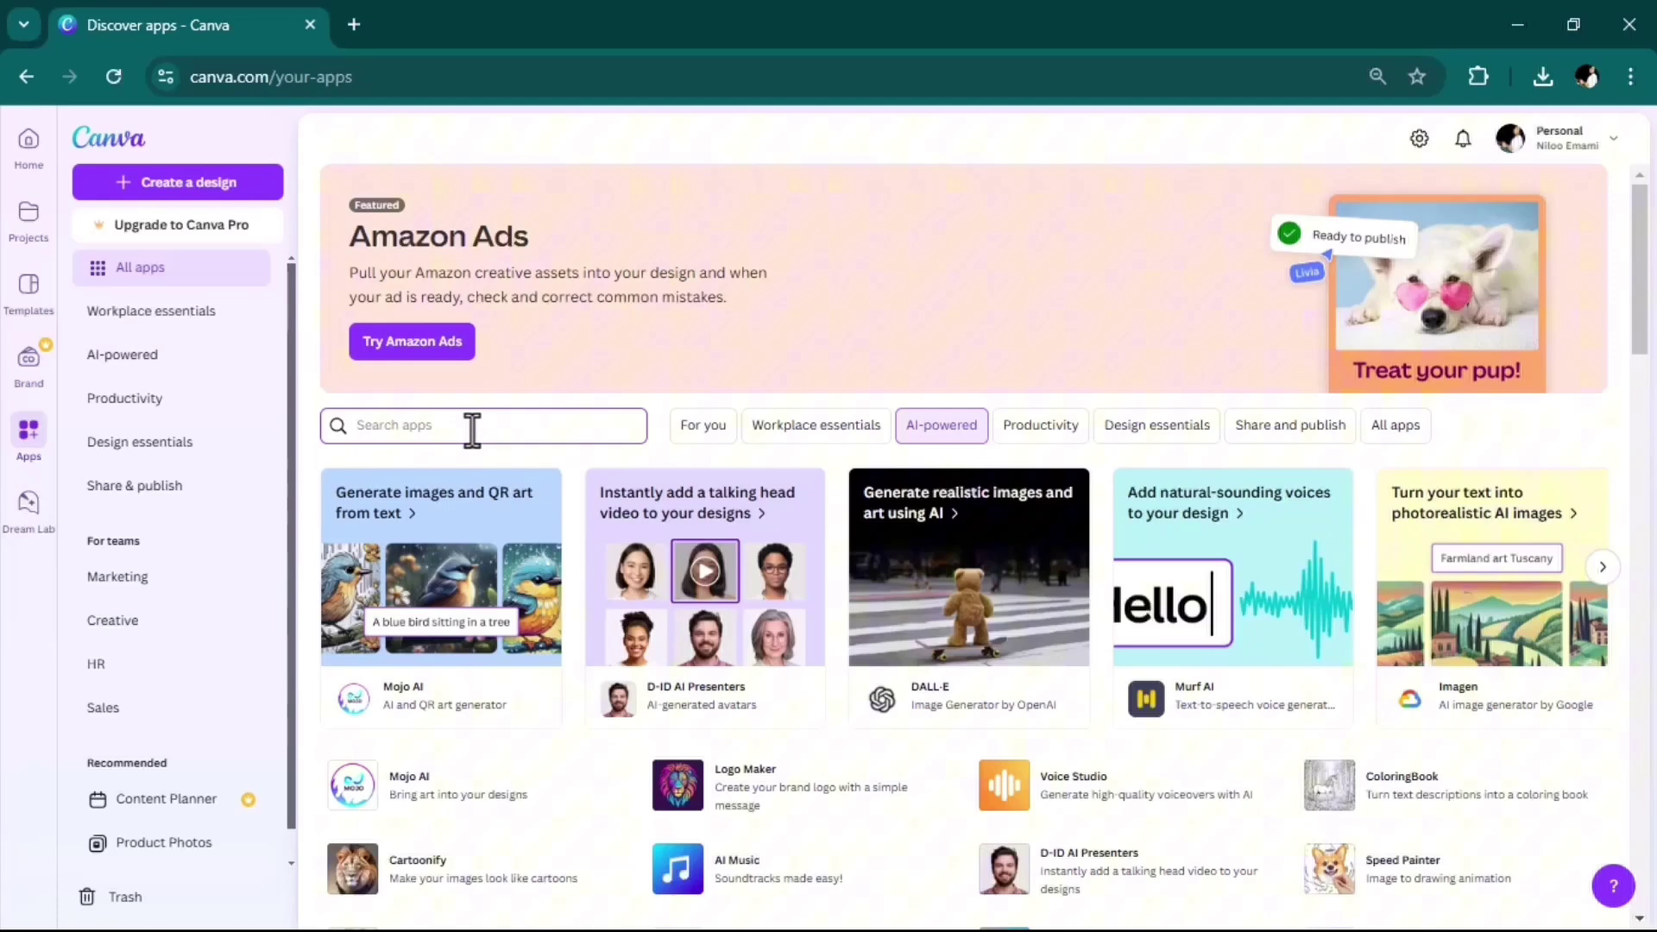
Find the FontFrame app by searching 'fontframe' and use it in a new design
{"action": "type", "text": "fo"}
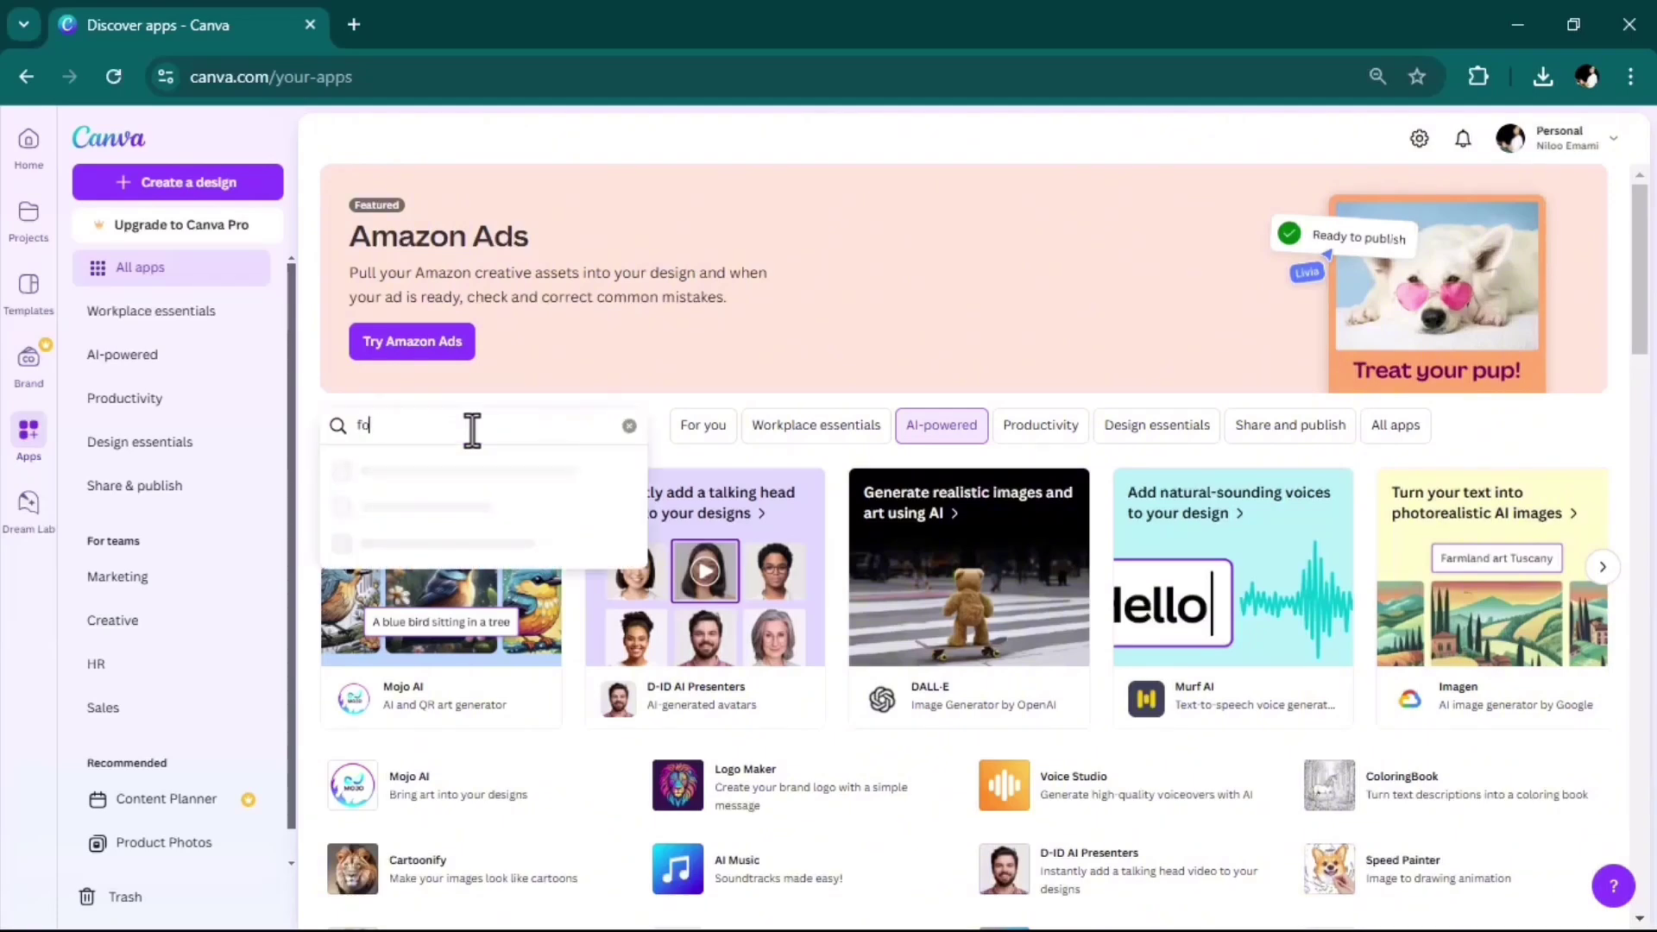
{"action": "type", "text": "ntframe"}
{"action": "left_click", "coordinate": [432, 473]}
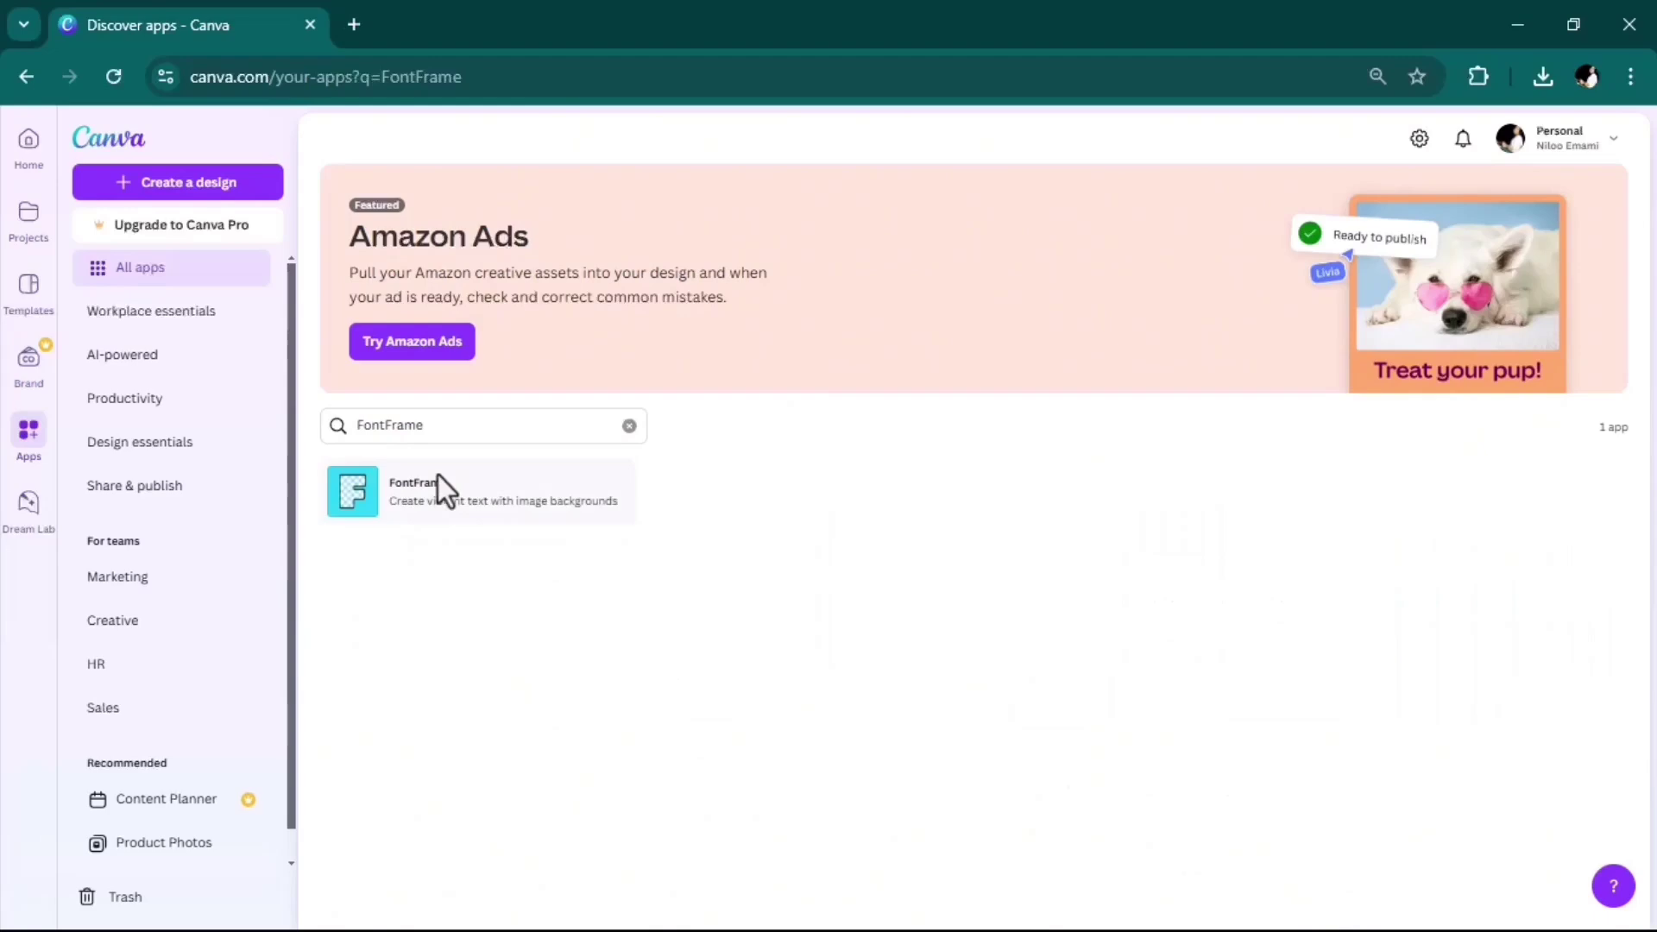
{"action": "left_click", "coordinate": [429, 487]}
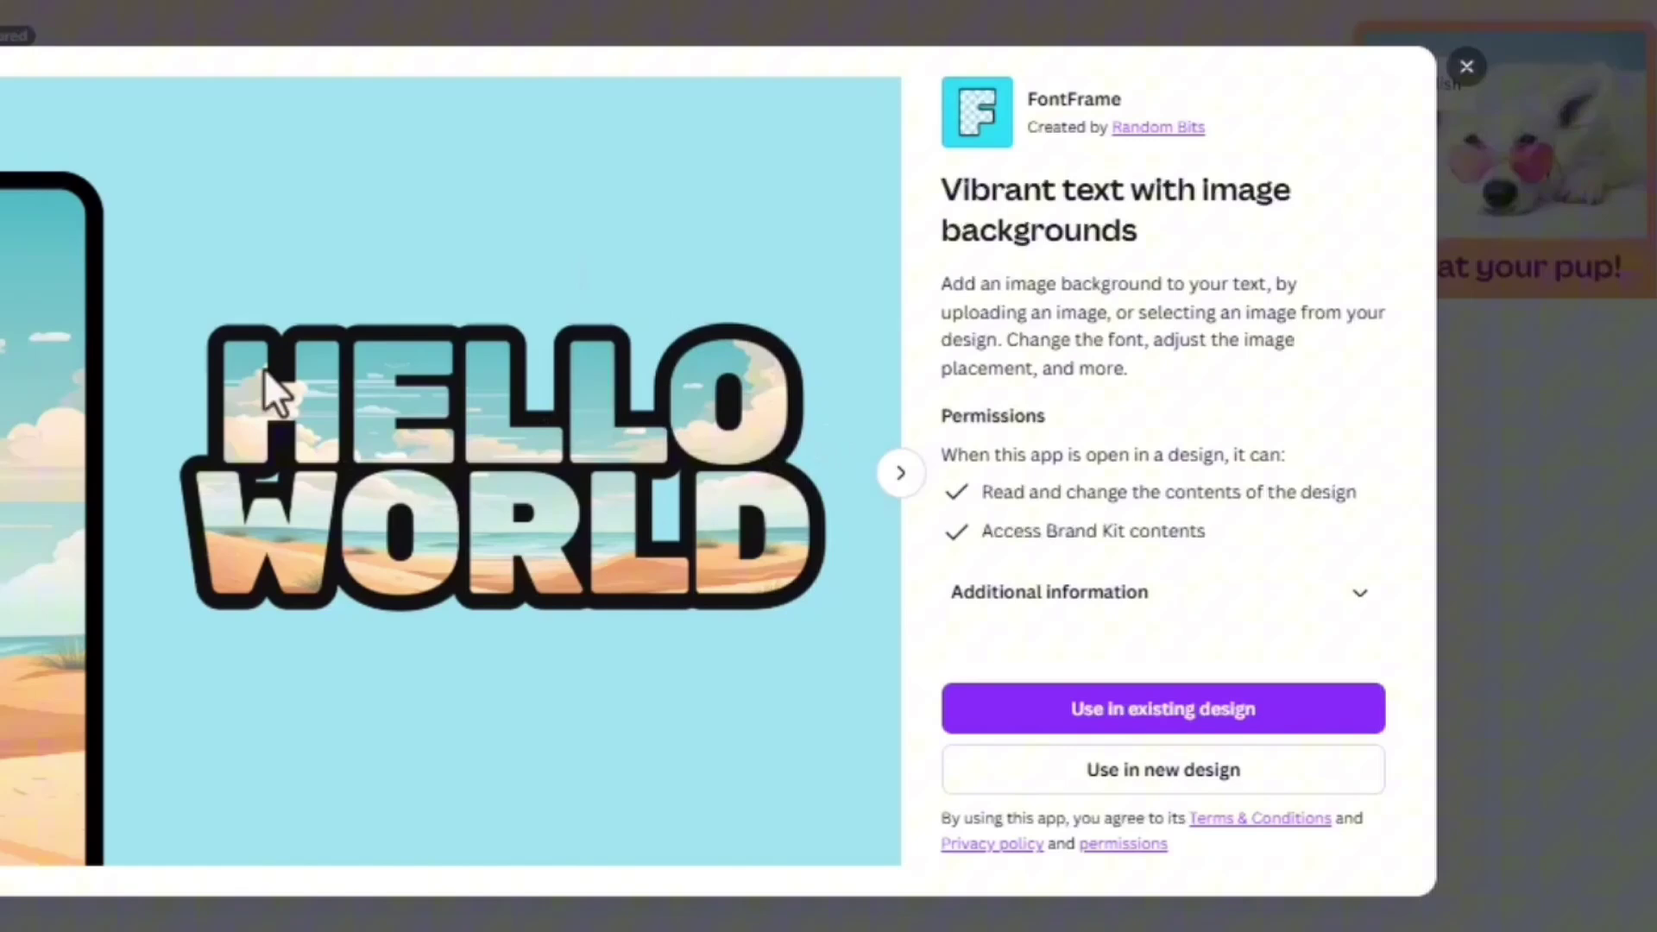
{"action": "left_click", "coordinate": [1155, 781]}
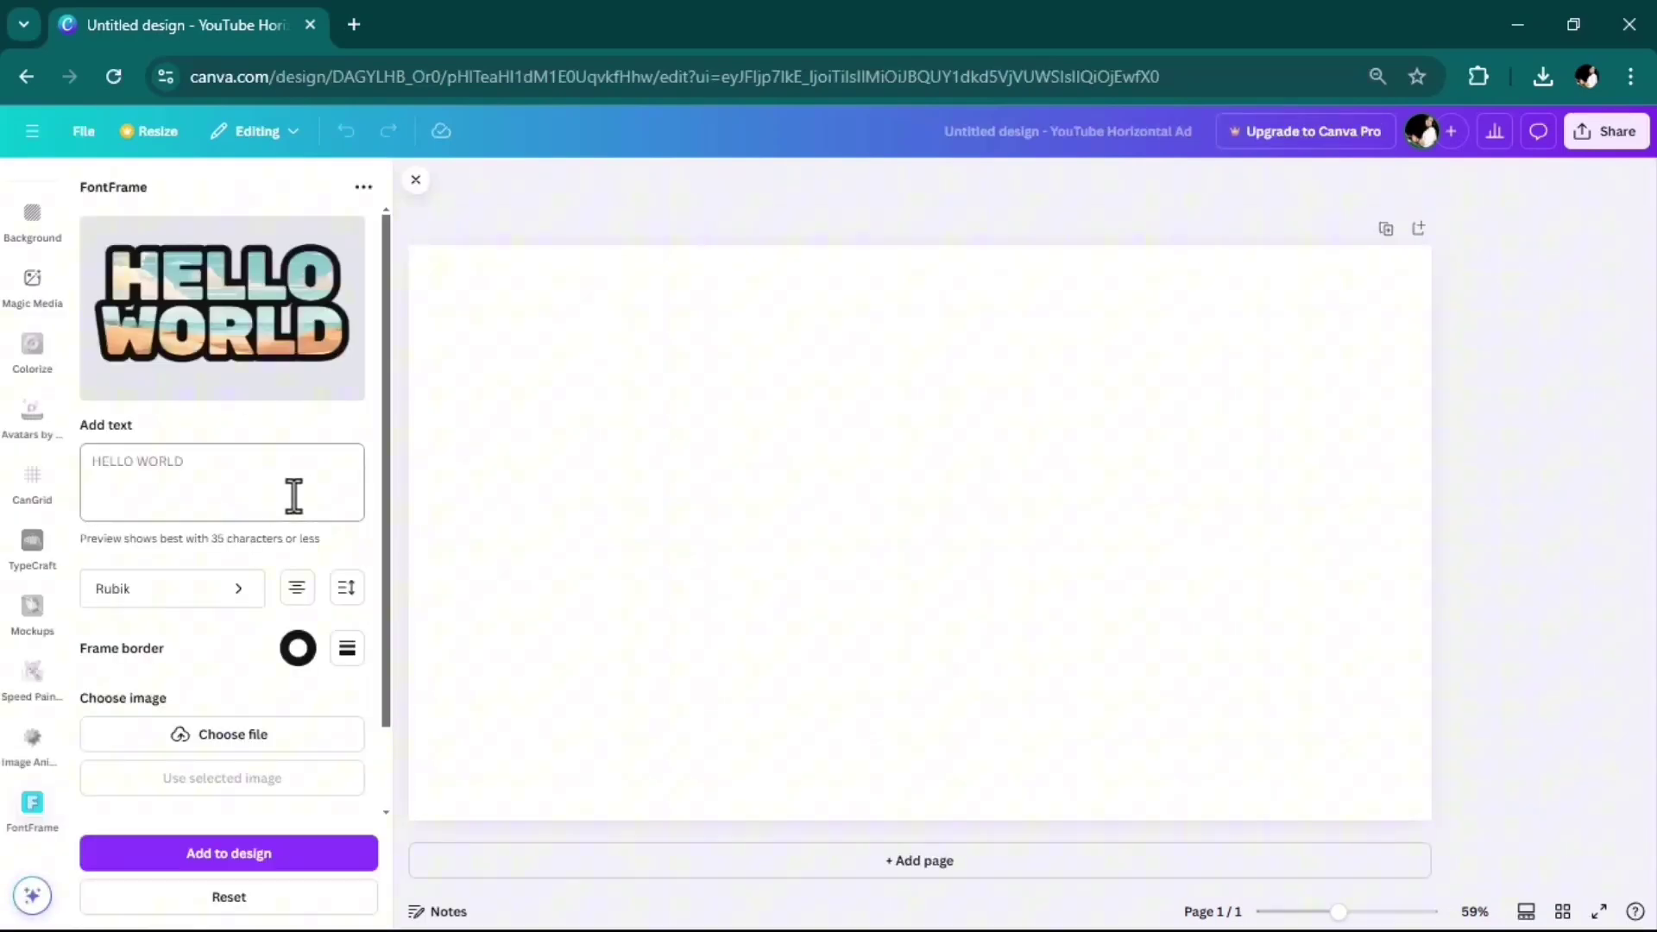
Enter the channel title as the FontFrame text and set its font to Montserrat
{"action": "left_click", "coordinate": [152, 470]}
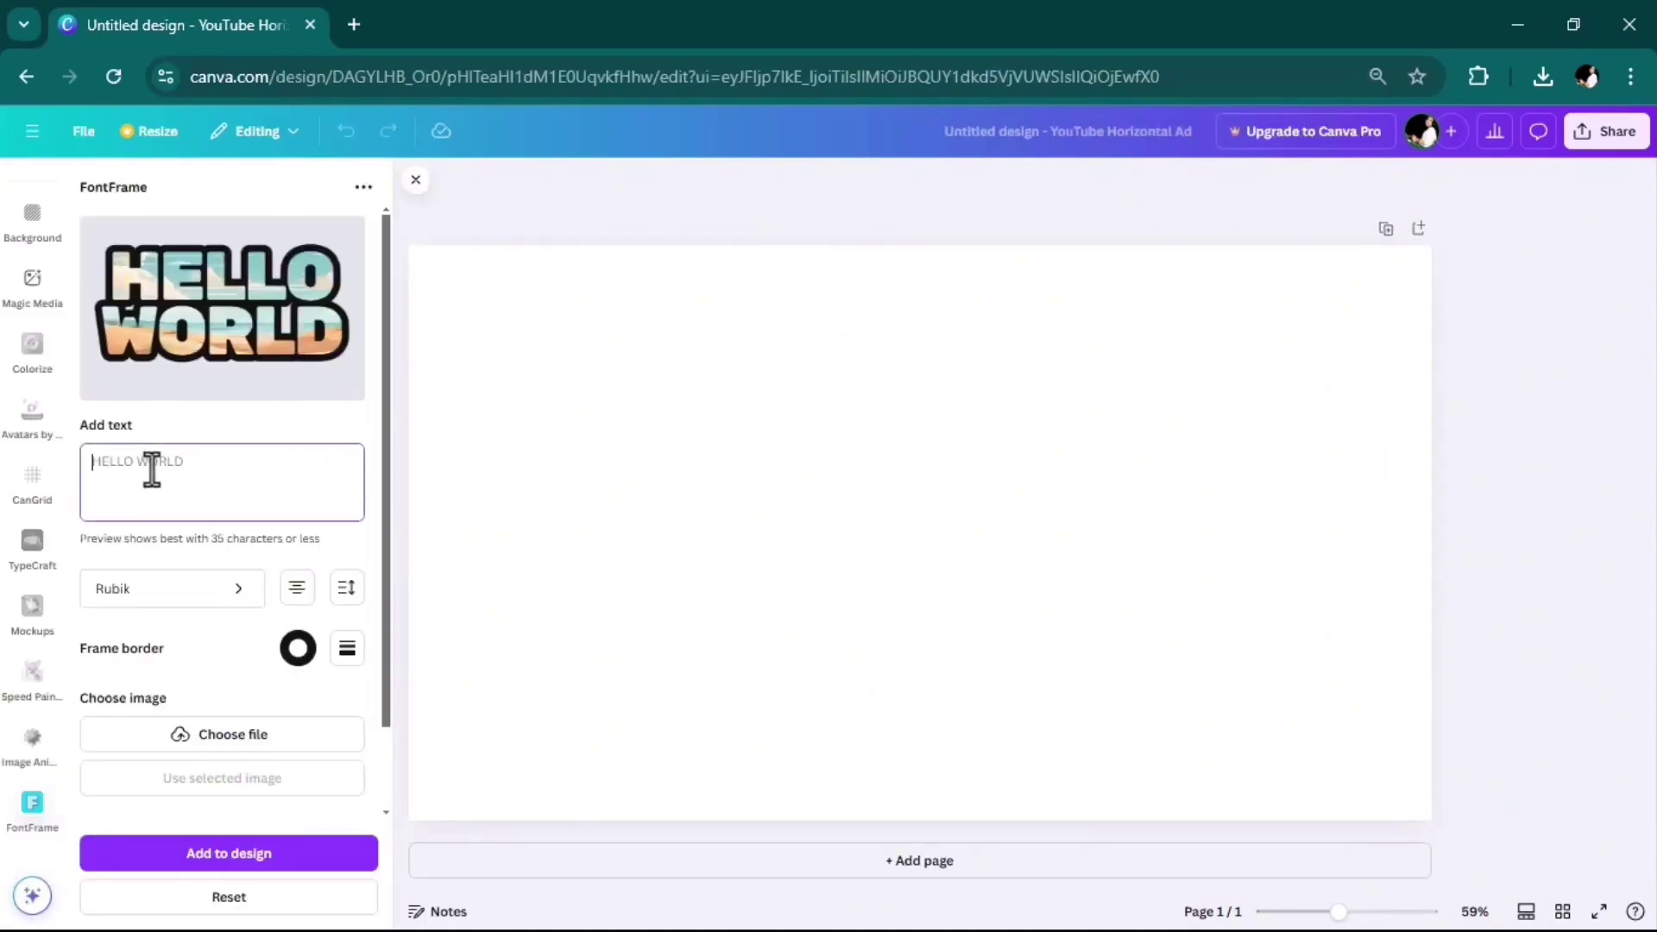
{"action": "type", "text": "Nel"}
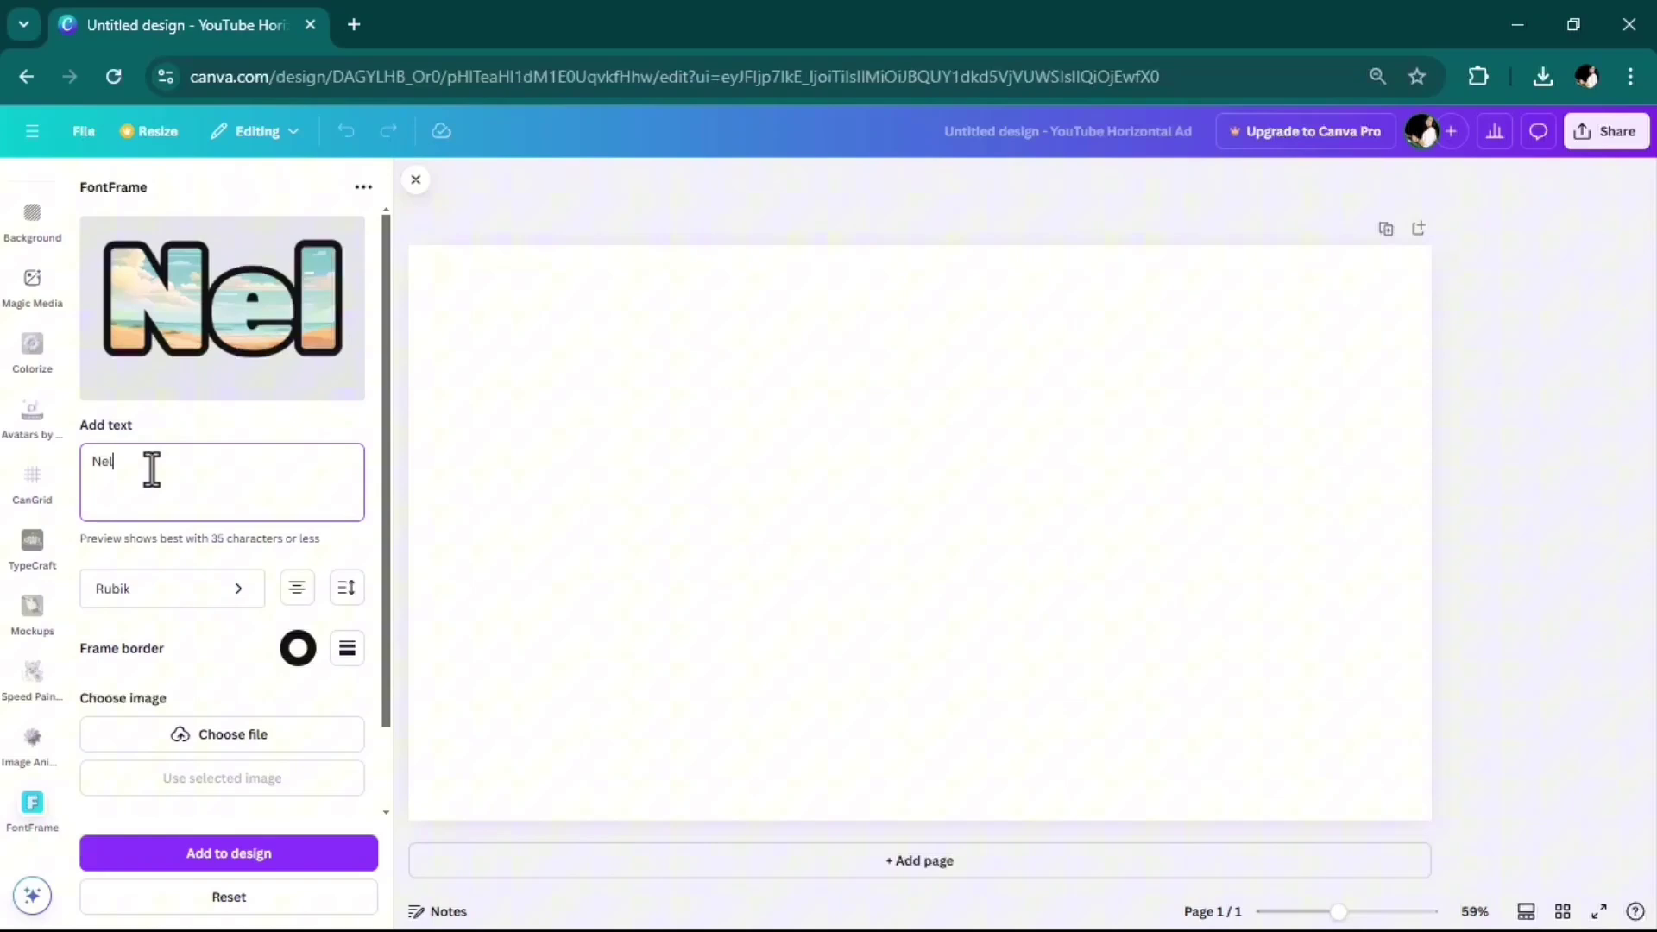
{"action": "type", "text": "y Creative Content"}
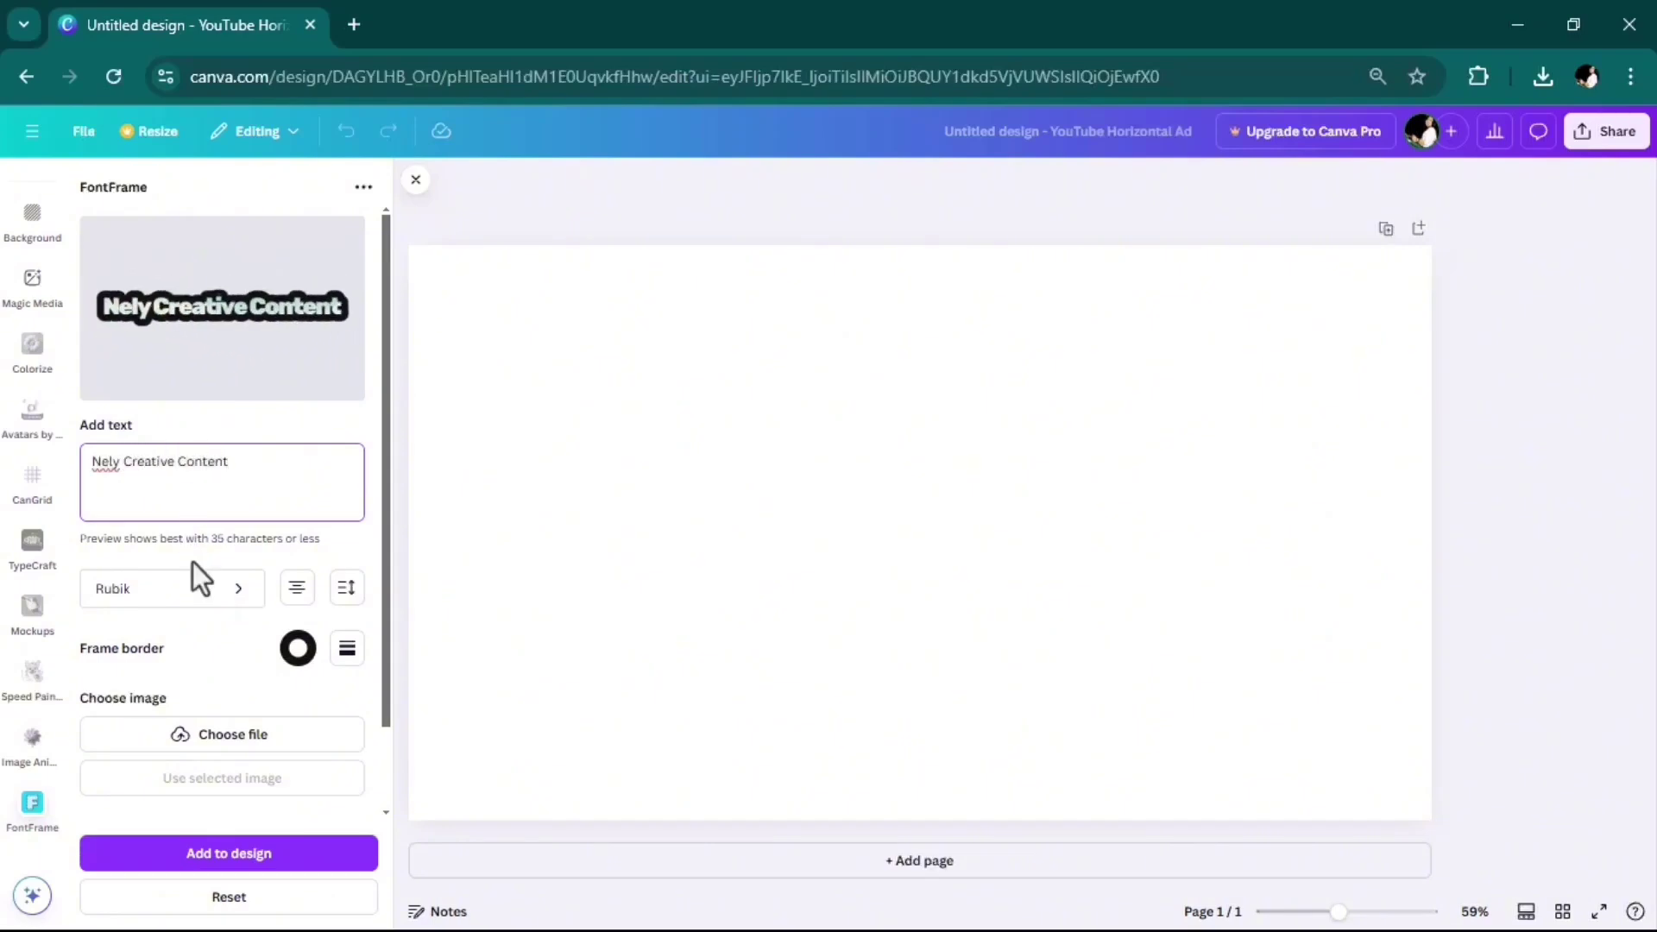
{"action": "left_click", "coordinate": [227, 590]}
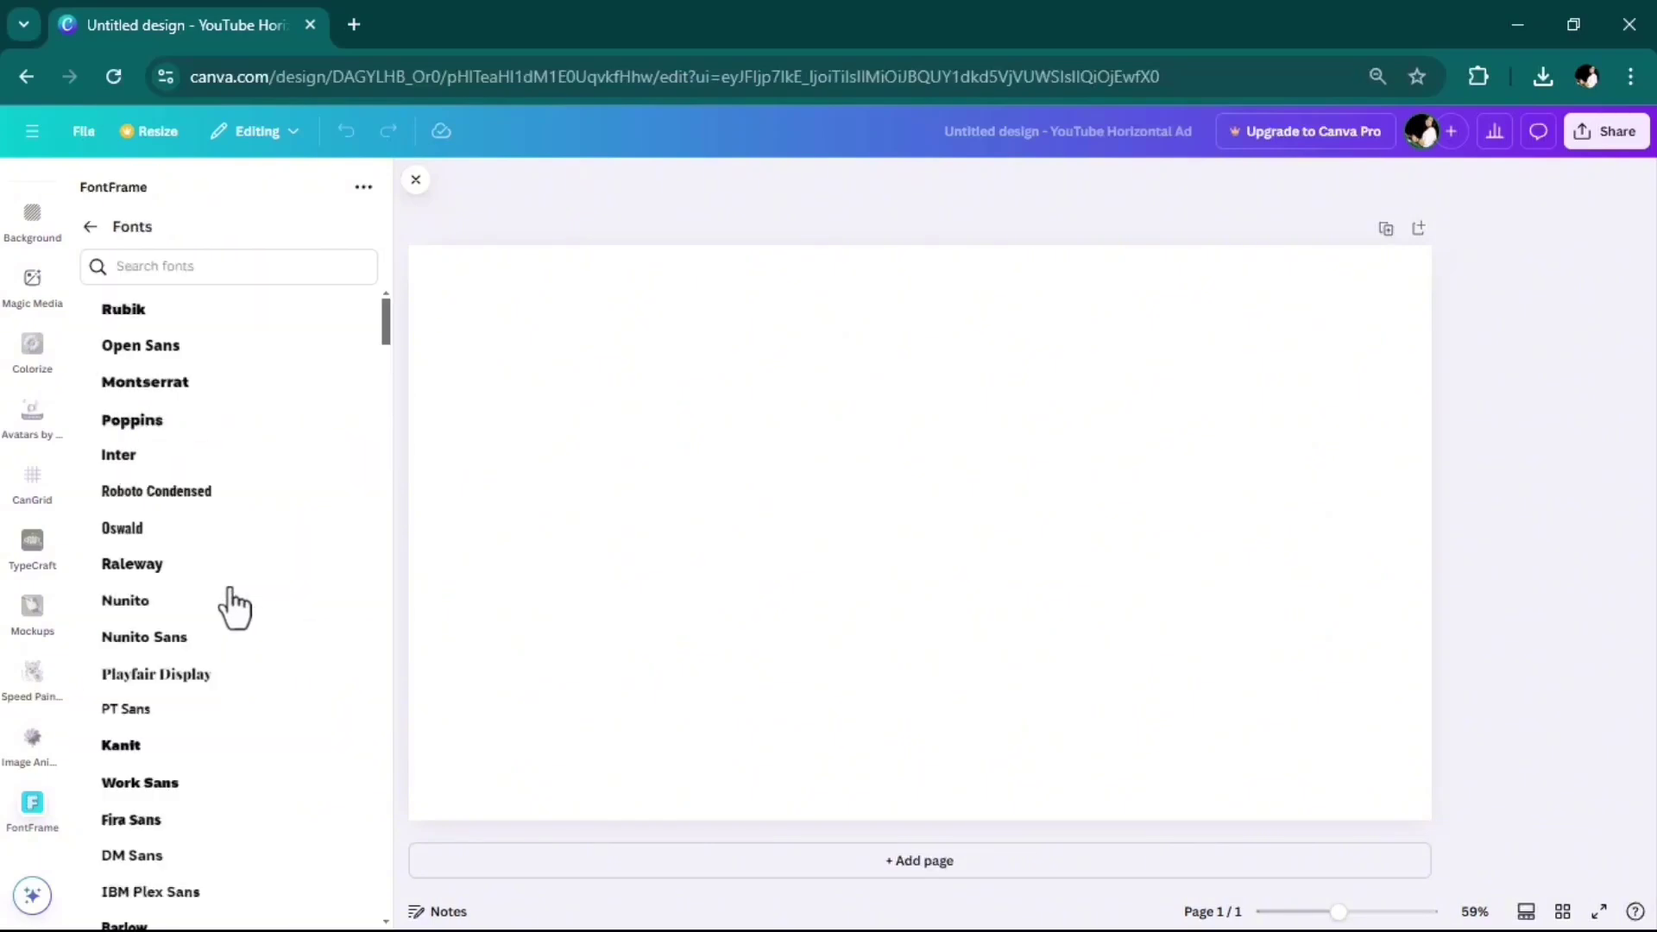
{"action": "left_click", "coordinate": [177, 384]}
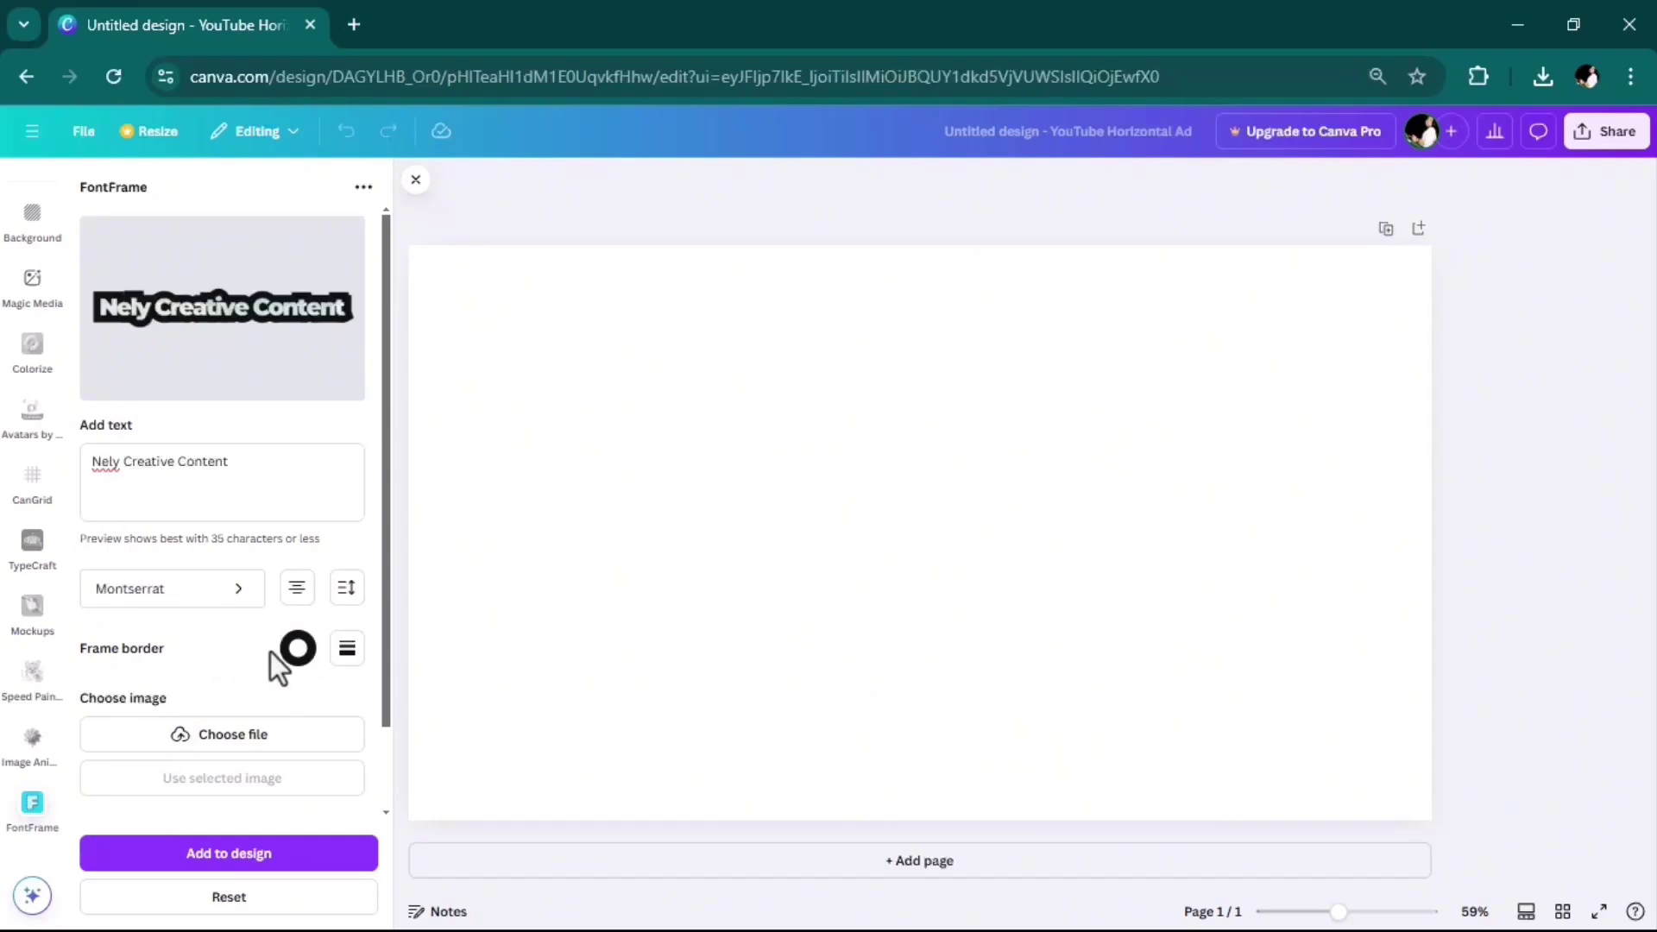
Give the frame text a red border with its weight reduced to 88
{"action": "left_click", "coordinate": [296, 649]}
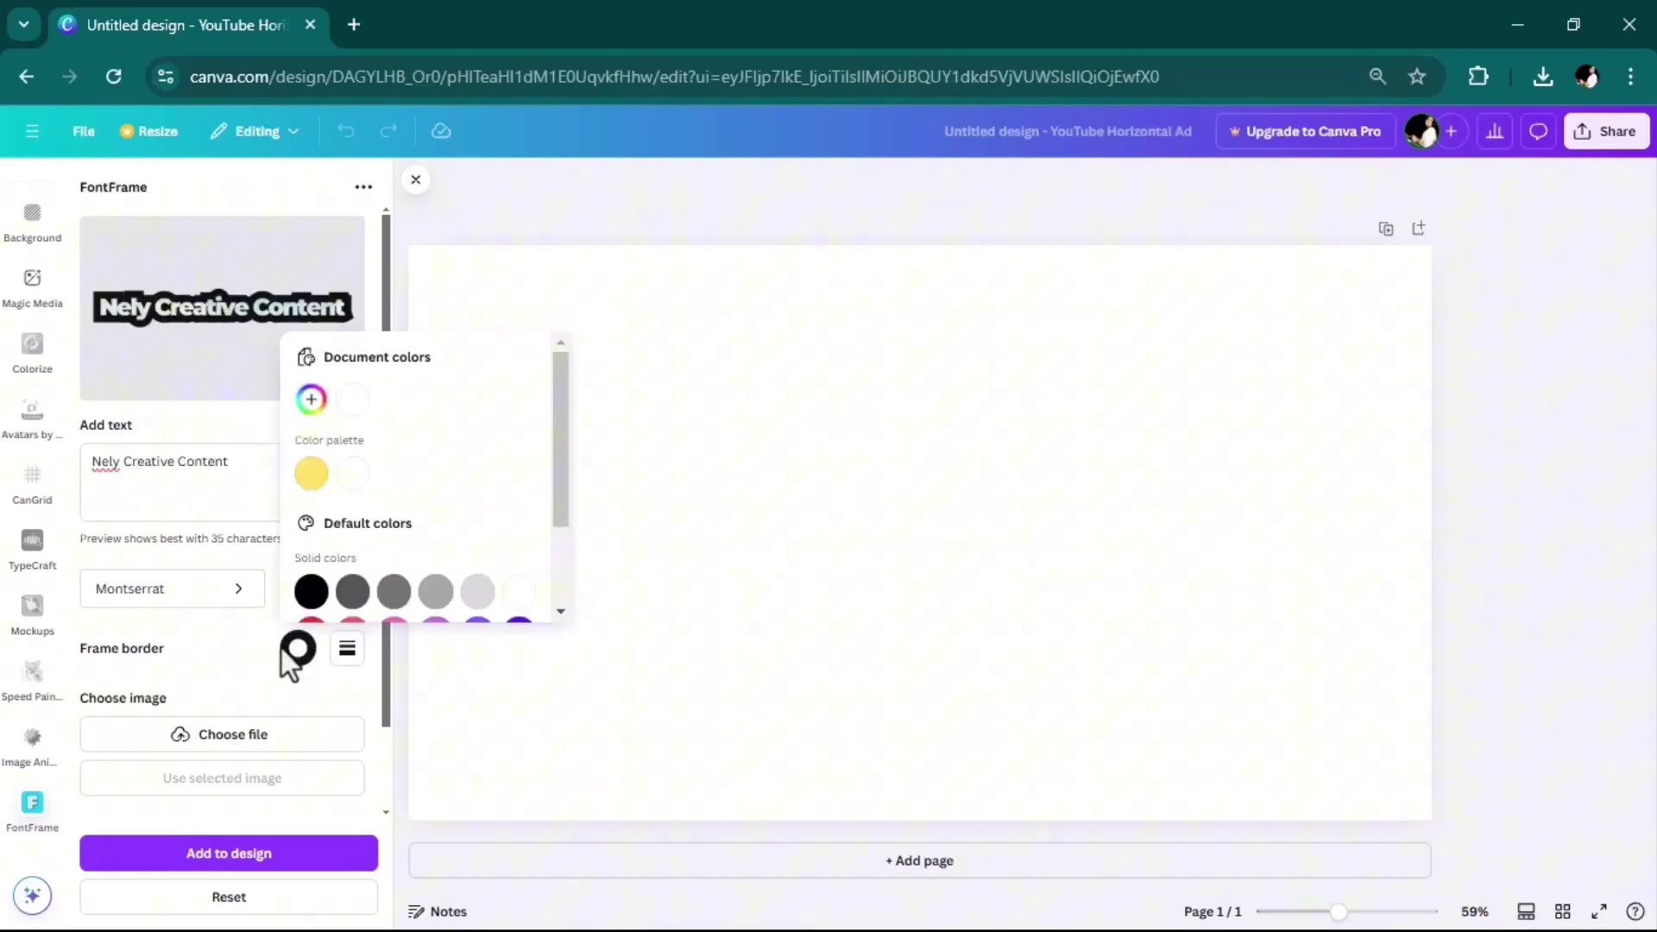
{"action": "left_click", "coordinate": [351, 596]}
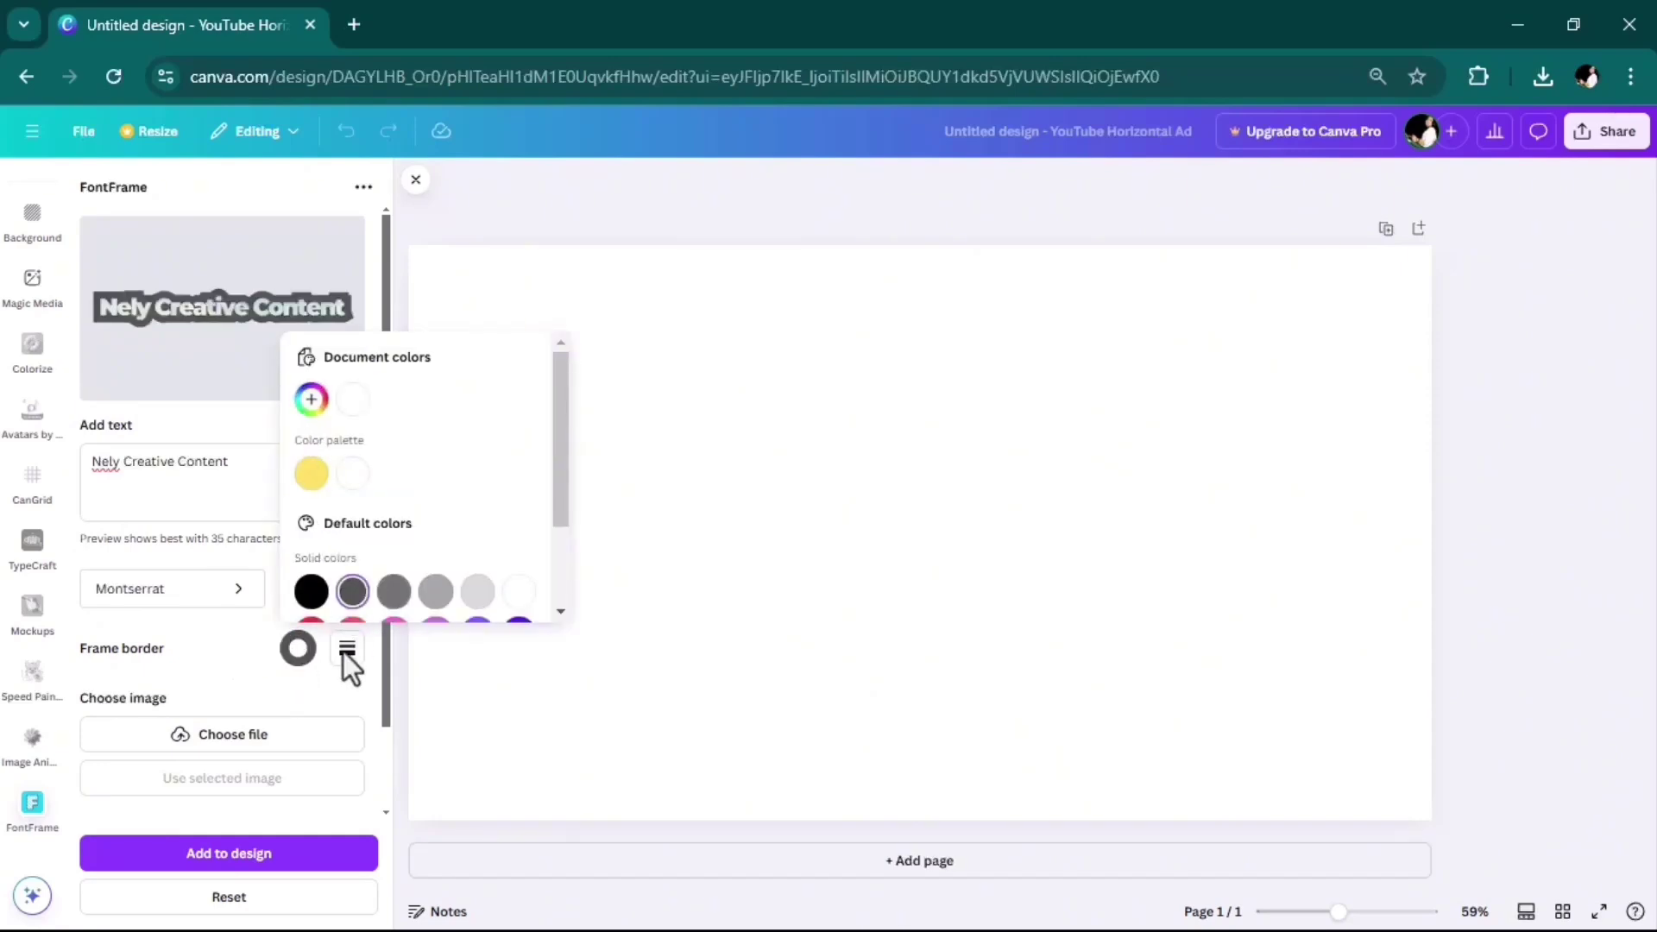
{"action": "left_click", "coordinate": [343, 650]}
{"action": "left_click", "coordinate": [347, 654]}
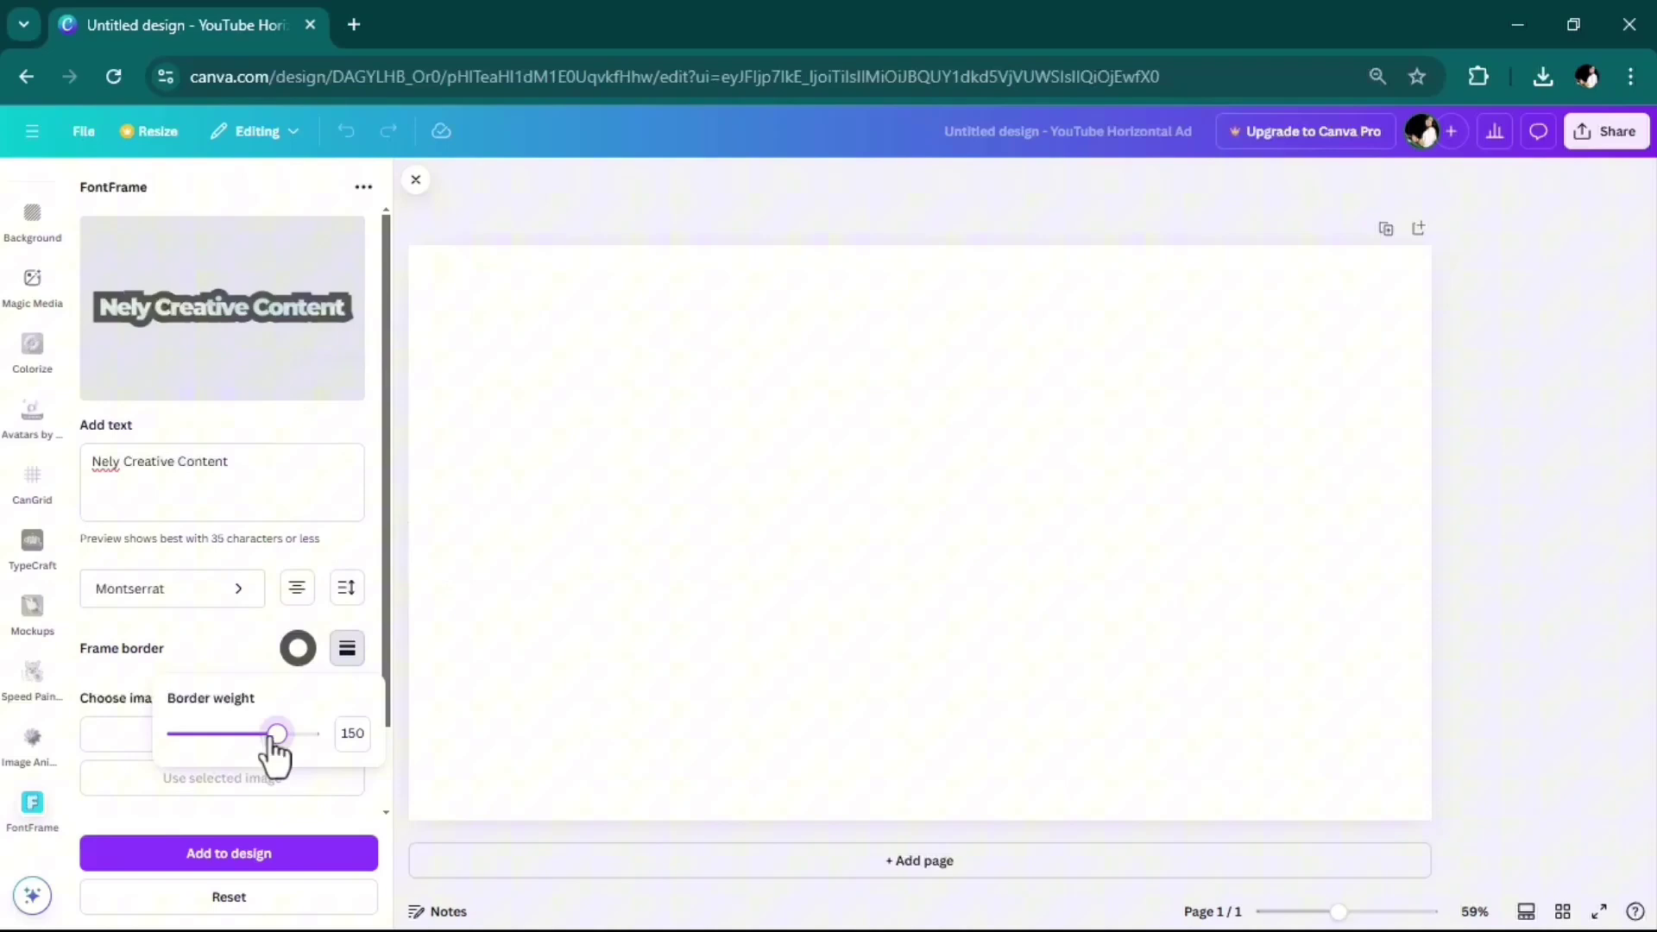
{"action": "mouse_move", "coordinate": [275, 734]}
{"action": "left_mouse_down"}
{"action": "mouse_move", "coordinate": [230, 736]}
{"action": "mouse_move", "coordinate": [244, 735]}
{"action": "left_mouse_up"}
{"action": "left_click", "coordinate": [298, 648]}
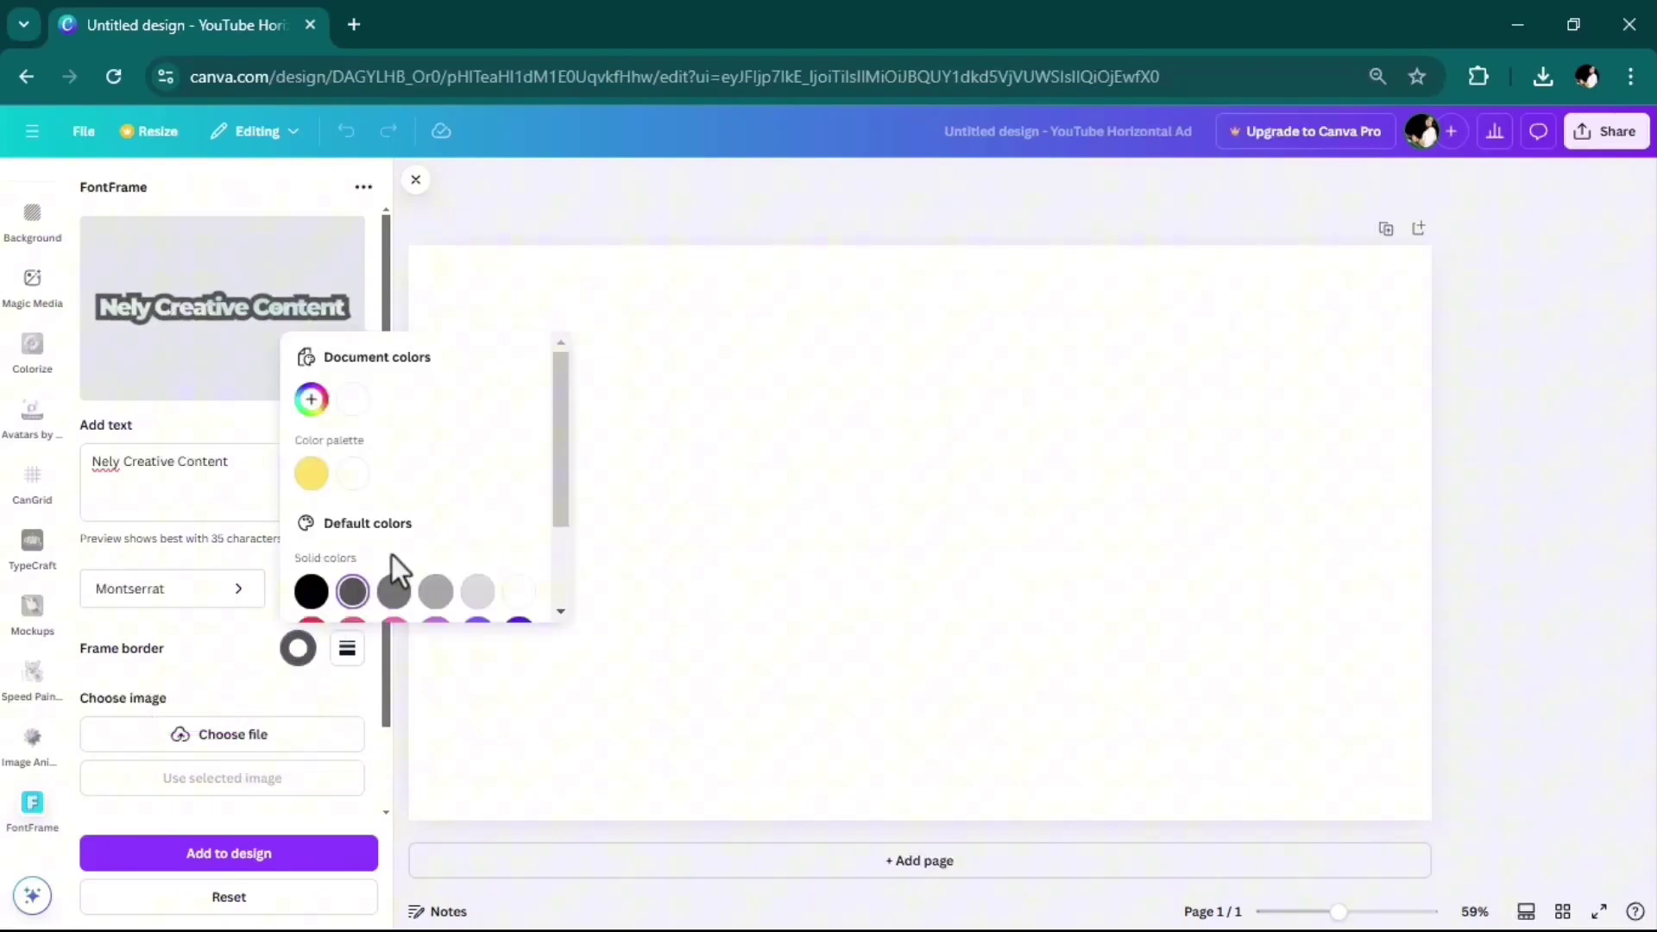
{"action": "scroll", "coordinate": [392, 555], "scroll_direction": "down", "scroll_amount": 2}
{"action": "left_click", "coordinate": [311, 512]}
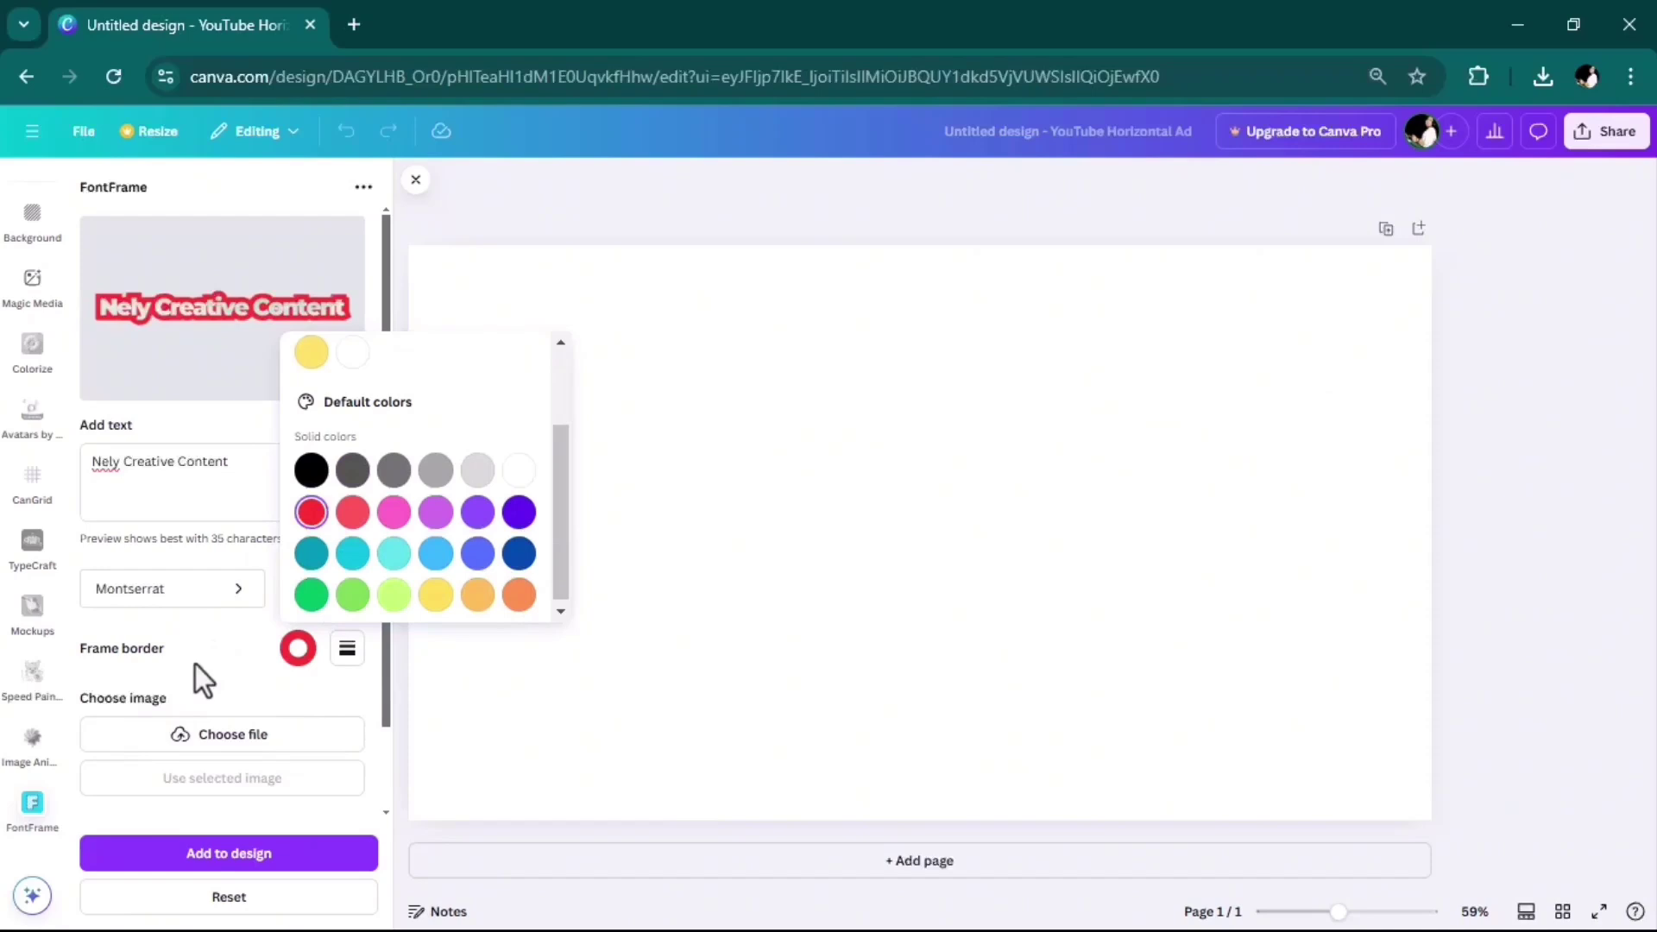
{"action": "left_click", "coordinate": [196, 660]}
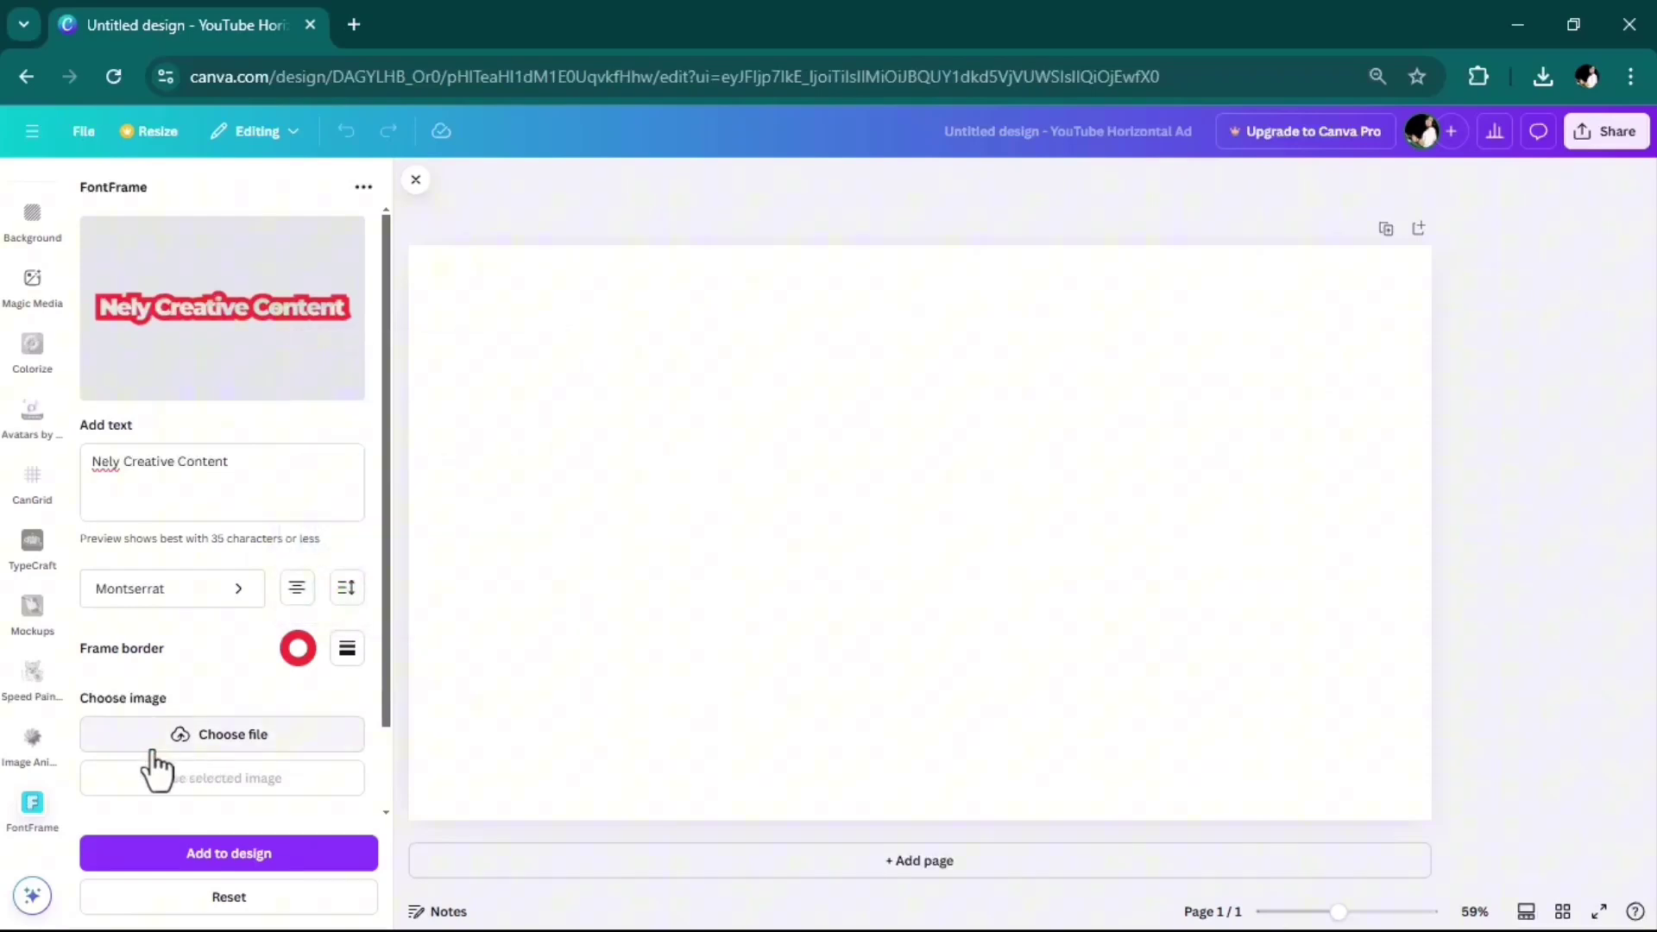
Fill the text with uploaded image 1 at zoom 1.4 and add the title to the design
{"action": "left_click", "coordinate": [207, 751]}
{"action": "left_click", "coordinate": [940, 371]}
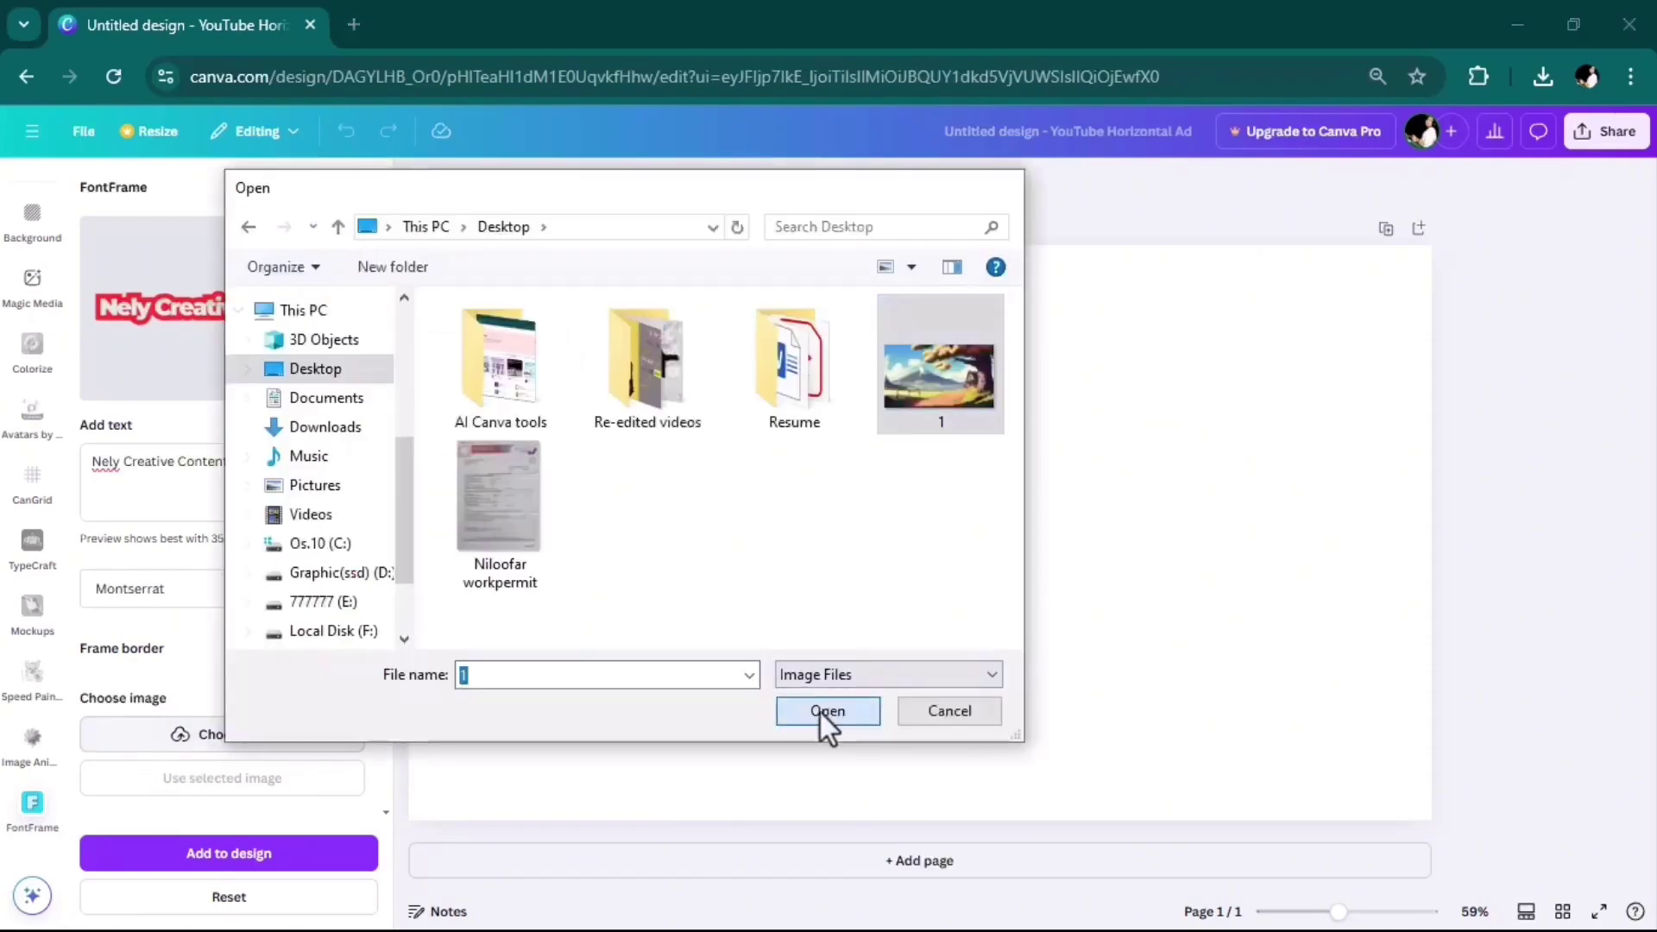
{"action": "left_click", "coordinate": [821, 725]}
{"action": "scroll", "coordinate": [199, 734], "scroll_direction": "down", "scroll_amount": 1}
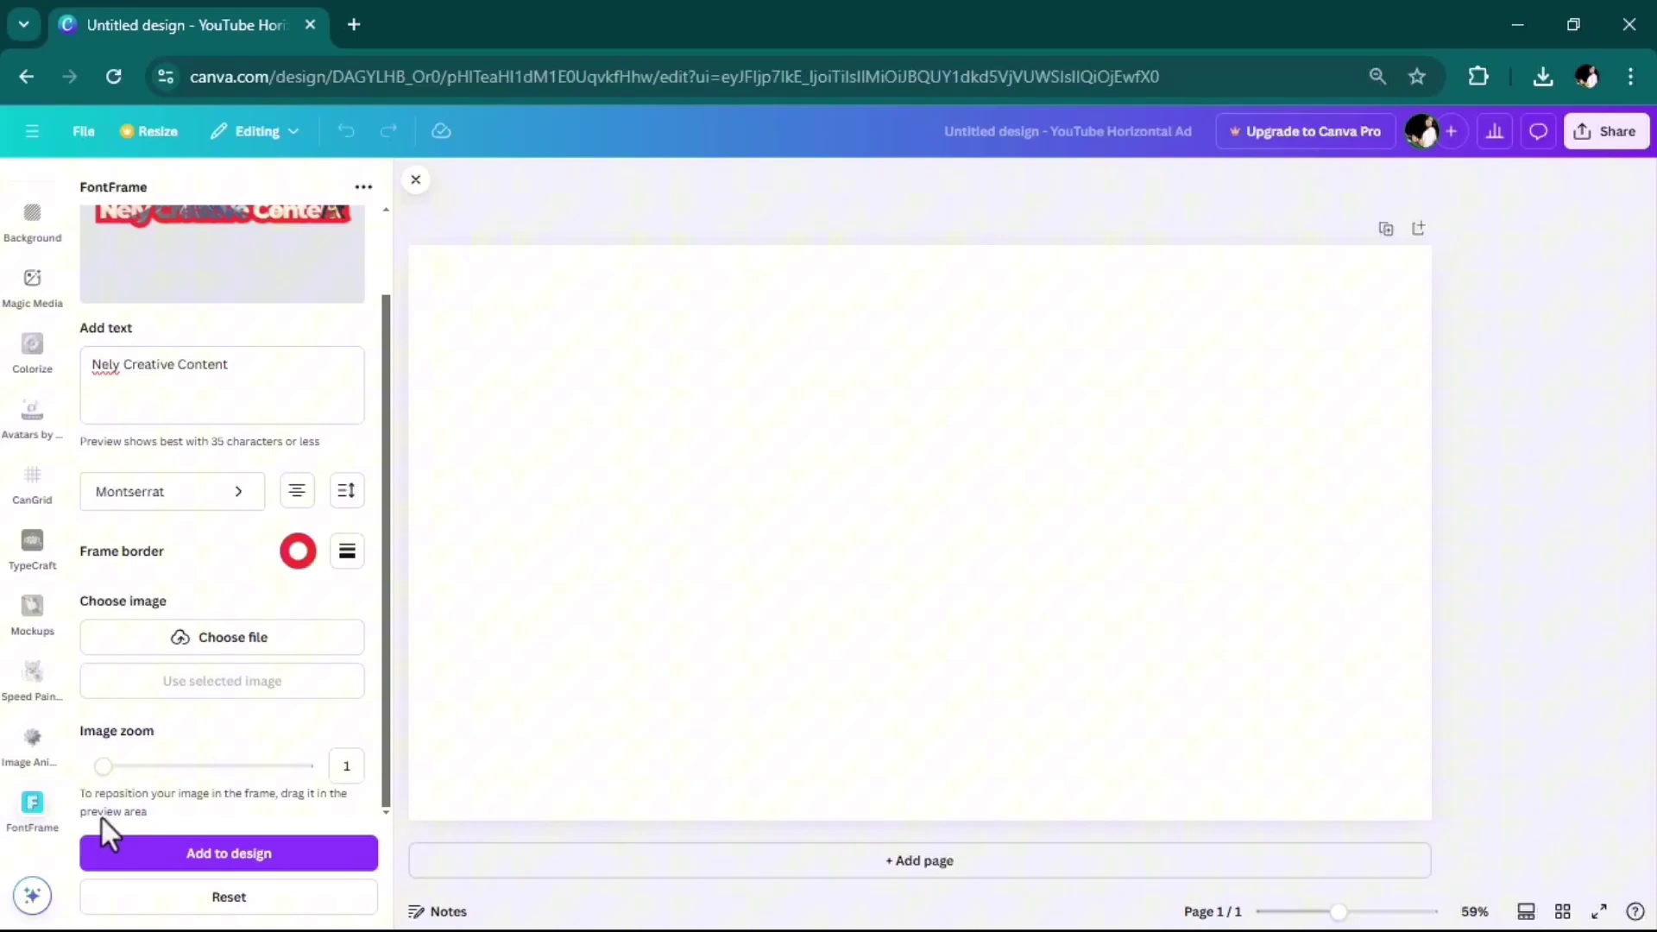
{"action": "left_click_drag", "start_coordinate": [104, 766], "coordinate": [134, 744]}
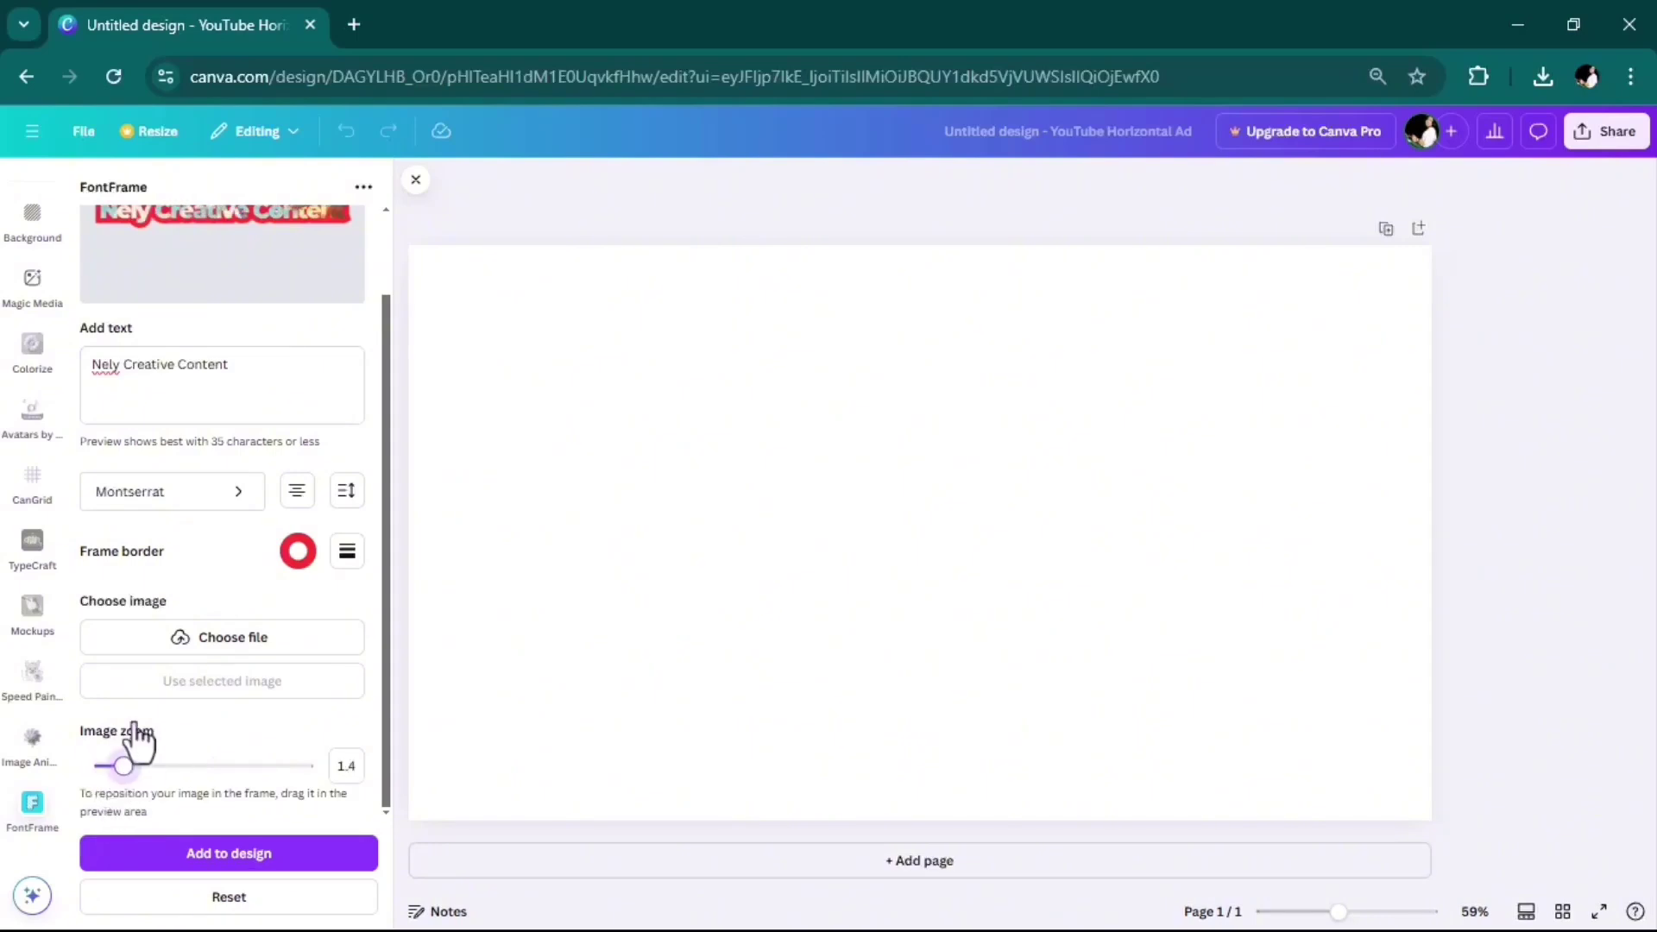
{"action": "scroll", "coordinate": [197, 363], "scroll_direction": "up", "scroll_amount": 1}
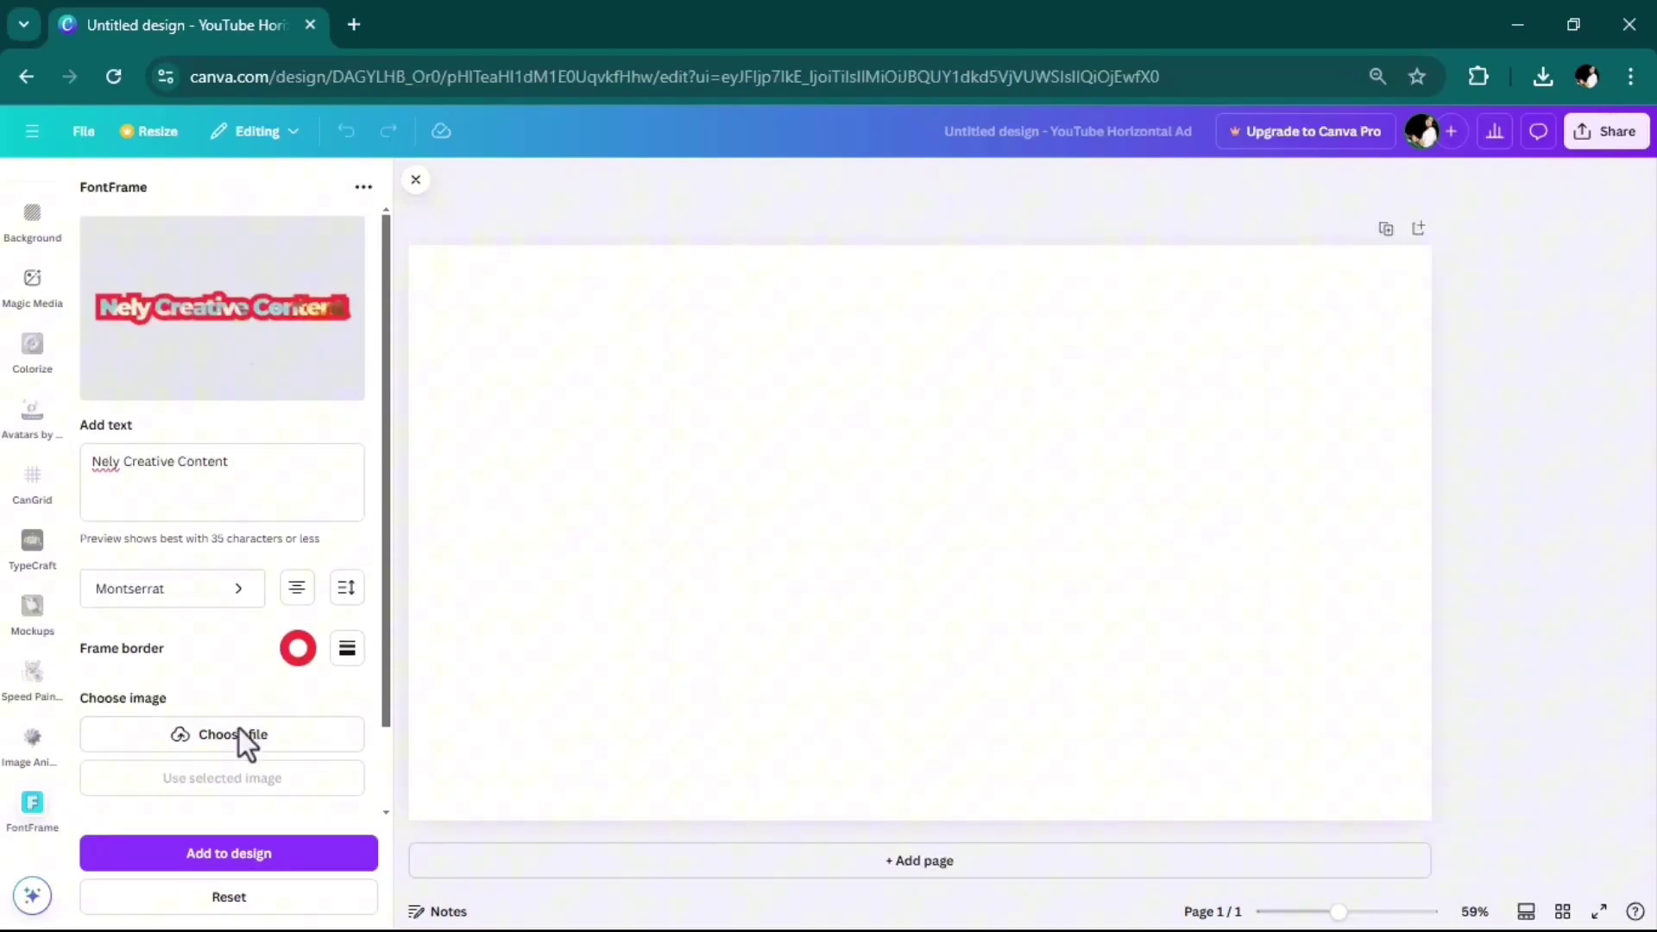
{"action": "left_click", "coordinate": [239, 865]}
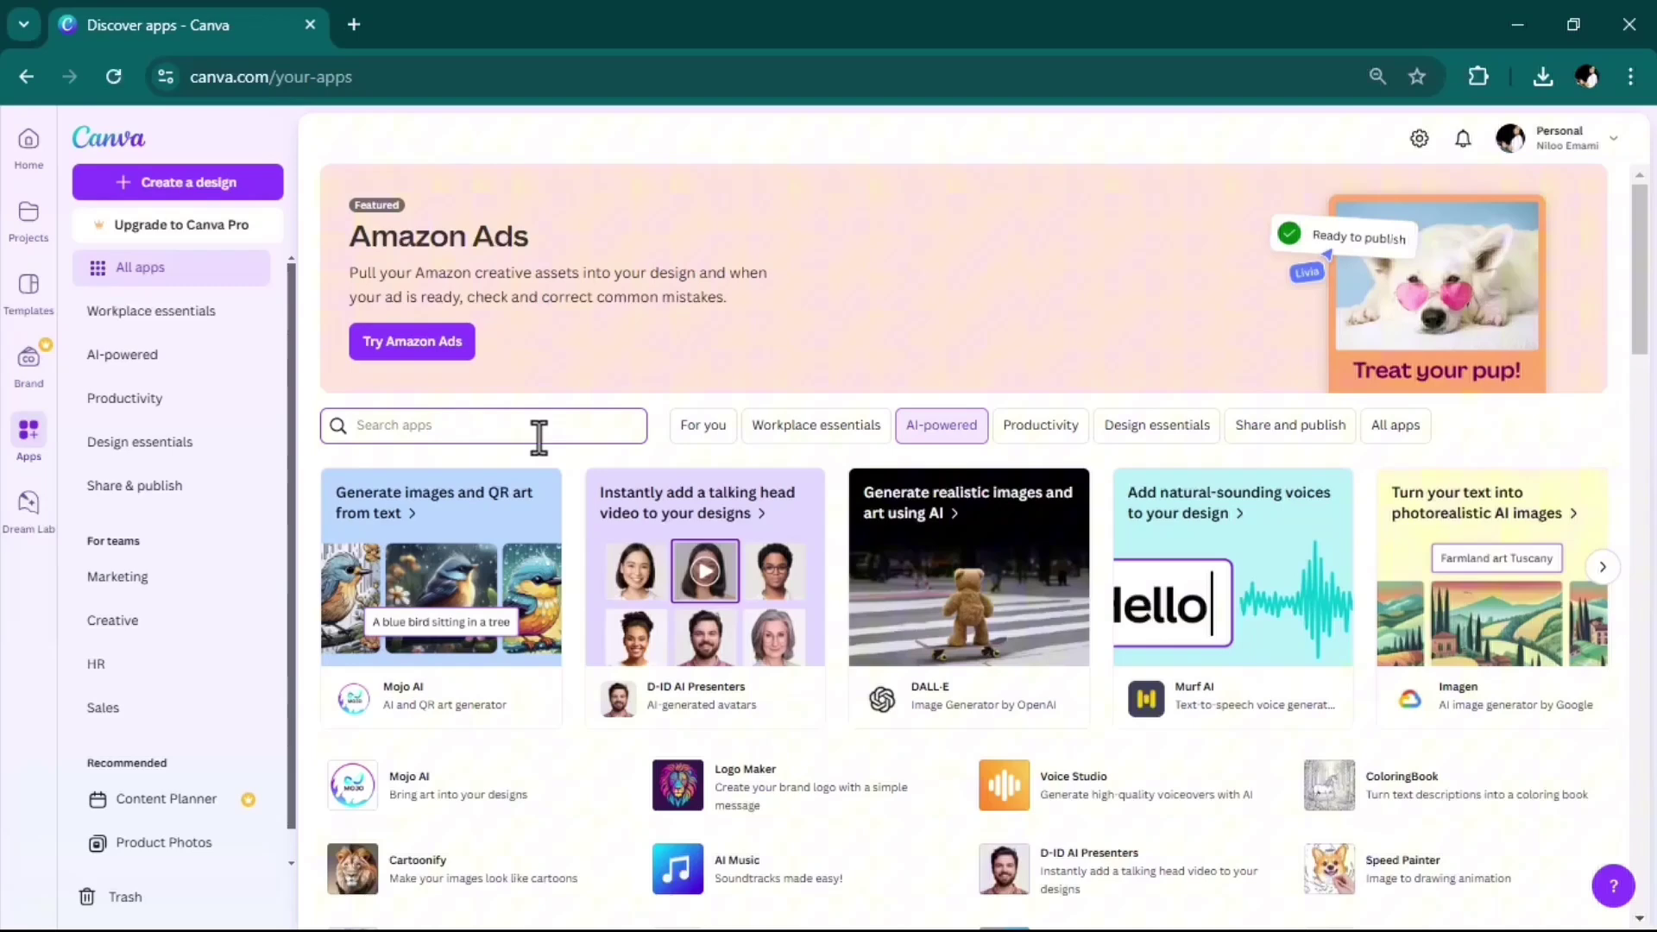
Find Speed Painter by searching 'speed' and start it in a new YouTube Ad (Landscape) design
{"action": "type", "text": "sp"}
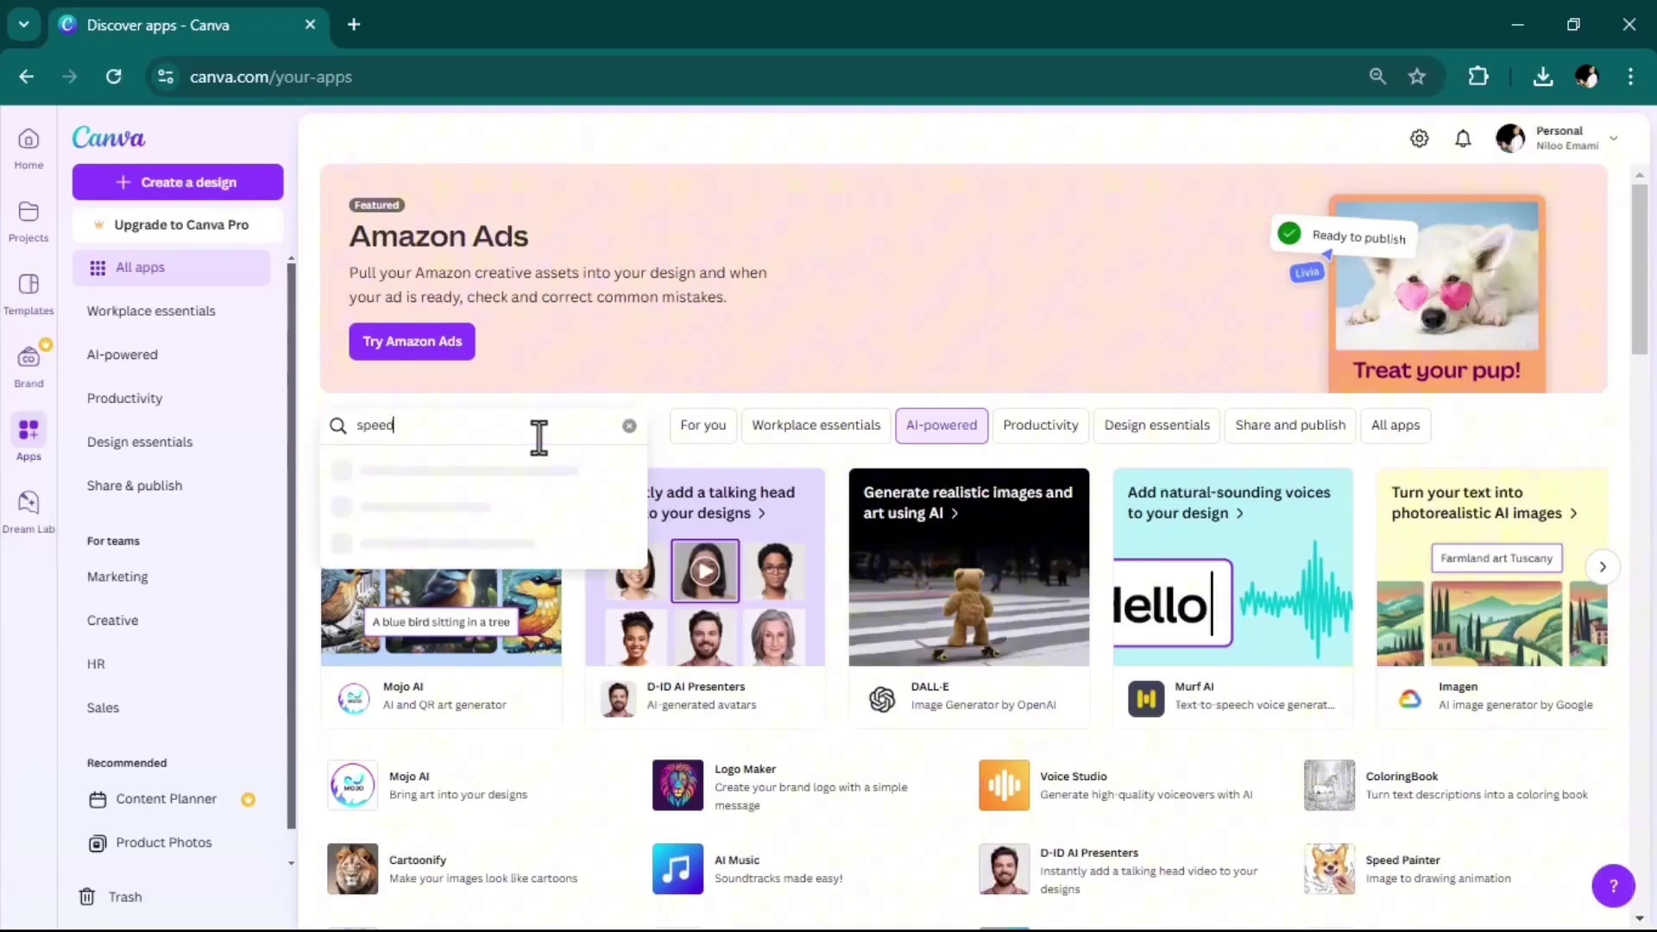
{"action": "type", "text": "eed"}
{"action": "left_click", "coordinate": [381, 516]}
{"action": "left_click", "coordinate": [381, 521]}
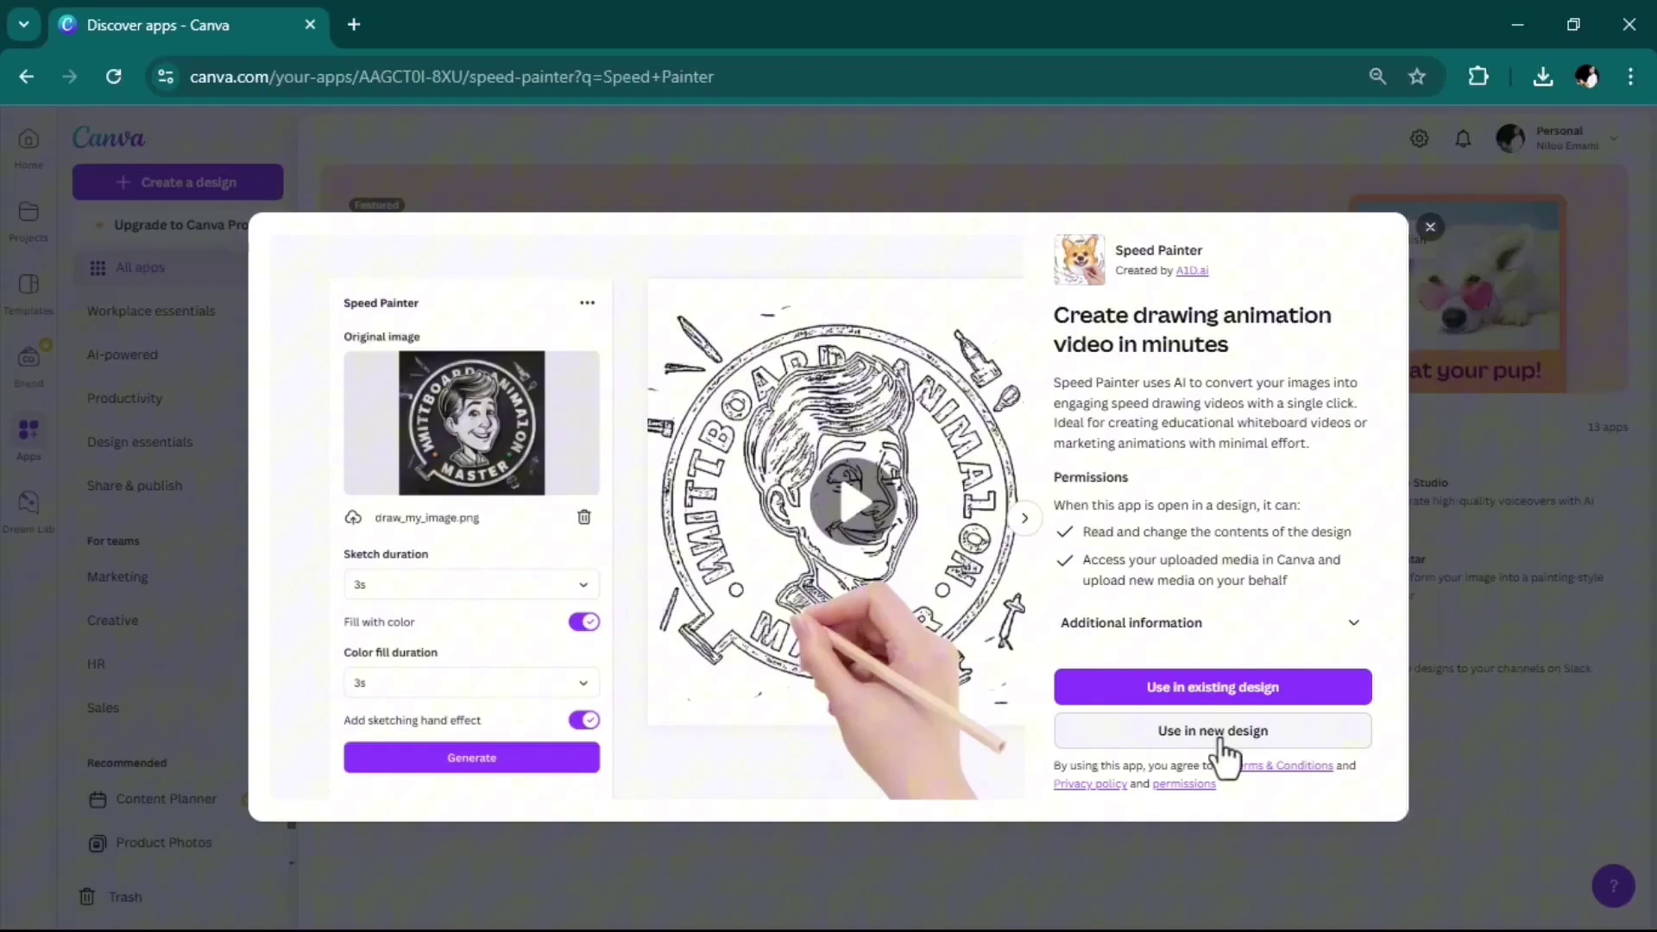
{"action": "left_click", "coordinate": [1148, 734]}
{"action": "type", "text": "you"}
{"action": "left_click", "coordinate": [1203, 554]}
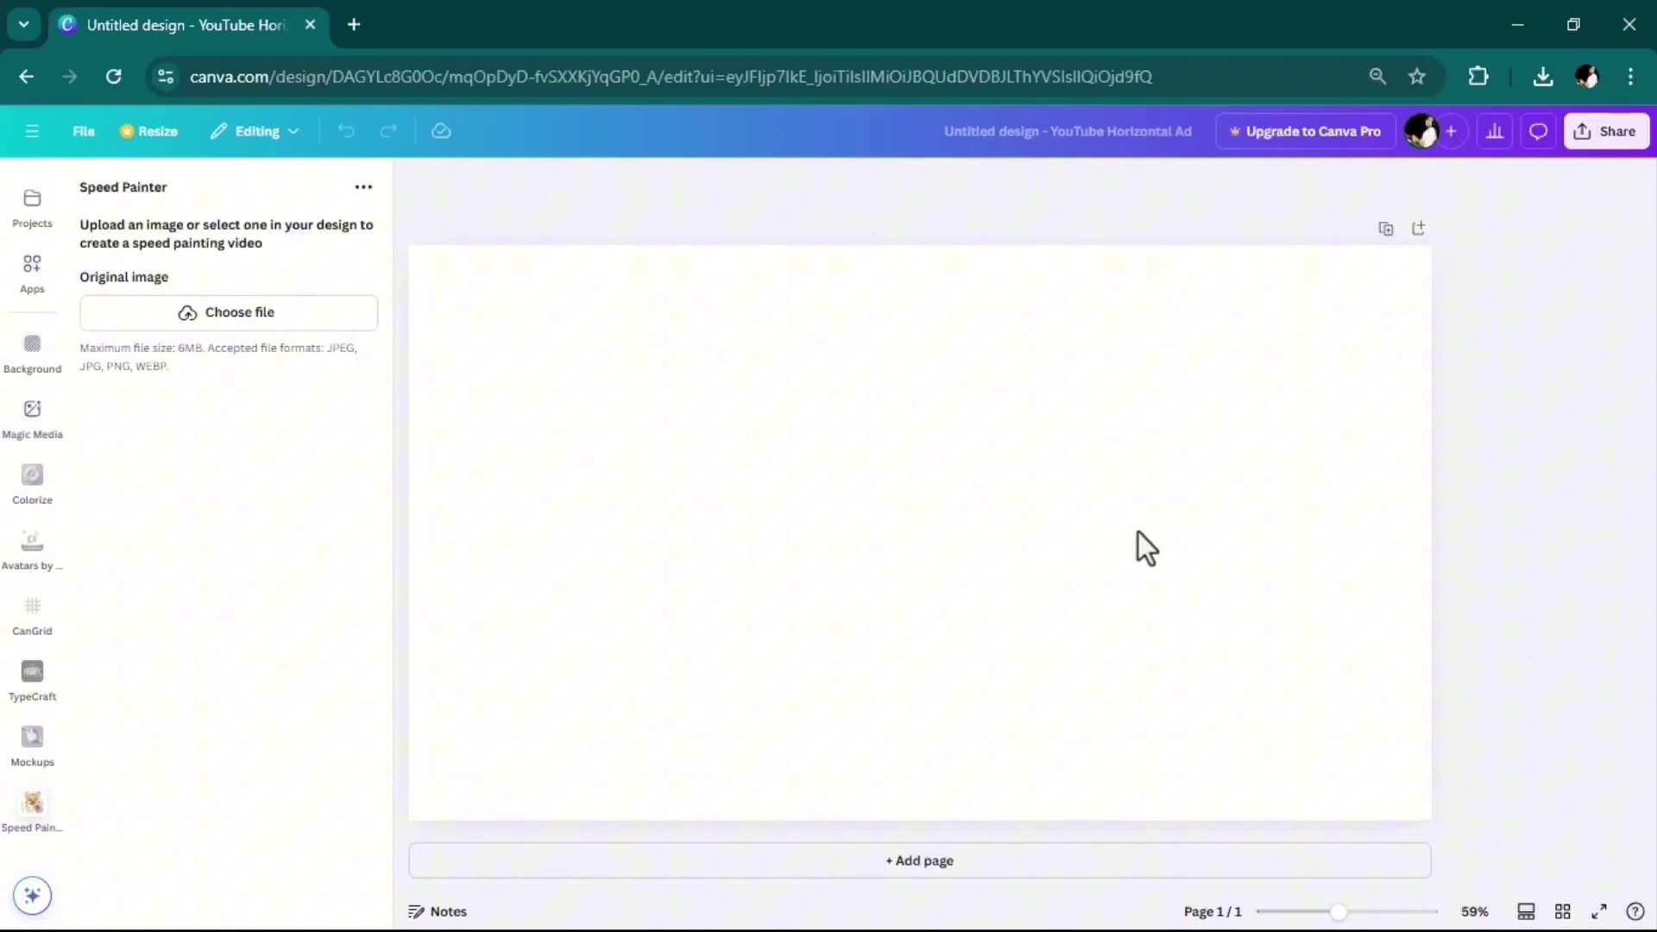
Load the pro.JPG photo into Speed Painter as the source image
{"action": "left_click", "coordinate": [225, 318]}
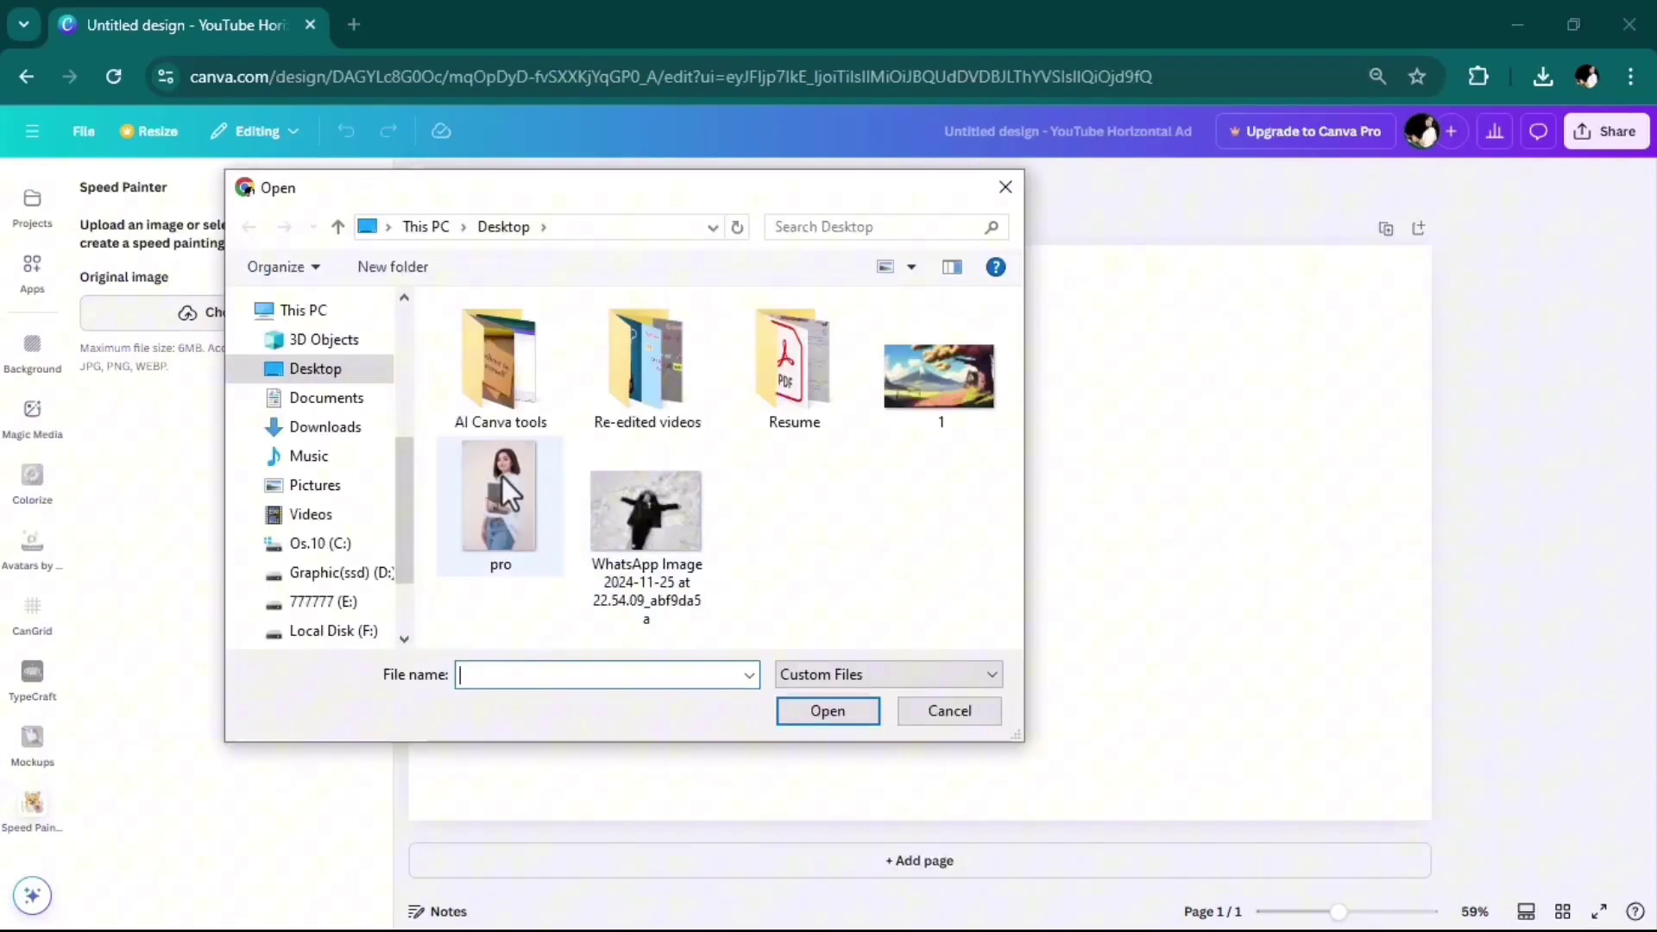
{"action": "left_click", "coordinate": [498, 494]}
{"action": "left_click", "coordinate": [780, 718]}
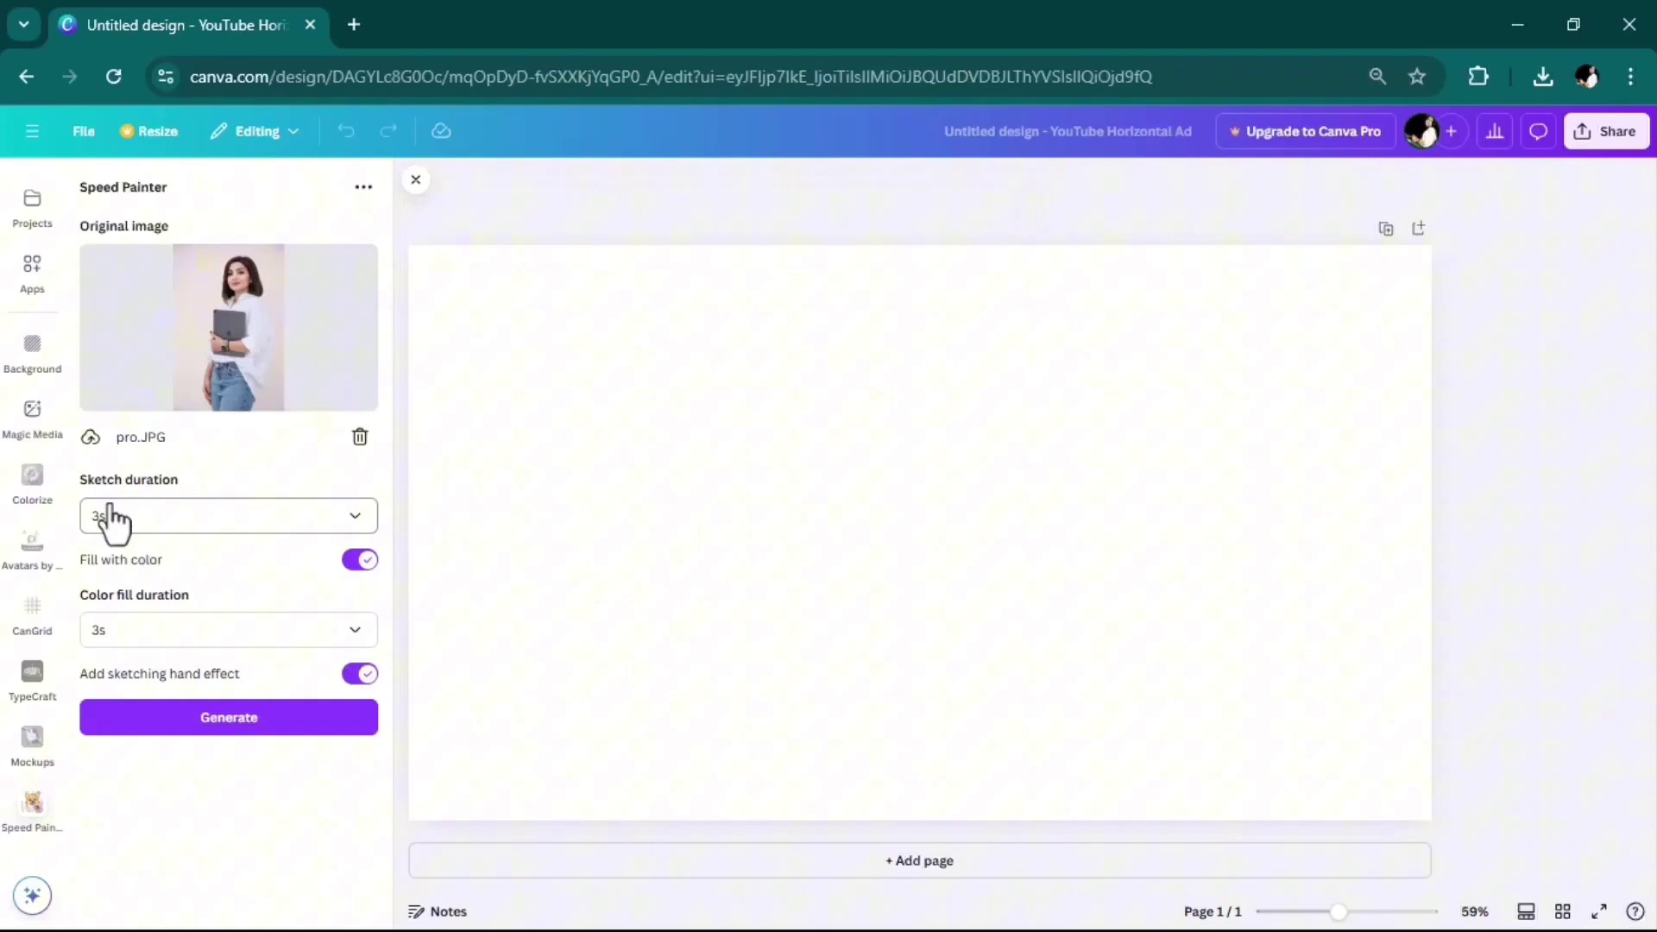
Set sketch and colour fill durations to 5s each and generate the video
{"action": "left_click", "coordinate": [353, 520]}
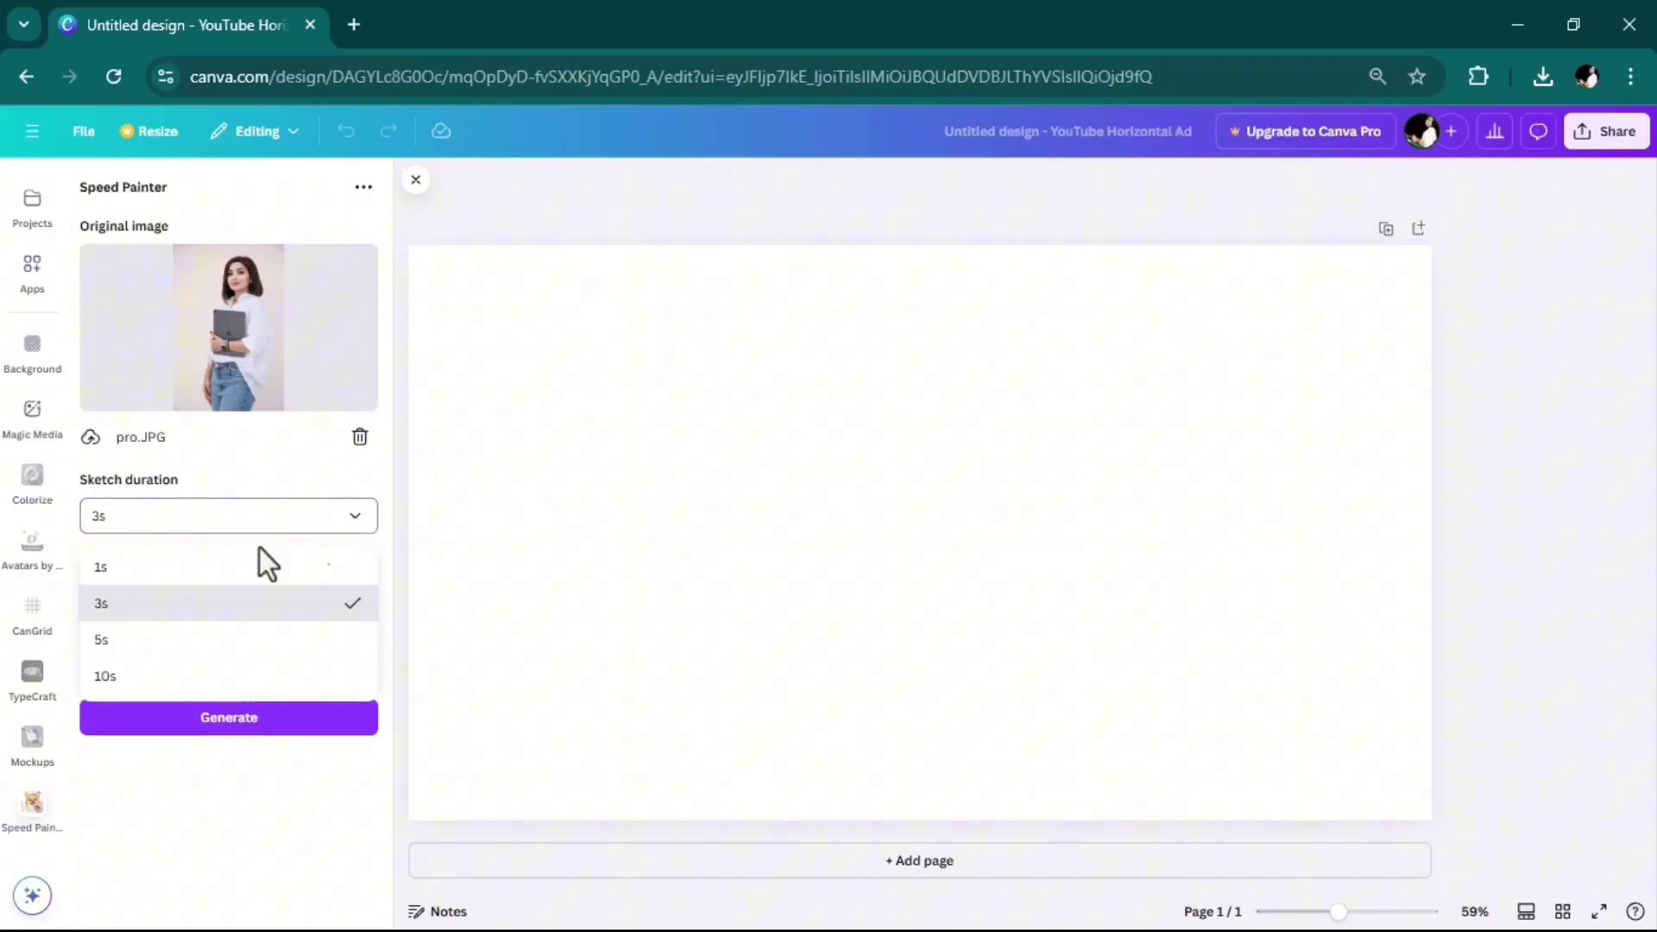
{"action": "left_click", "coordinate": [110, 643]}
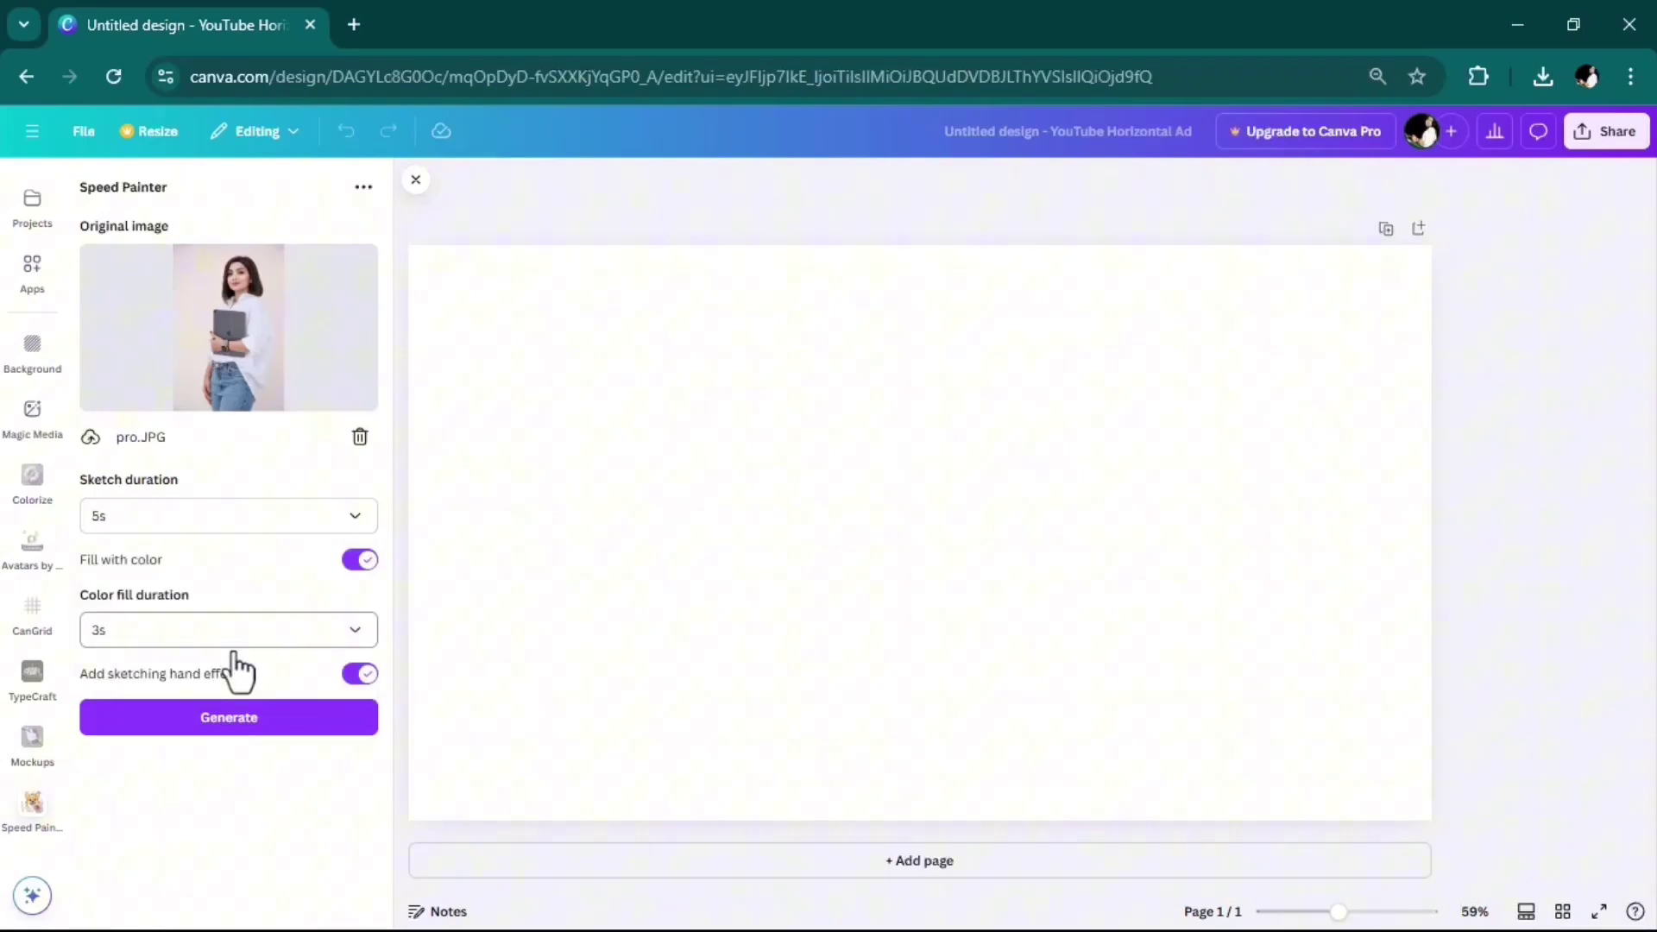
{"action": "left_click", "coordinate": [337, 641]}
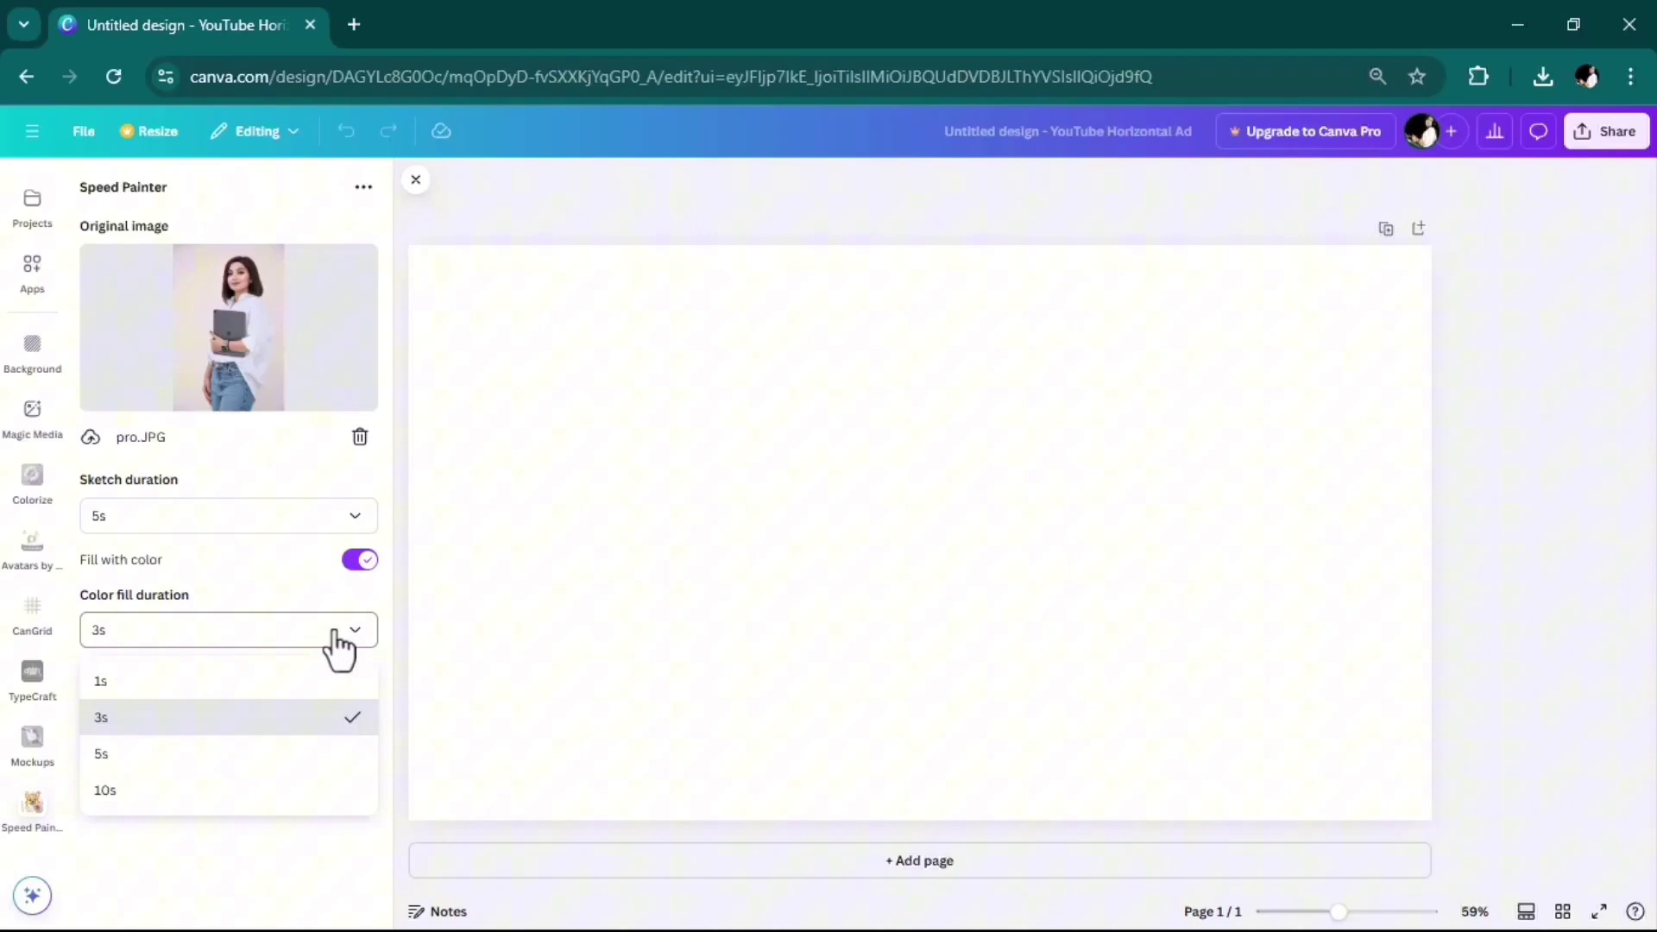
{"action": "left_click", "coordinate": [148, 756]}
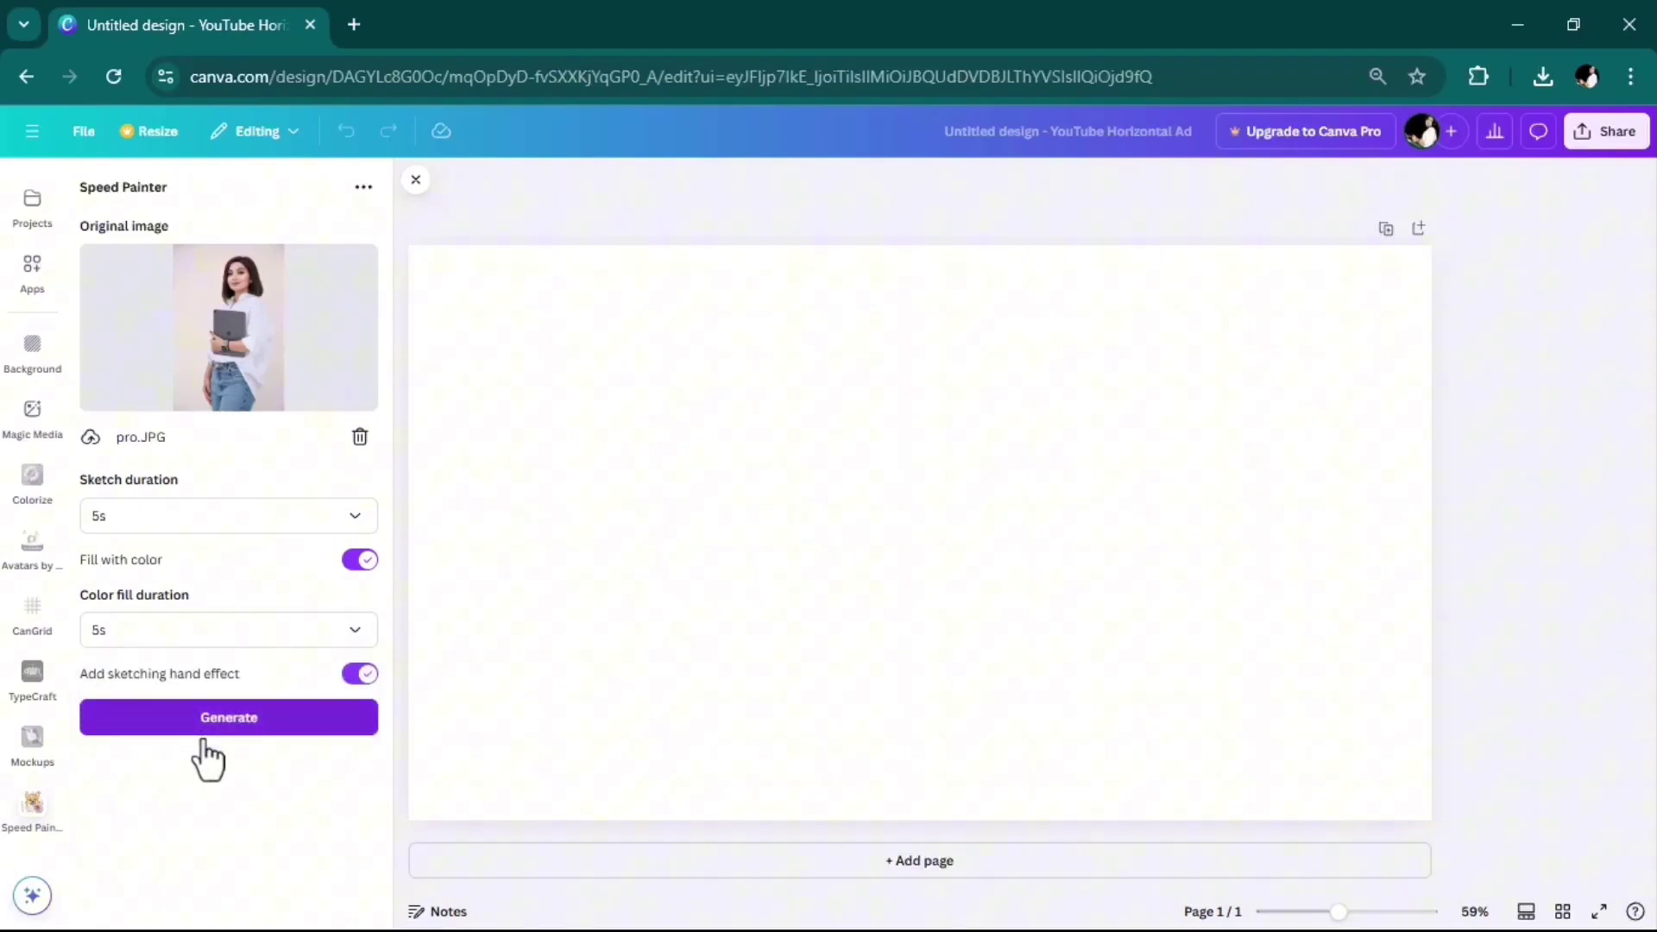
{"action": "left_click", "coordinate": [230, 725]}
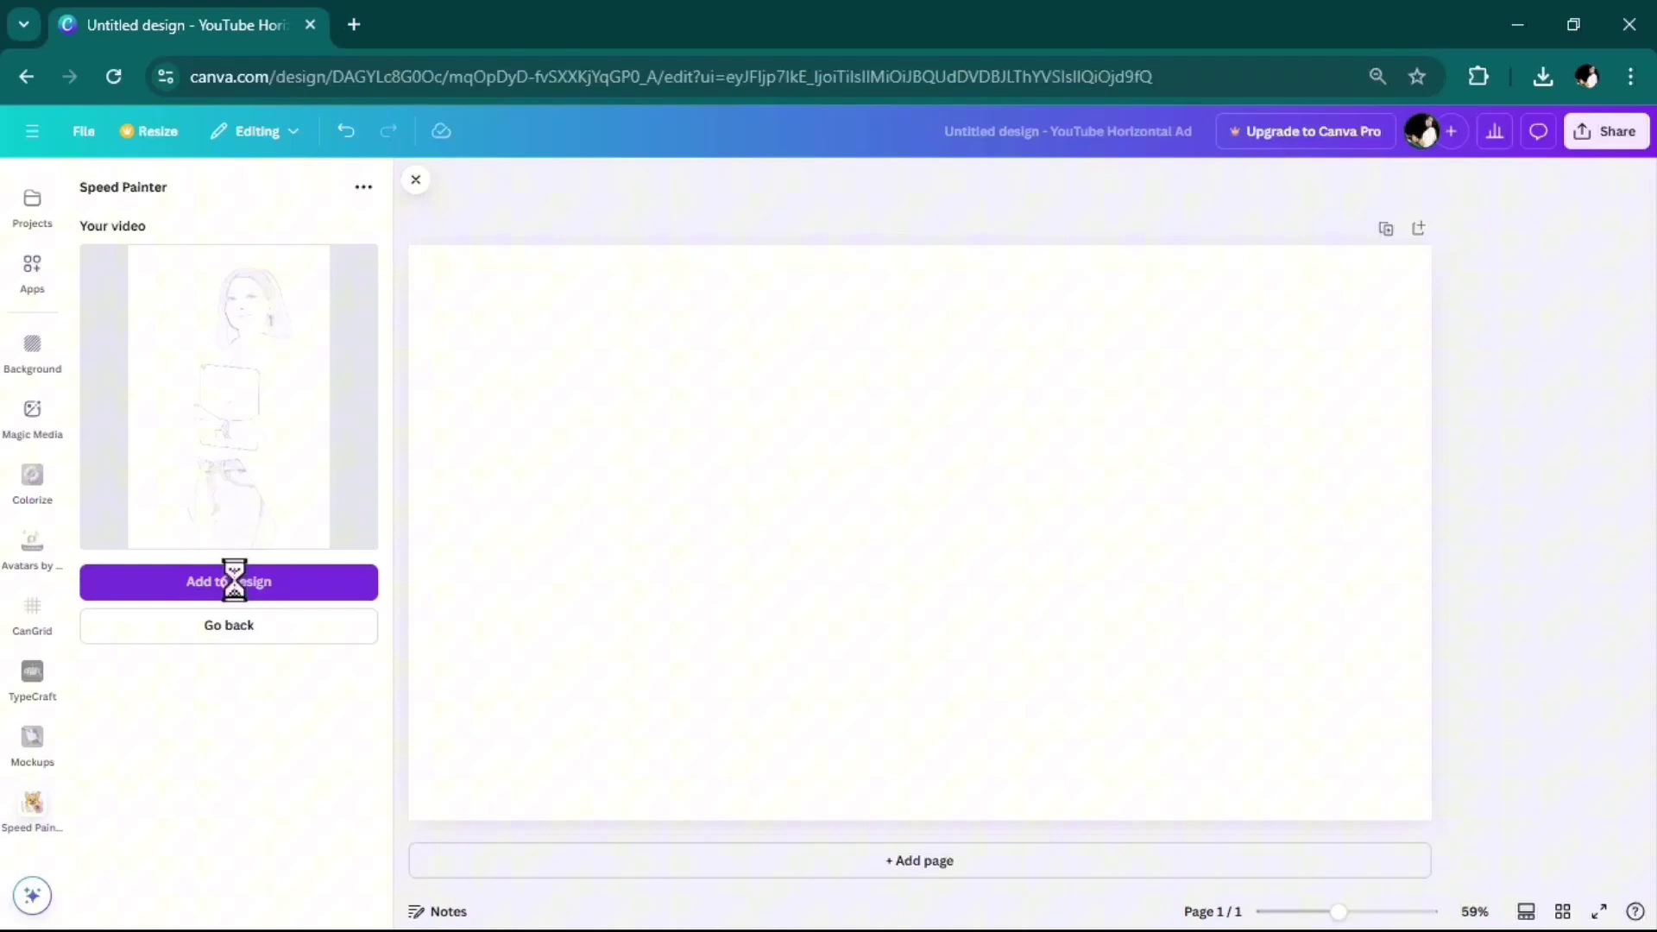
Add the sketch video to the design, enlarge it by its corners, and replay it
{"action": "left_click", "coordinate": [230, 580]}
{"action": "left_click_drag", "start_coordinate": [843, 418], "coordinate": [738, 264]}
{"action": "left_click_drag", "start_coordinate": [998, 650], "coordinate": [1133, 780]}
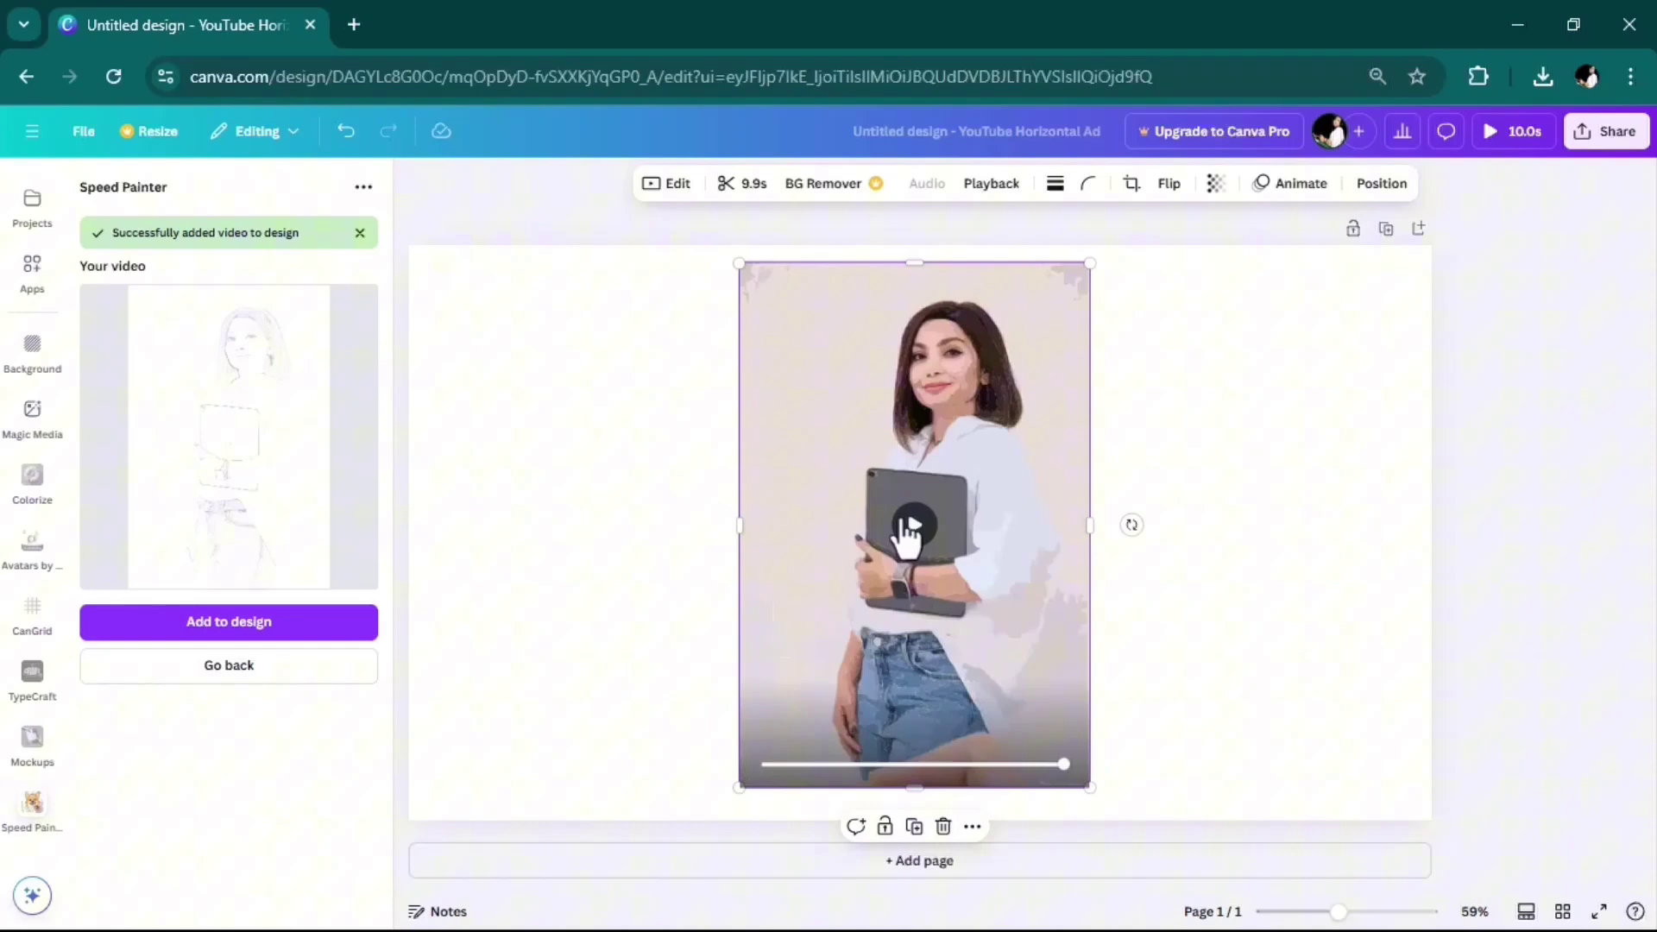
{"action": "left_click", "coordinate": [914, 527]}
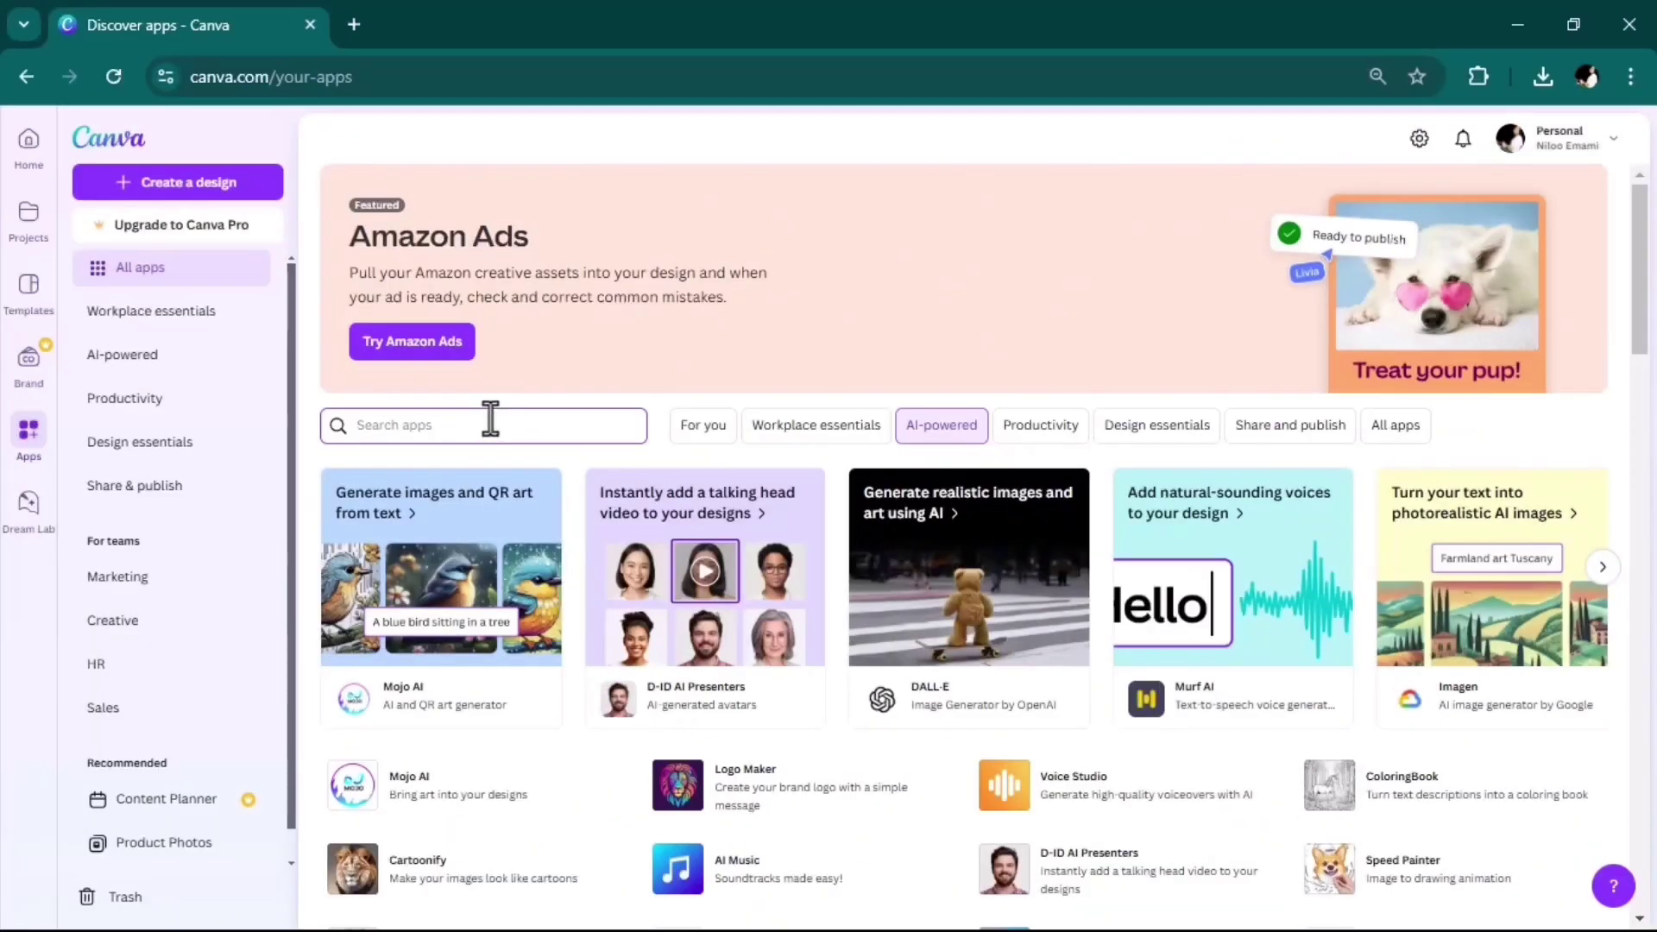
Search apps for 'frame maker', open its card, and start a new YouTube design with it
{"action": "type", "text": "fra"}
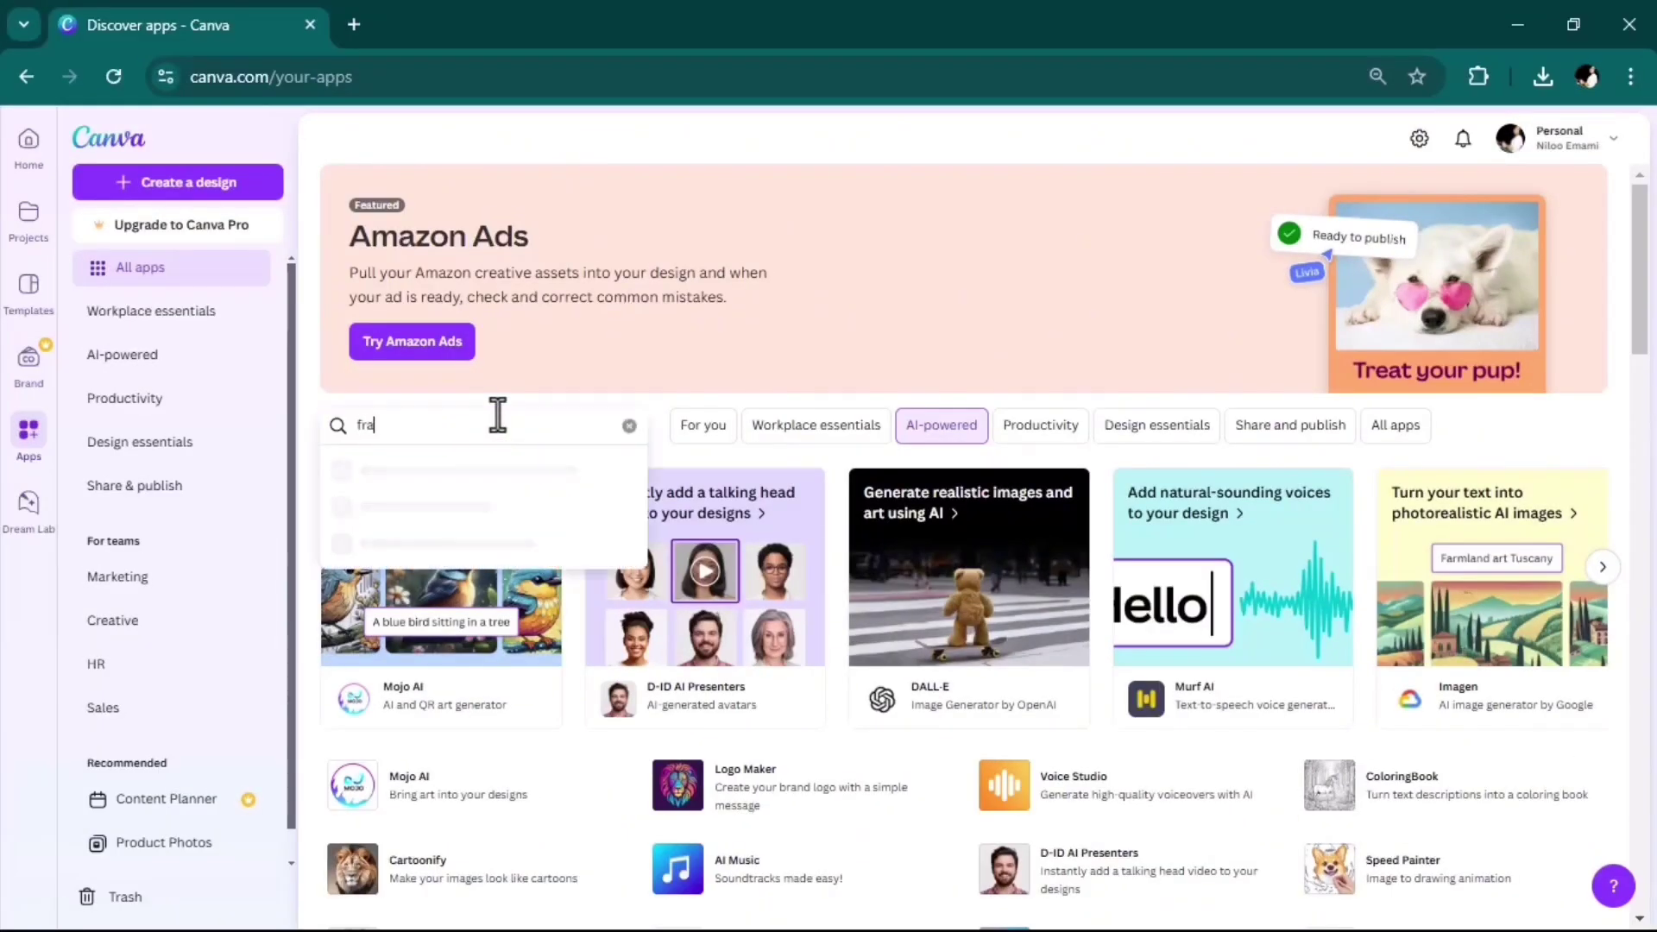
{"action": "type", "text": "memaker"}
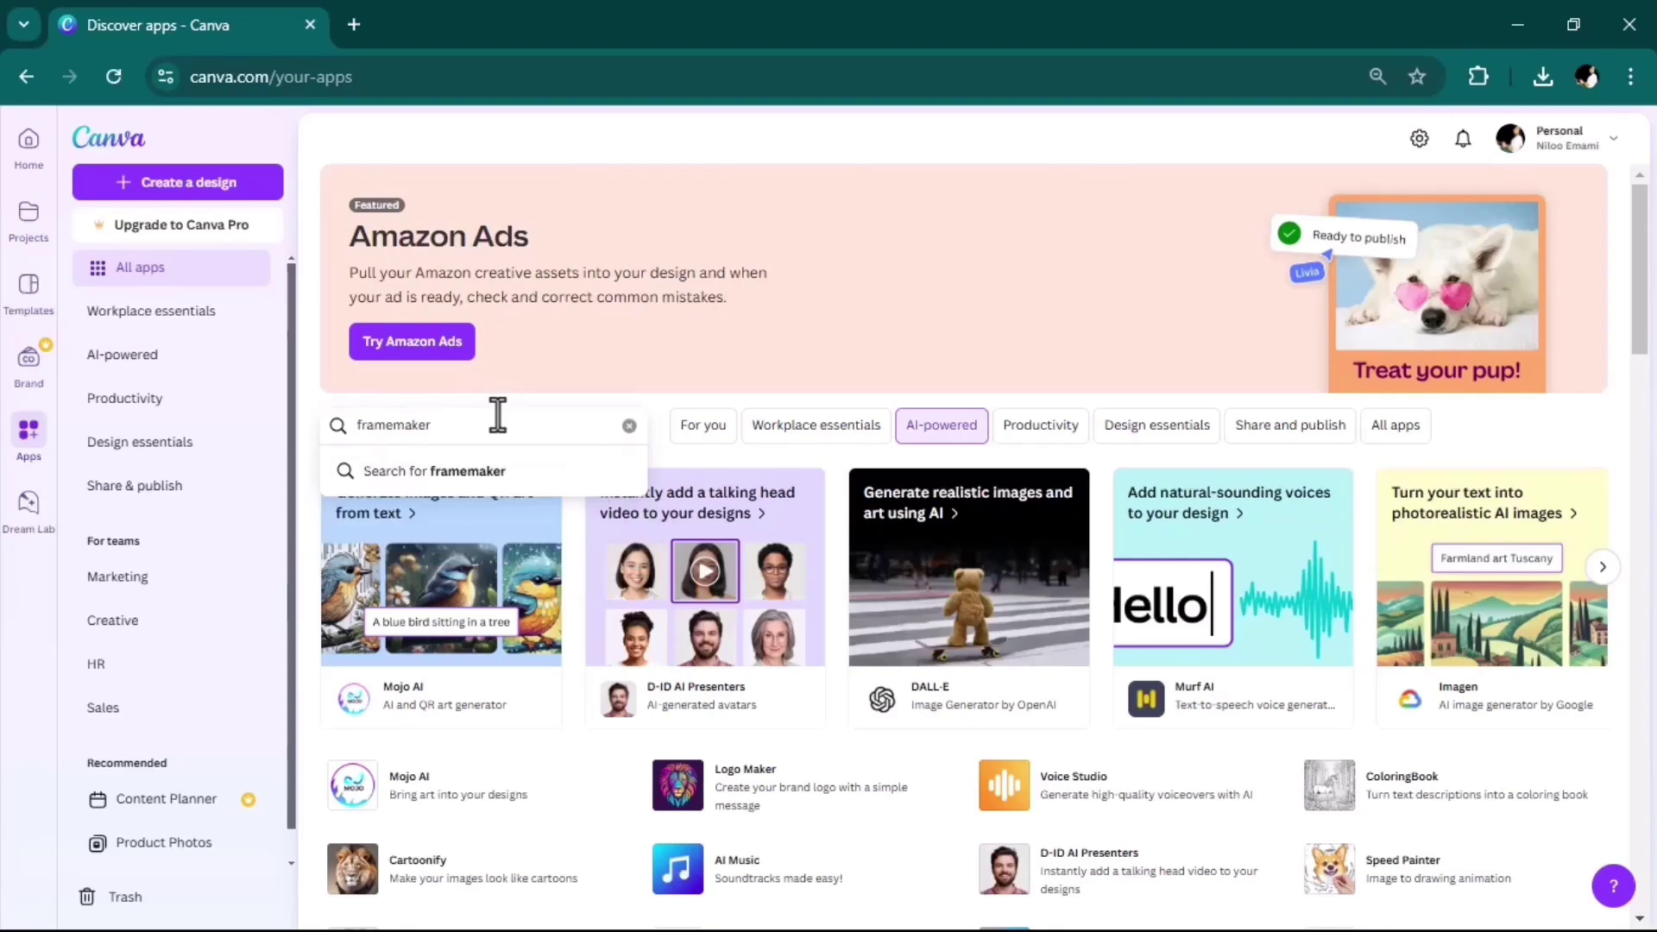
{"action": "left_click", "coordinate": [394, 425]}
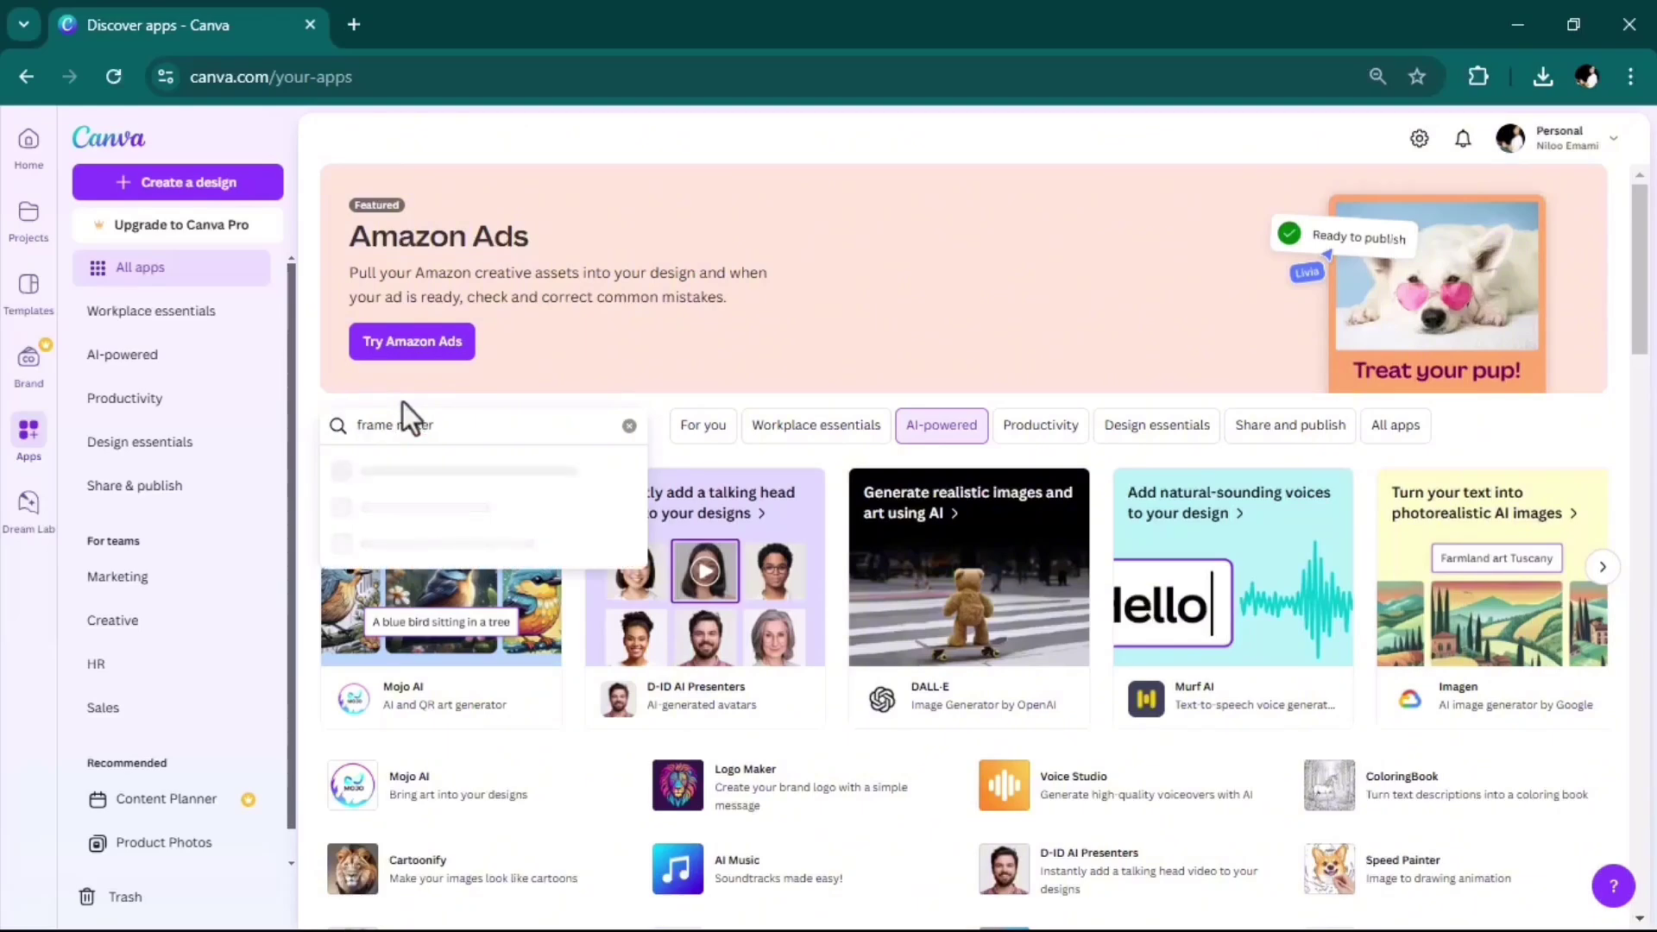
{"action": "left_click", "coordinate": [436, 472]}
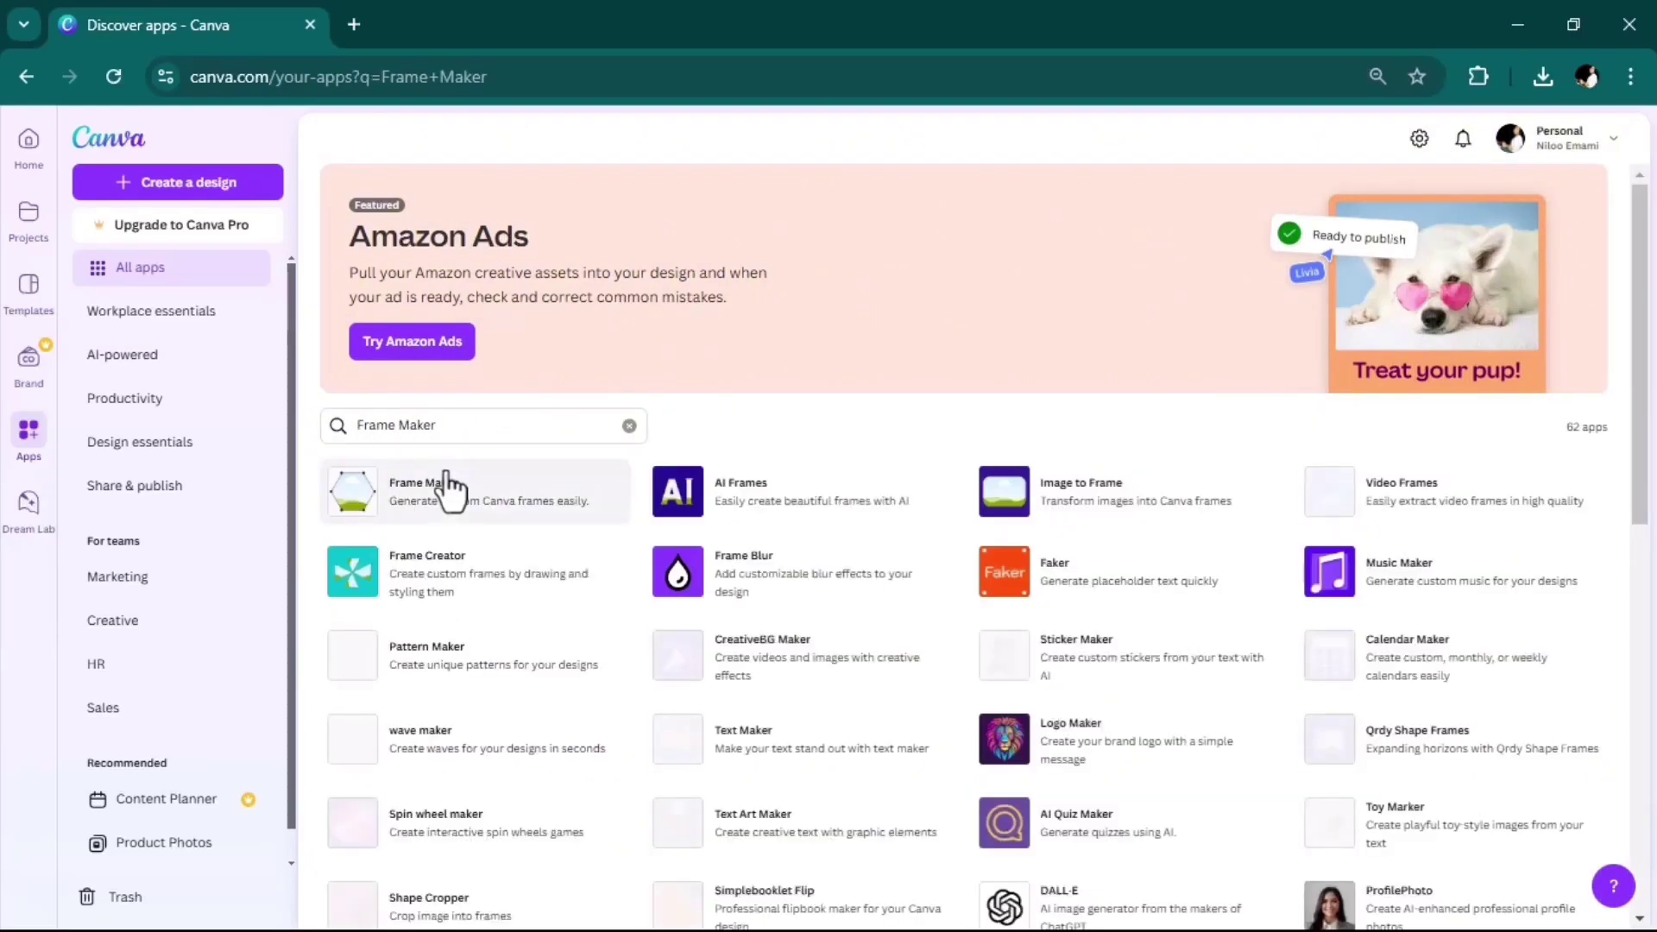
{"action": "left_click", "coordinate": [381, 500]}
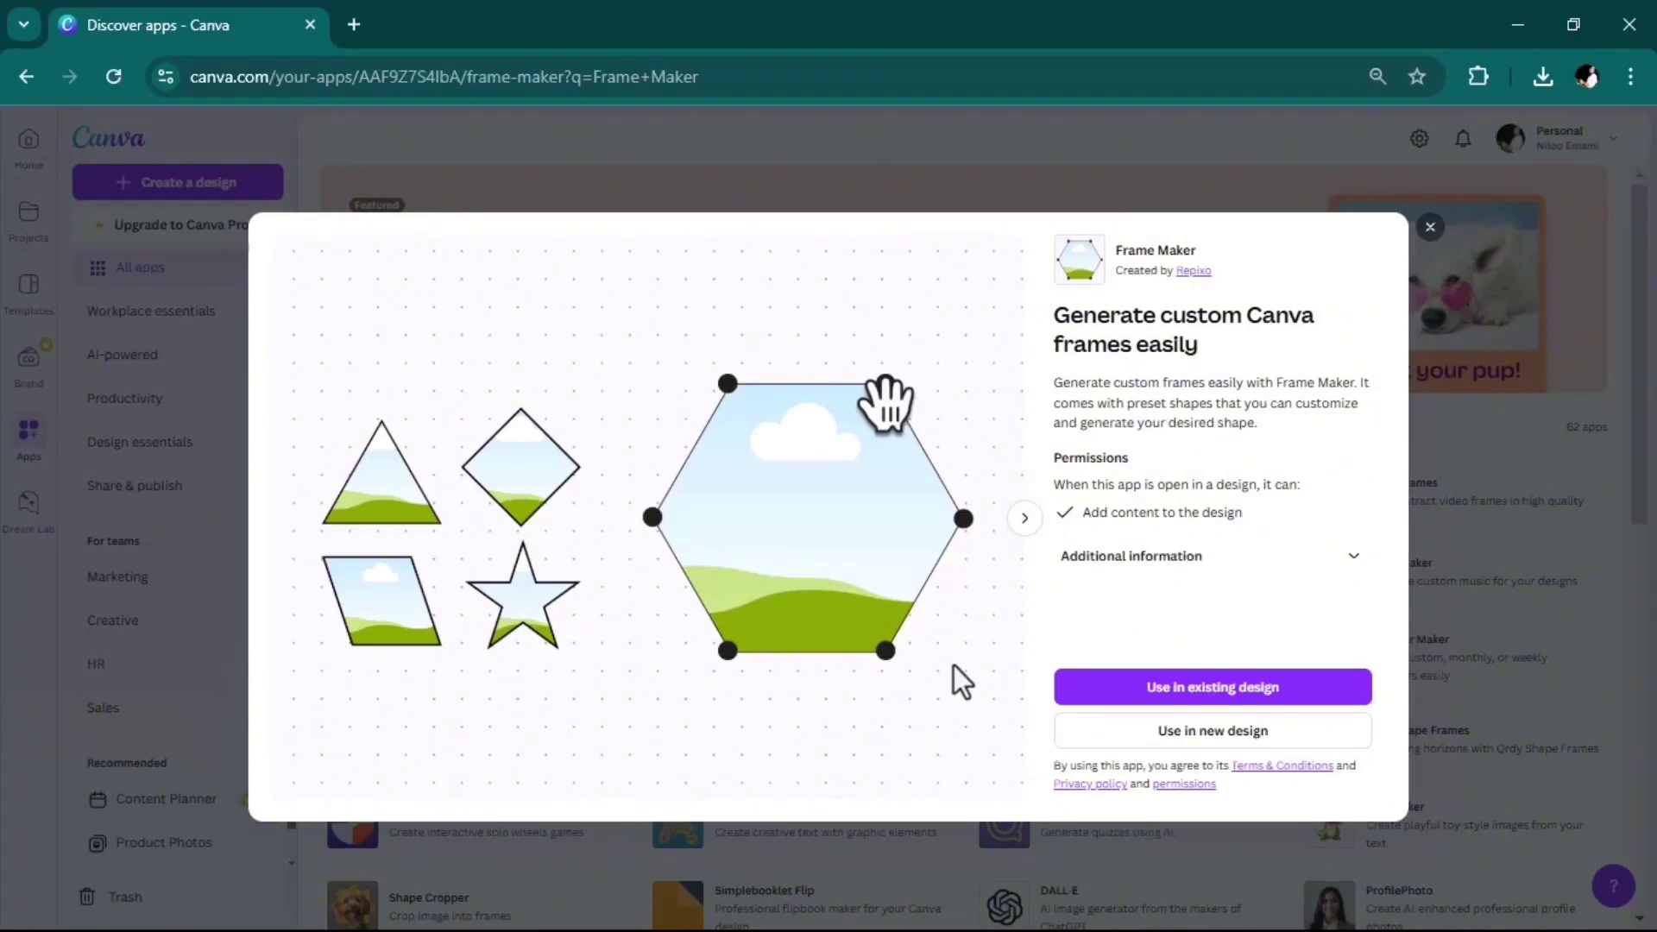
{"action": "left_click", "coordinate": [1215, 734]}
{"action": "type", "text": "you"}
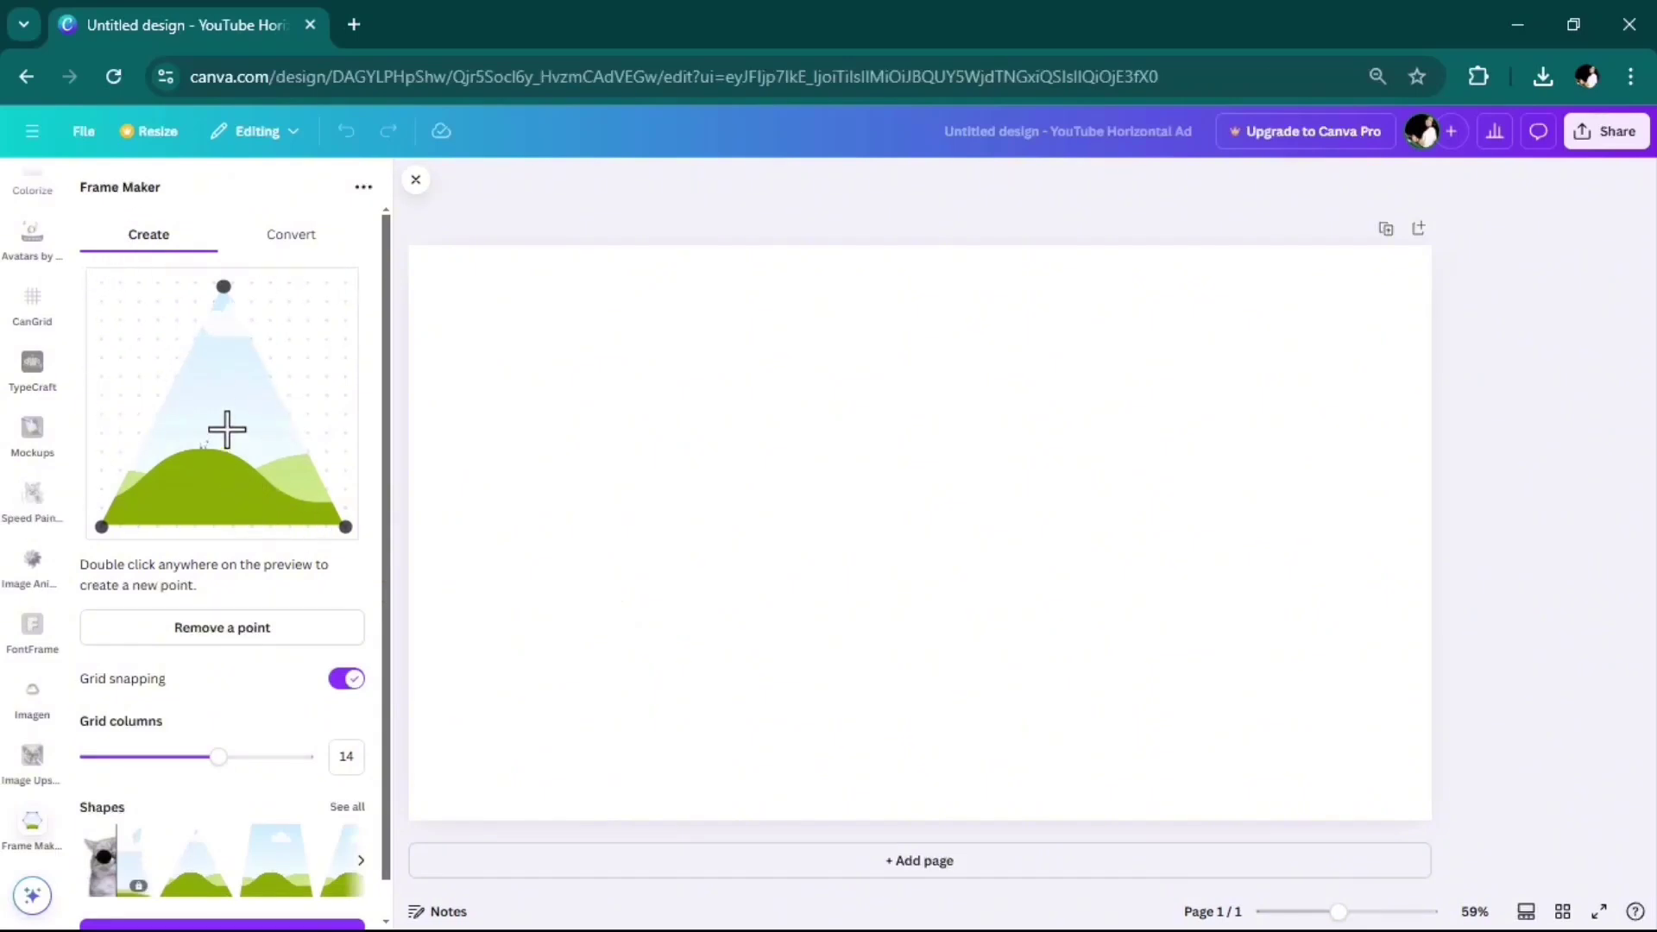
Pick the hexagon from the full Frame Maker shapes list as the starting frame shape
{"action": "scroll", "coordinate": [226, 429], "scroll_direction": "down", "scroll_amount": 1}
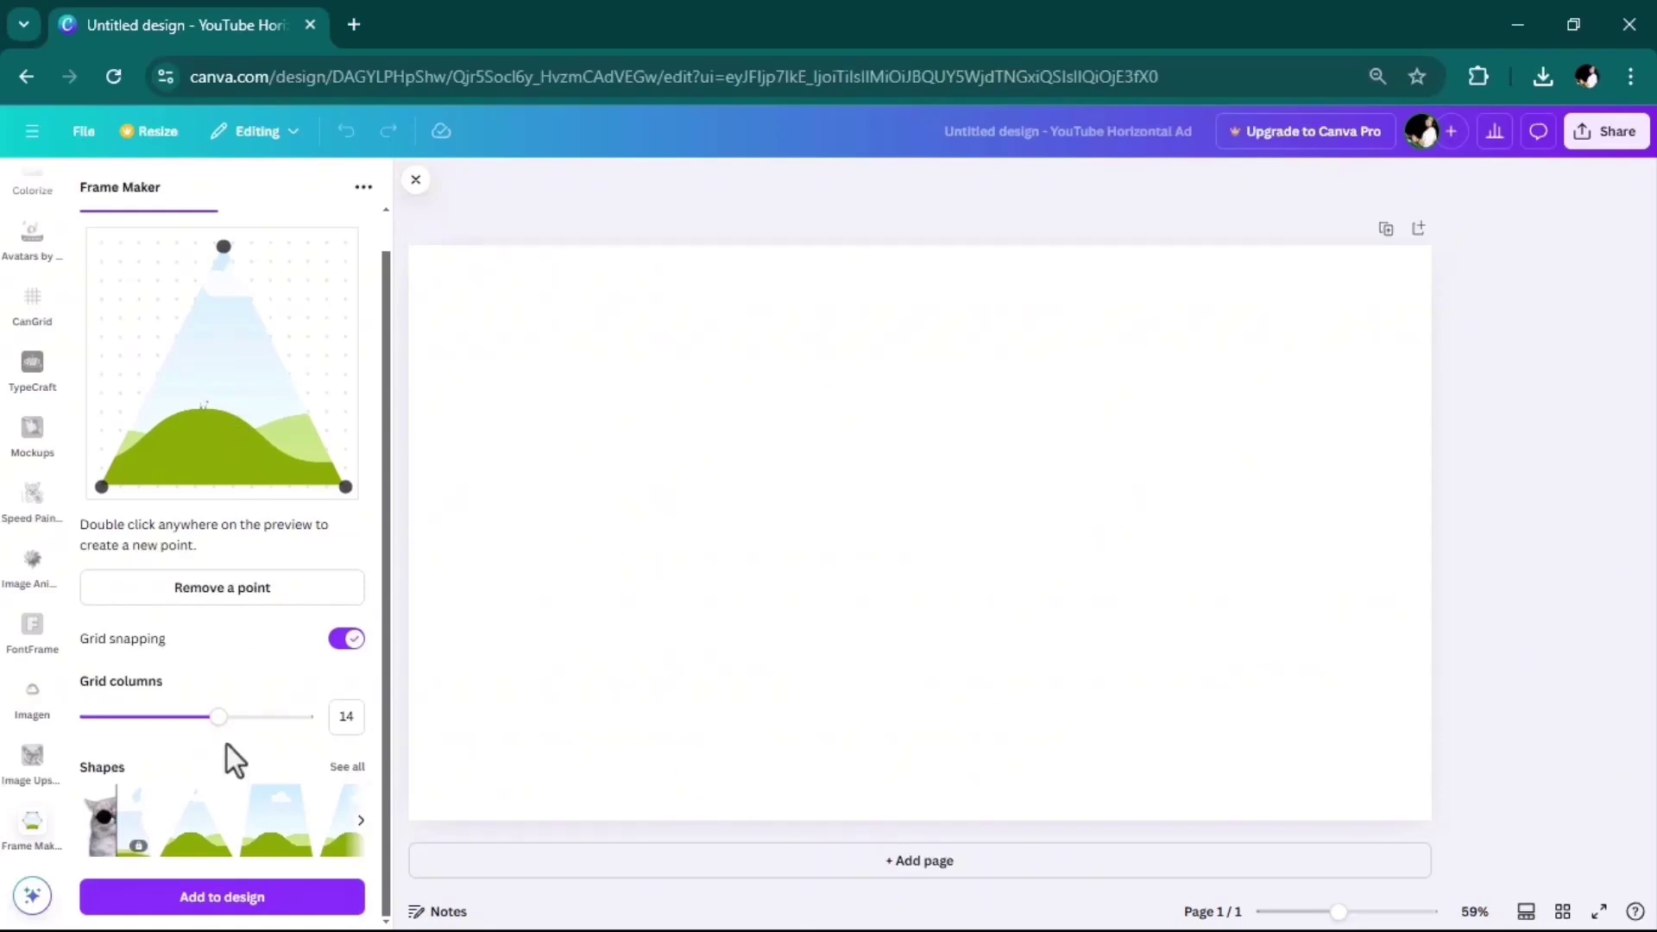
{"action": "left_click", "coordinate": [341, 769]}
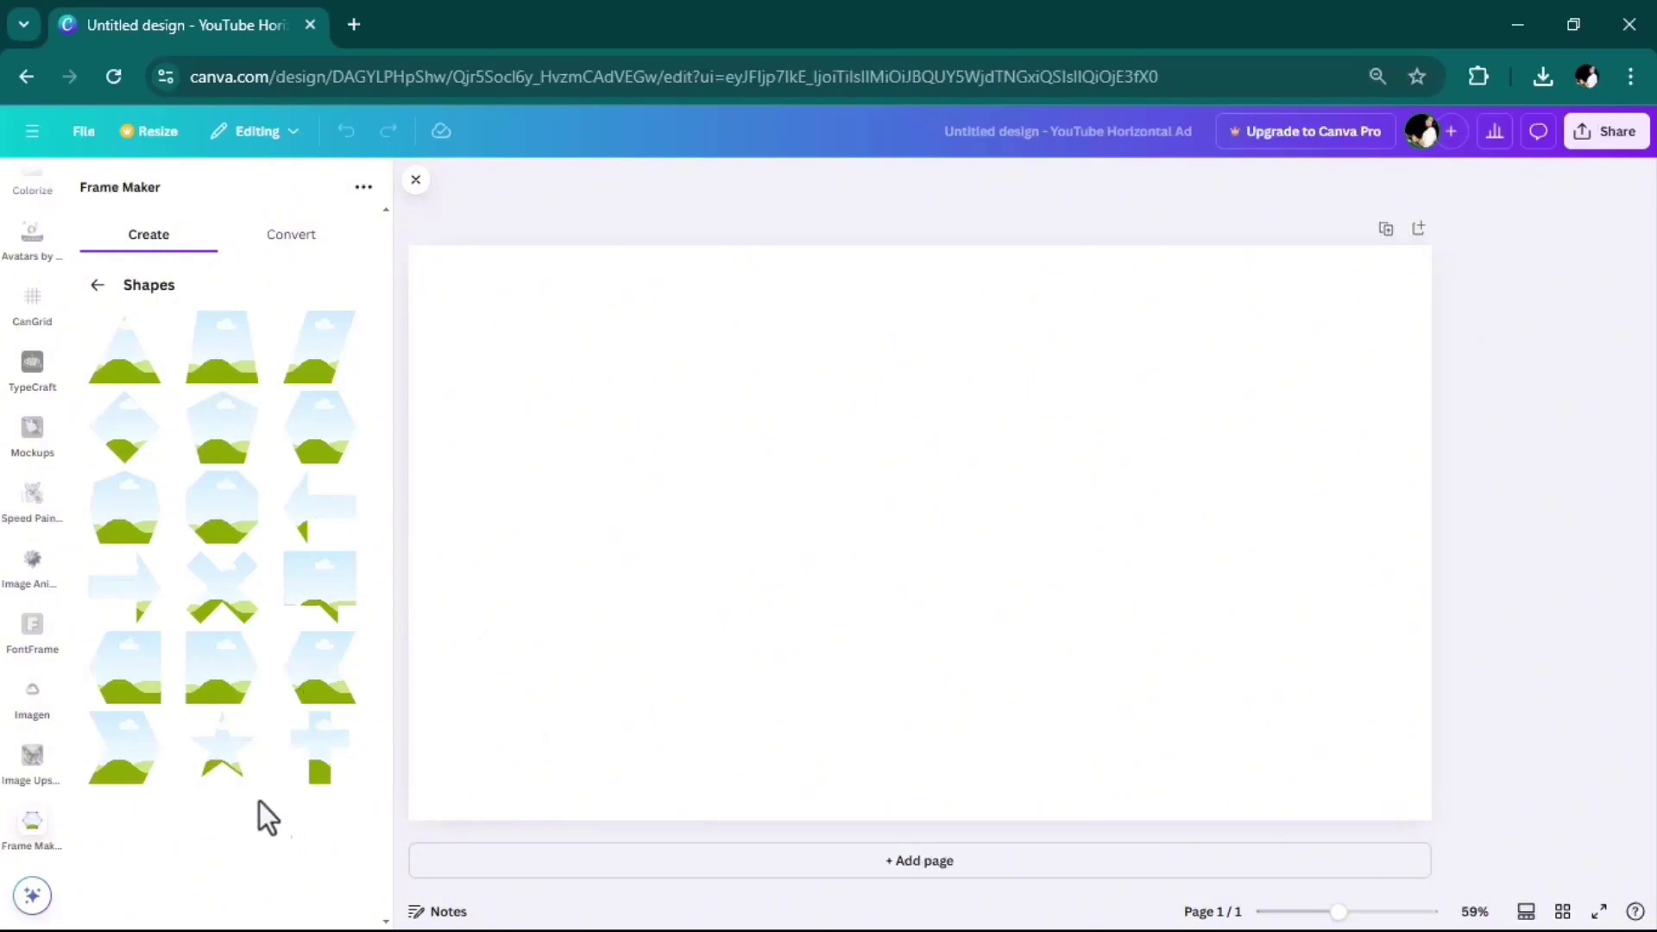
{"action": "left_click", "coordinate": [121, 683]}
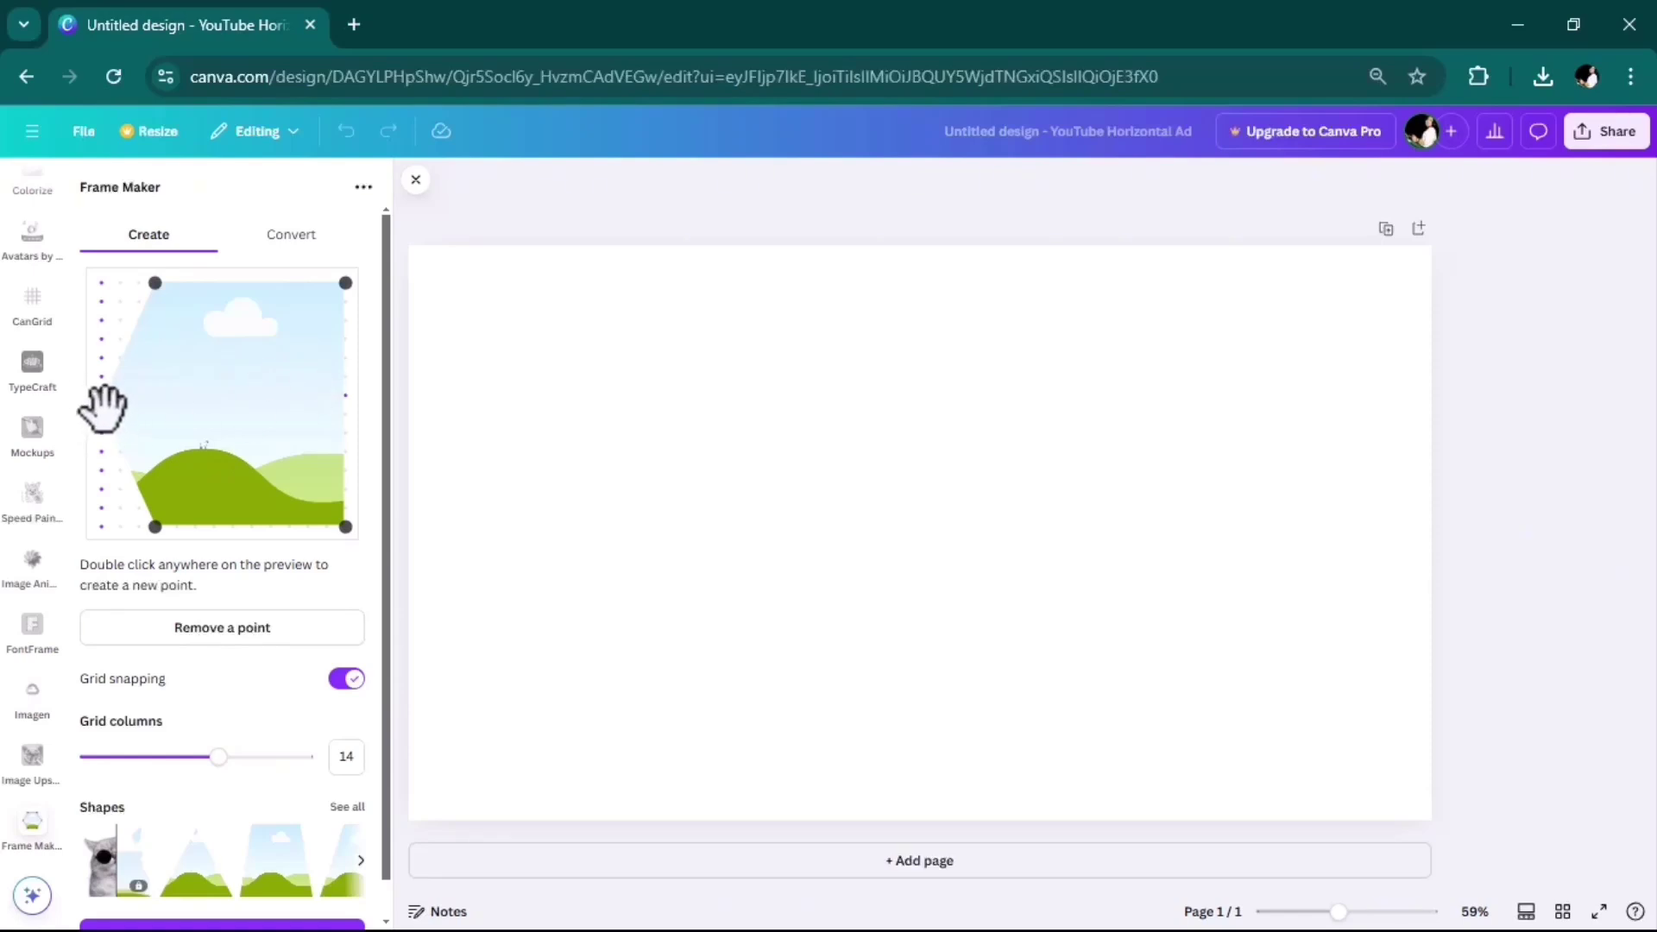
Pull the hexagon's left point inward, then delete the middle point to leave a rectangle
{"action": "left_click_drag", "start_coordinate": [101, 395], "coordinate": [233, 377]}
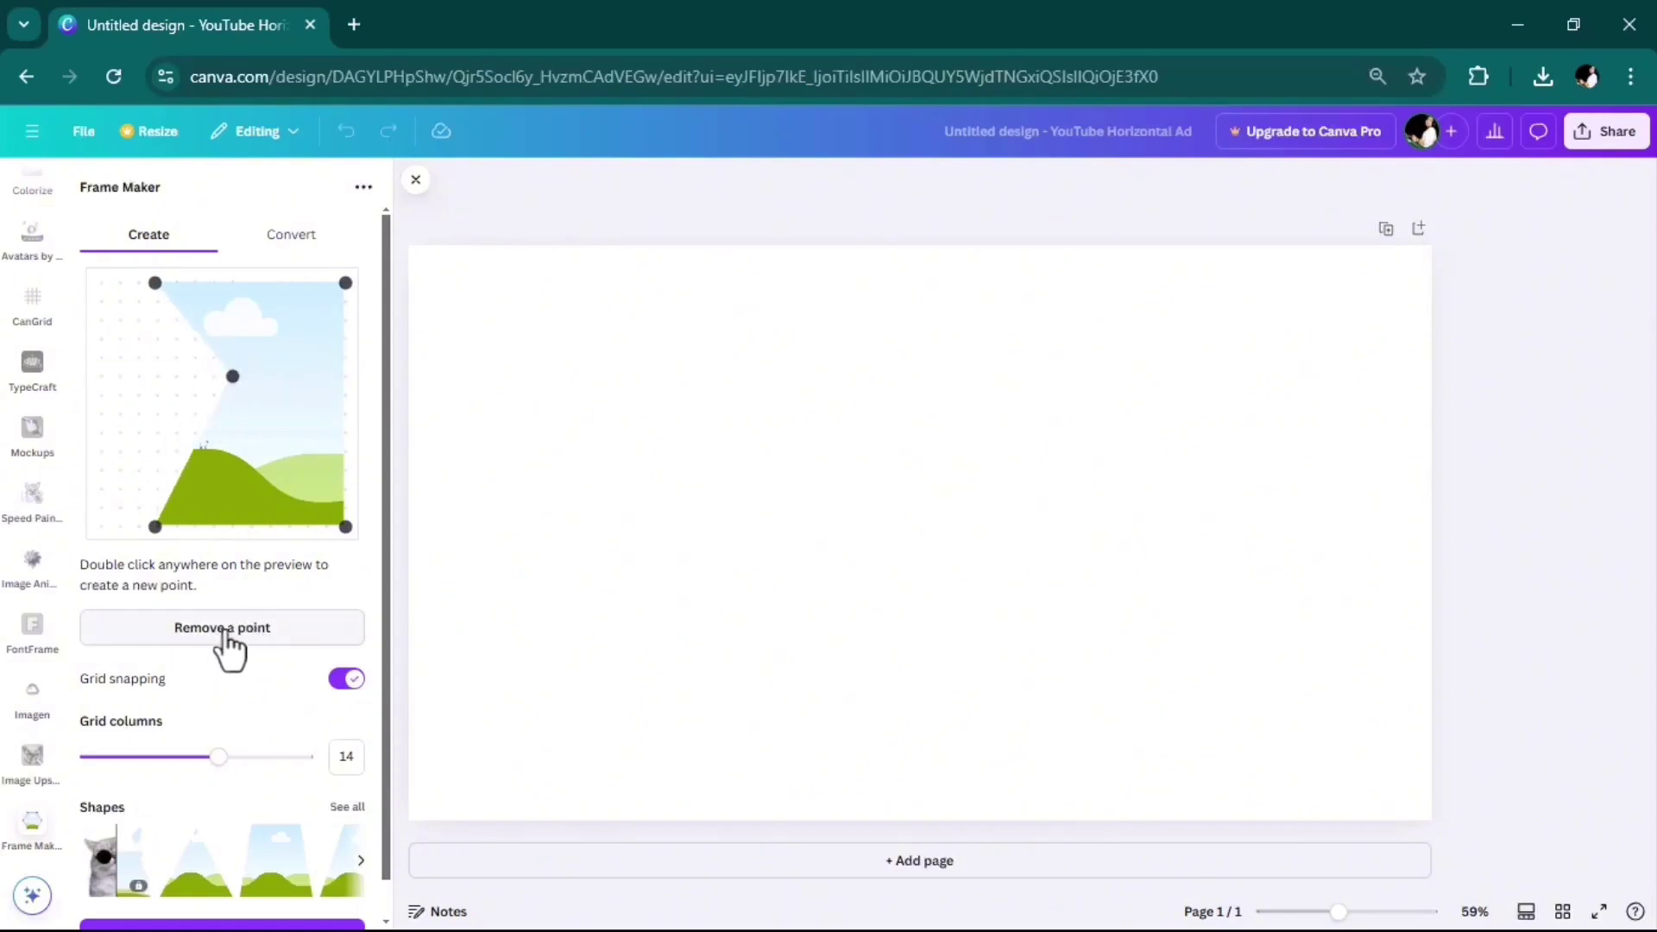
{"action": "left_click", "coordinate": [223, 635]}
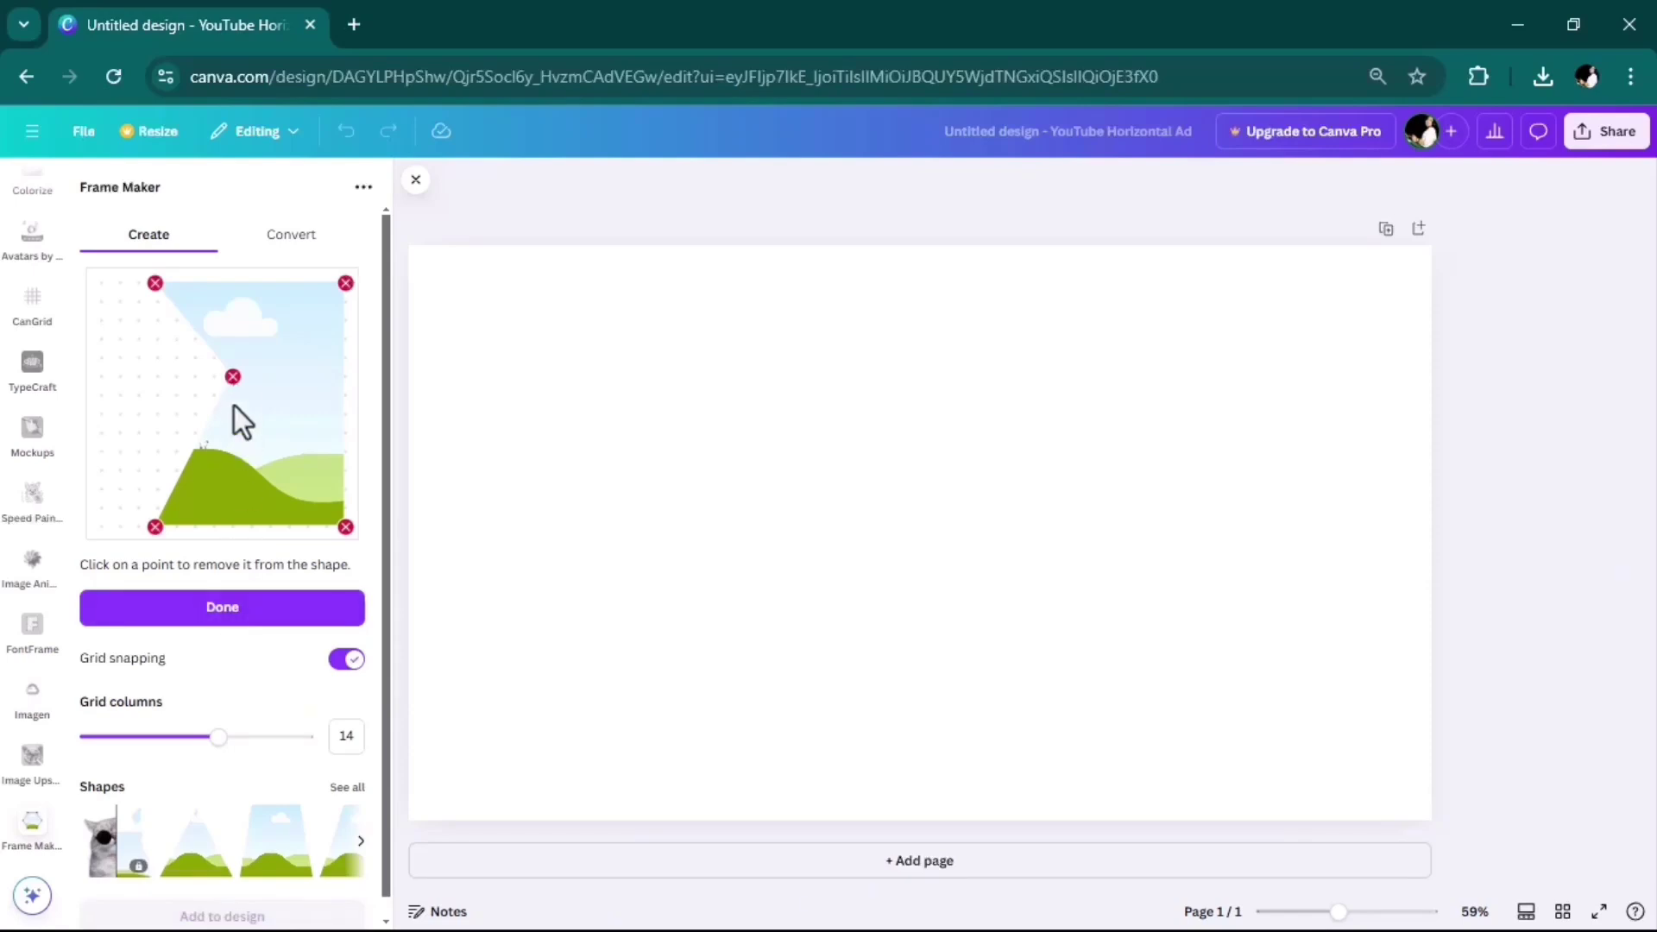
{"action": "left_click", "coordinate": [233, 376]}
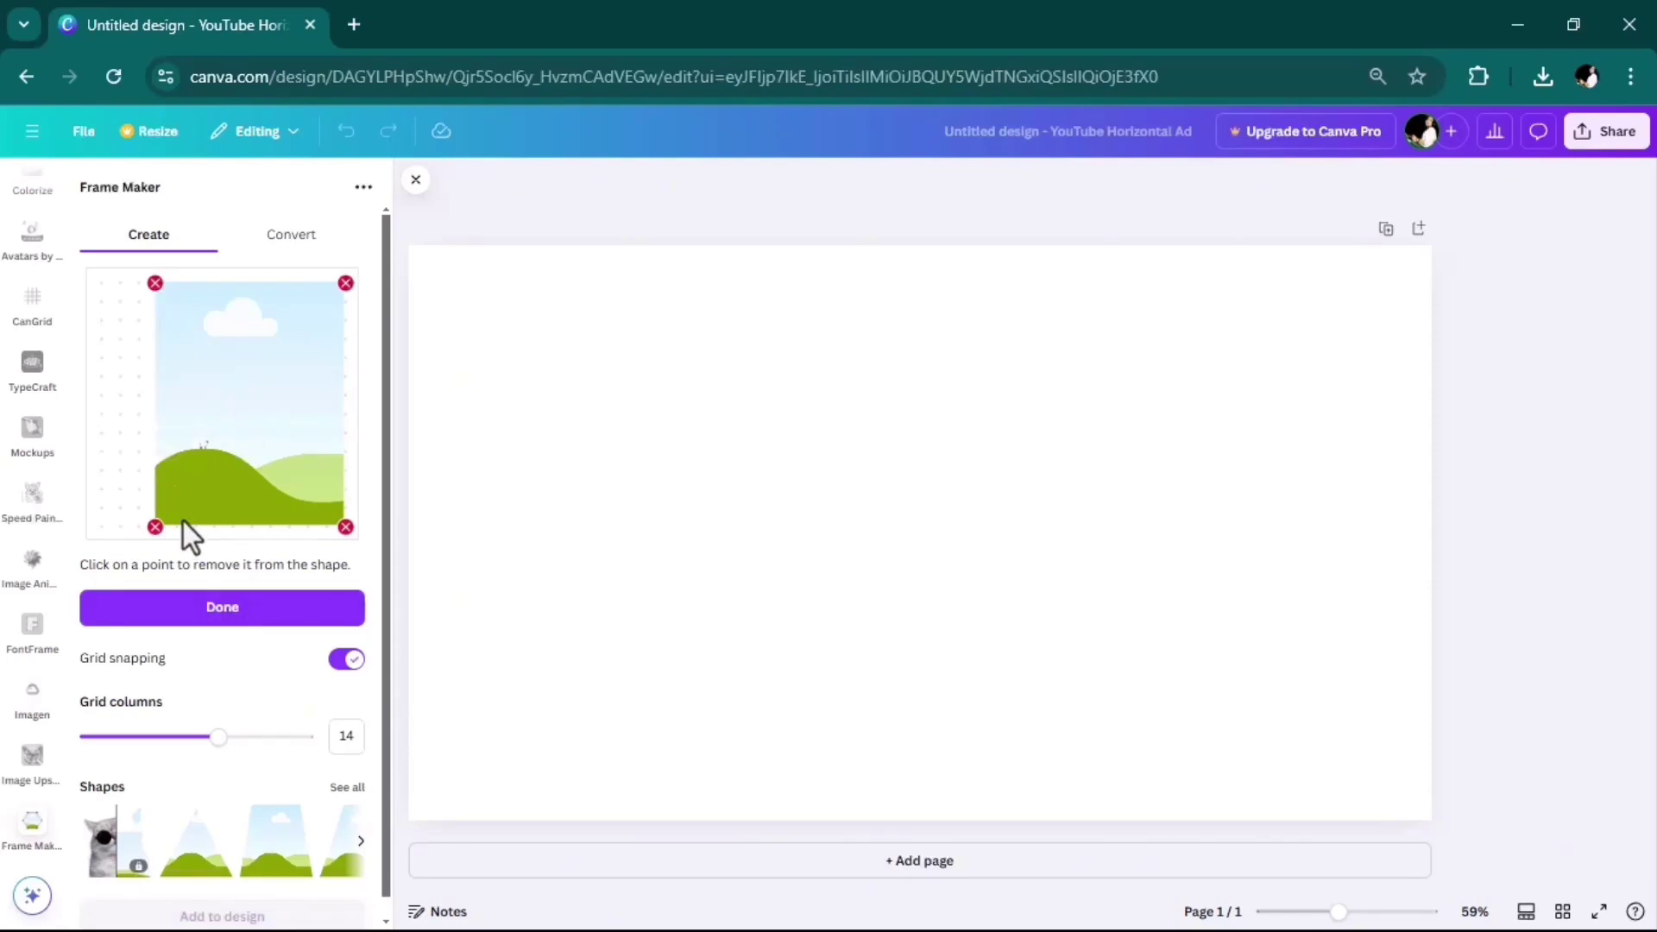
{"action": "left_click", "coordinate": [235, 590]}
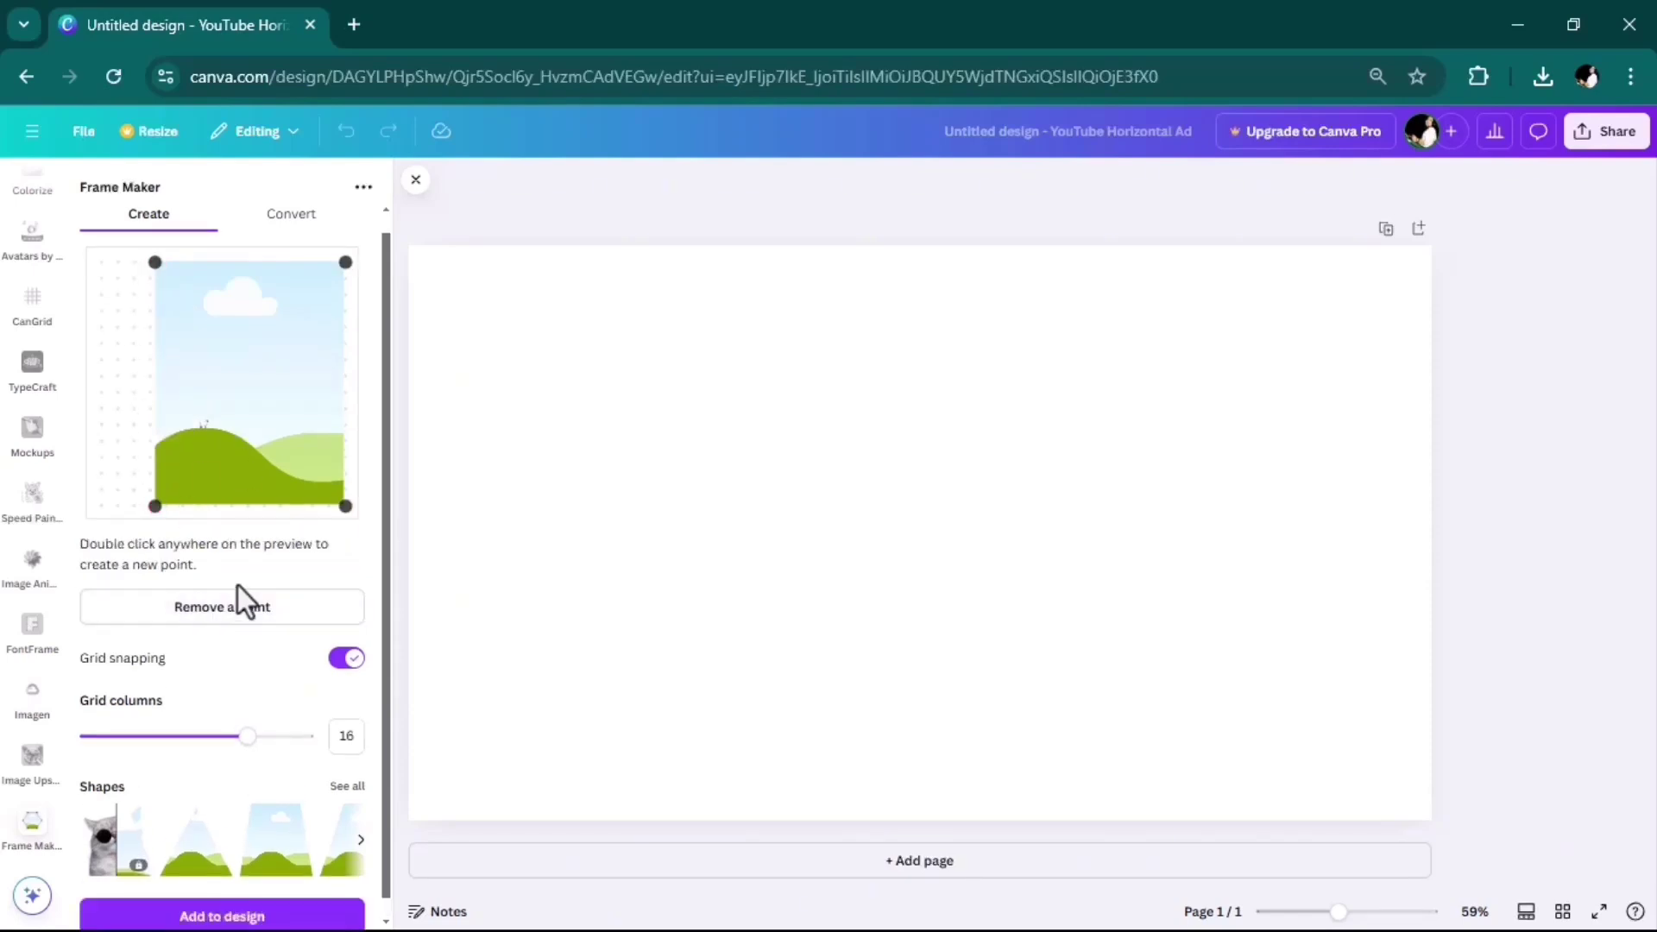
Add left-edge and bottom points and drag them into a zigzag left side and cut-away bottom-right corner
{"action": "double_click", "coordinate": [131, 391]}
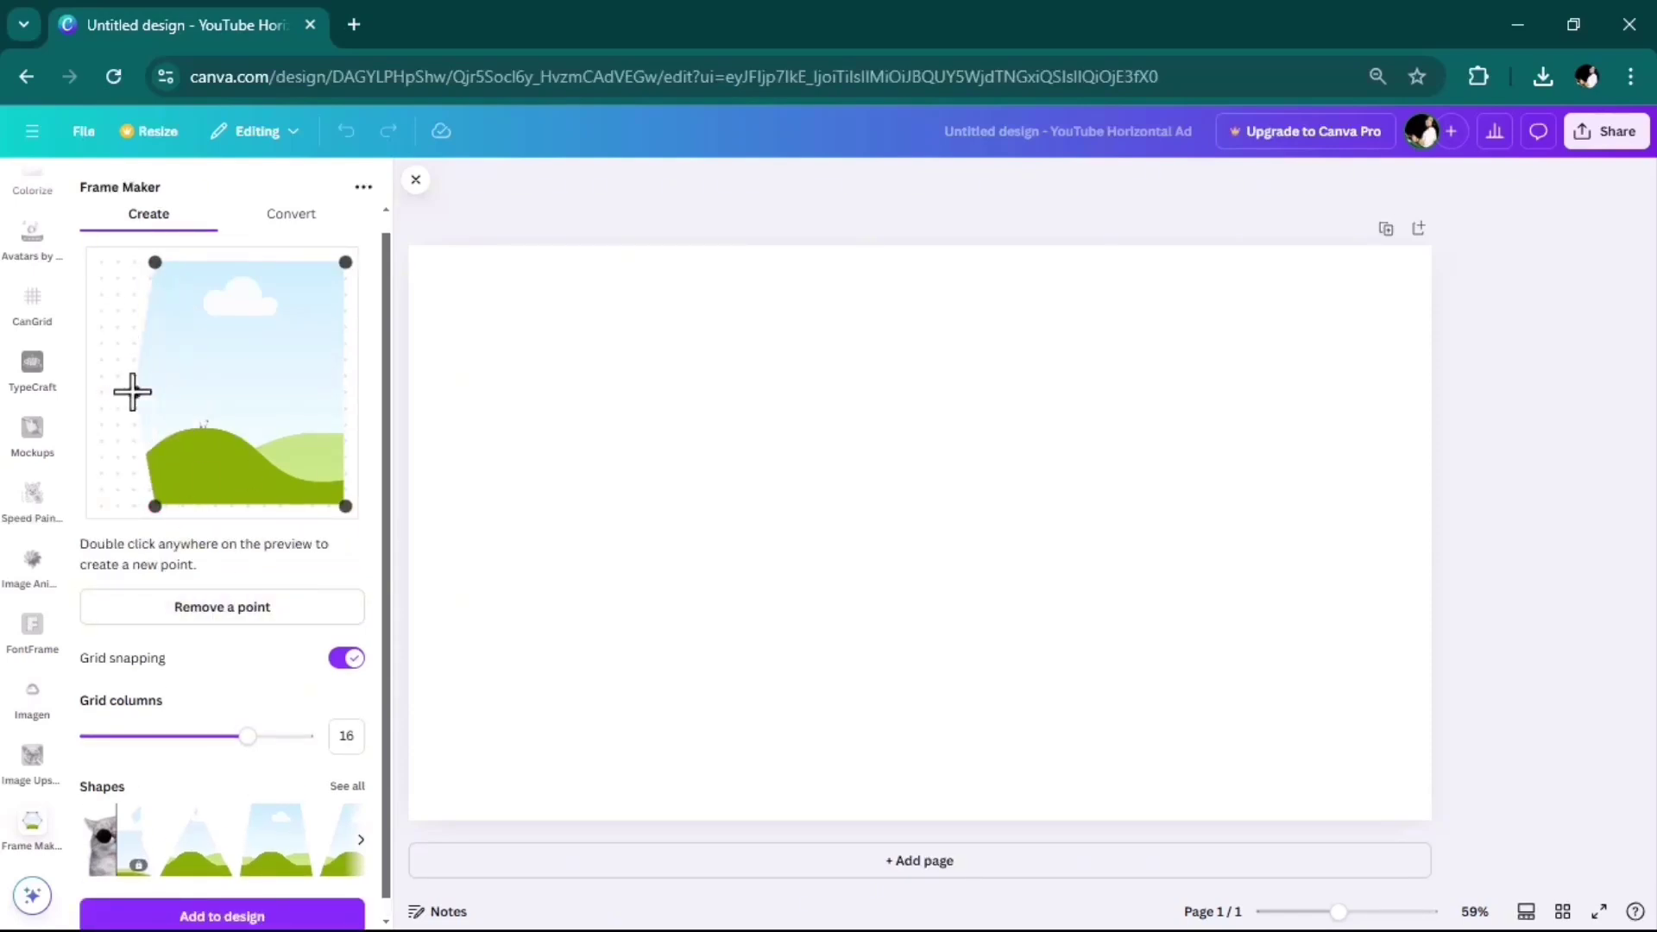
{"action": "double_click", "coordinate": [118, 312]}
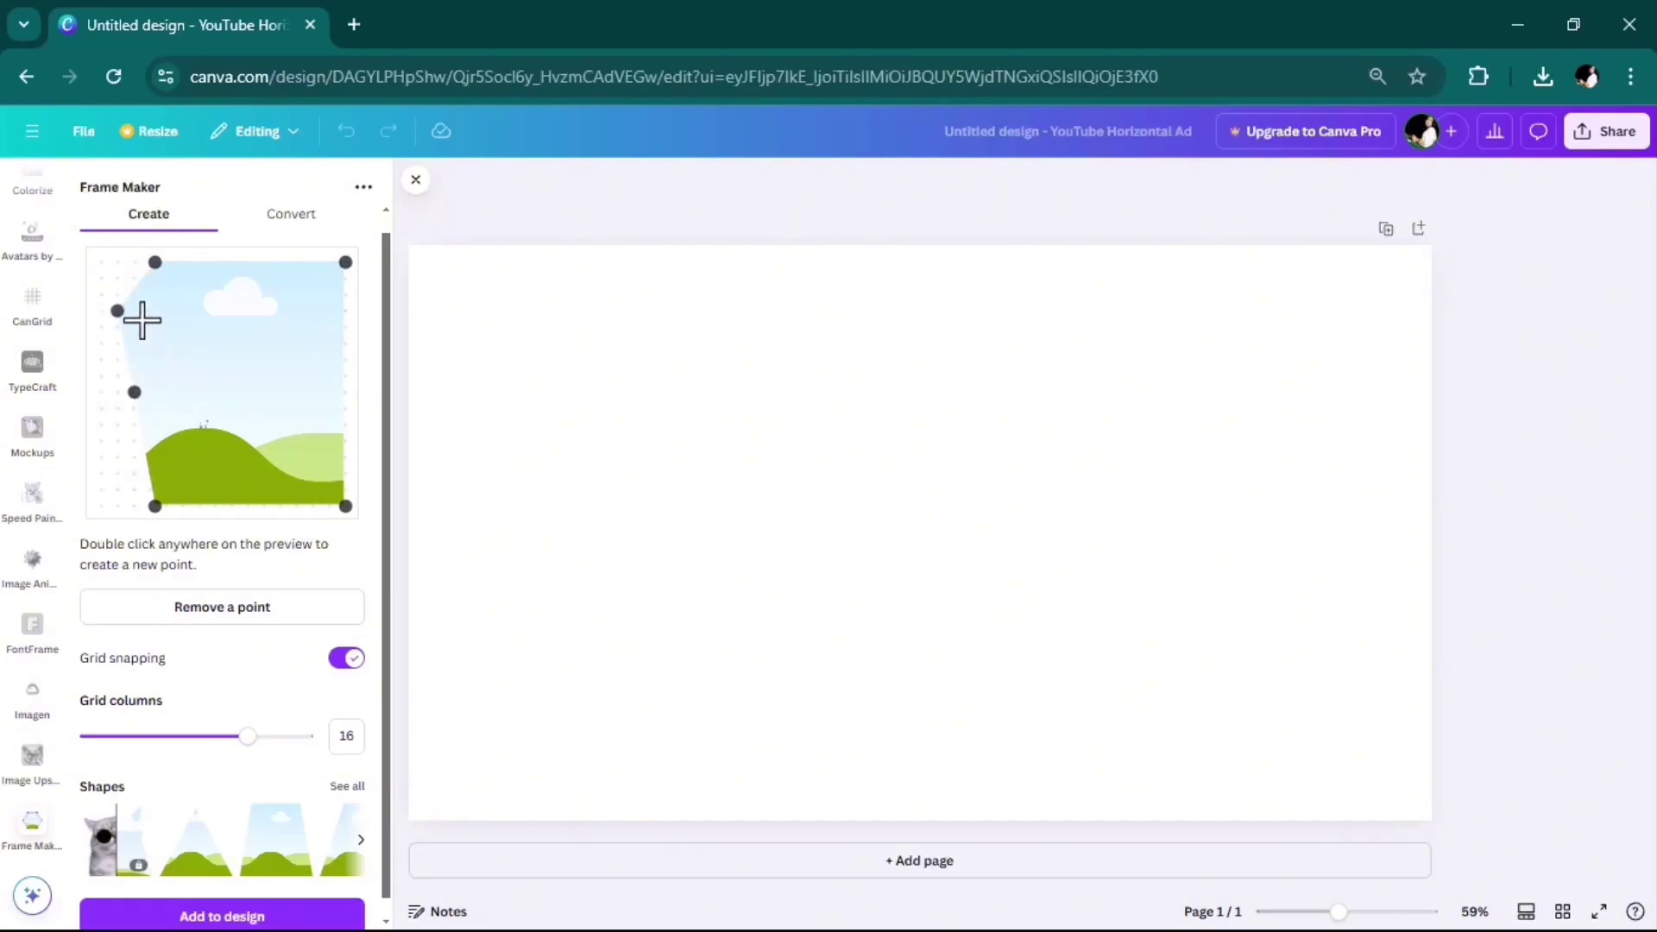
{"action": "double_click", "coordinate": [100, 473]}
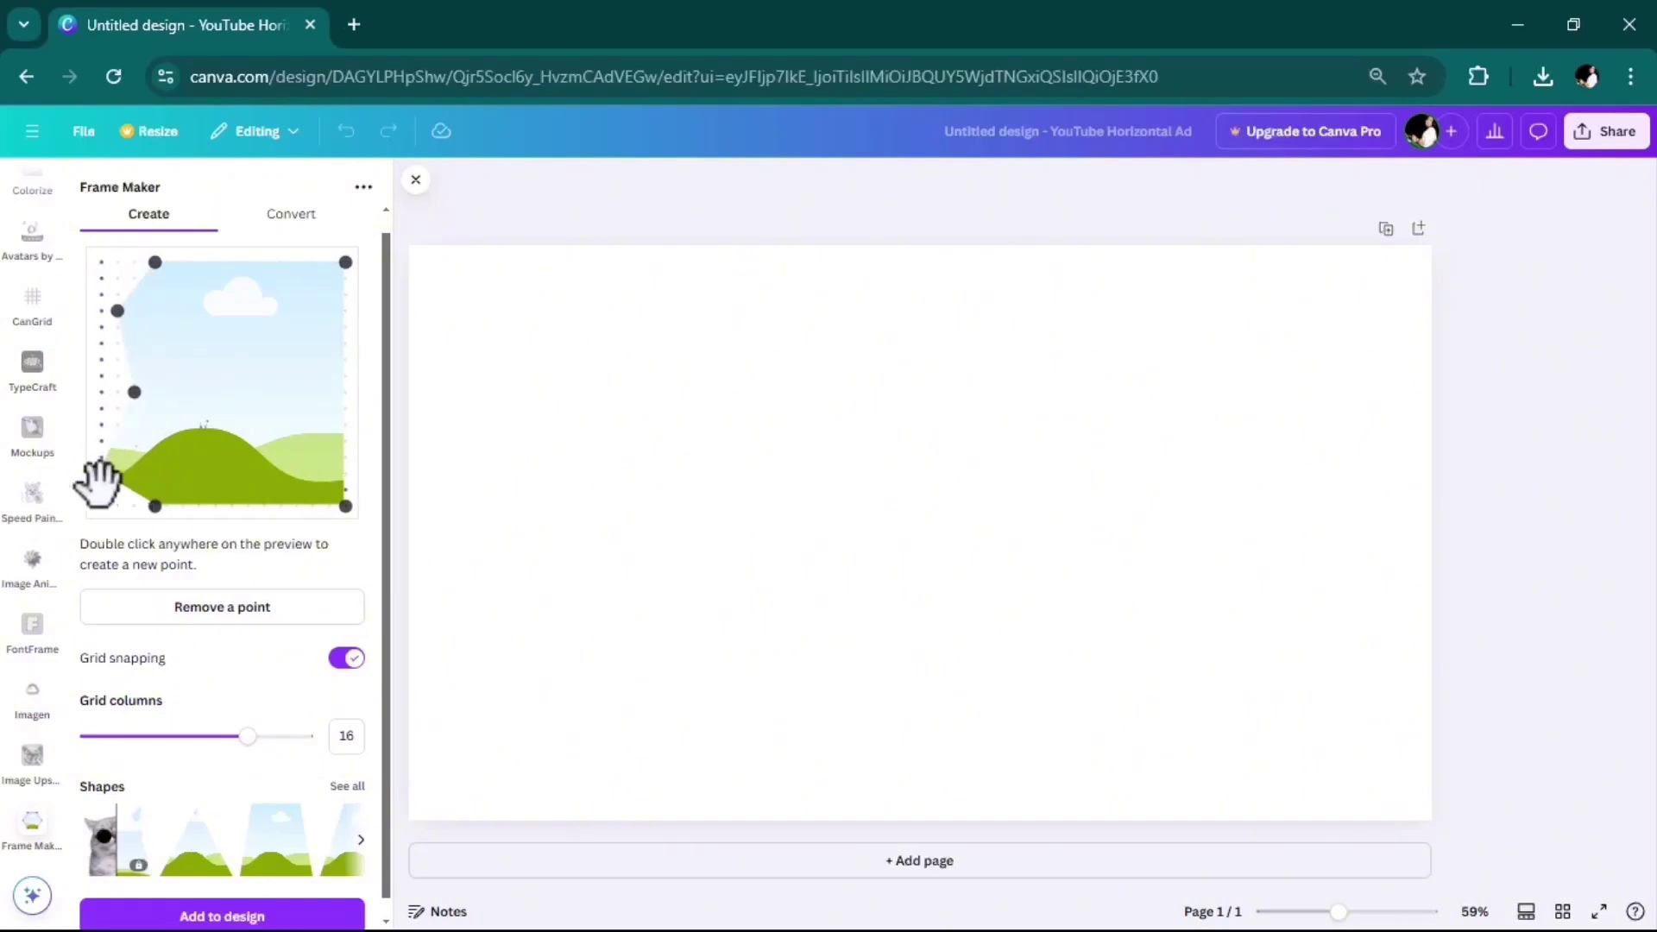
{"action": "mouse_move", "coordinate": [133, 392]}
{"action": "left_mouse_down"}
{"action": "mouse_move", "coordinate": [247, 392]}
{"action": "mouse_move", "coordinate": [263, 374]}
{"action": "mouse_move", "coordinate": [230, 311]}
{"action": "mouse_move", "coordinate": [199, 295]}
{"action": "mouse_move", "coordinate": [216, 278]}
{"action": "mouse_move", "coordinate": [266, 329]}
{"action": "mouse_move", "coordinate": [241, 337]}
{"action": "mouse_move", "coordinate": [216, 298]}
{"action": "mouse_move", "coordinate": [101, 359]}
{"action": "mouse_move", "coordinate": [166, 388]}
{"action": "mouse_move", "coordinate": [150, 376]}
{"action": "left_mouse_up"}
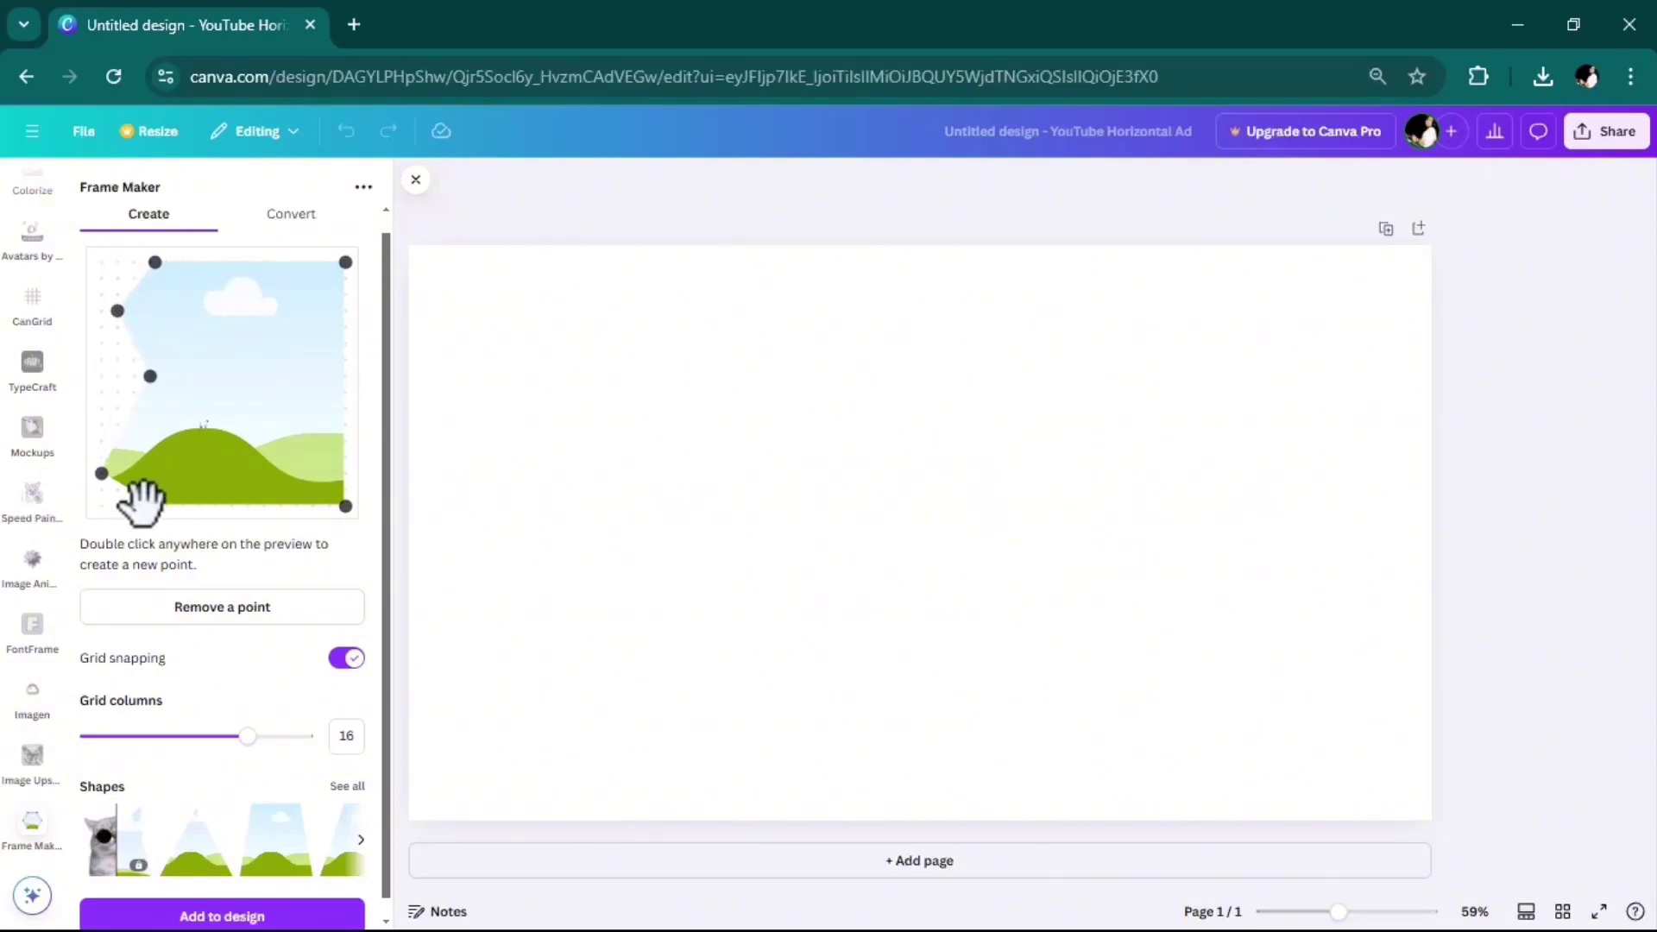
{"action": "double_click", "coordinate": [215, 489]}
{"action": "left_click_drag", "start_coordinate": [215, 489], "coordinate": [231, 473]}
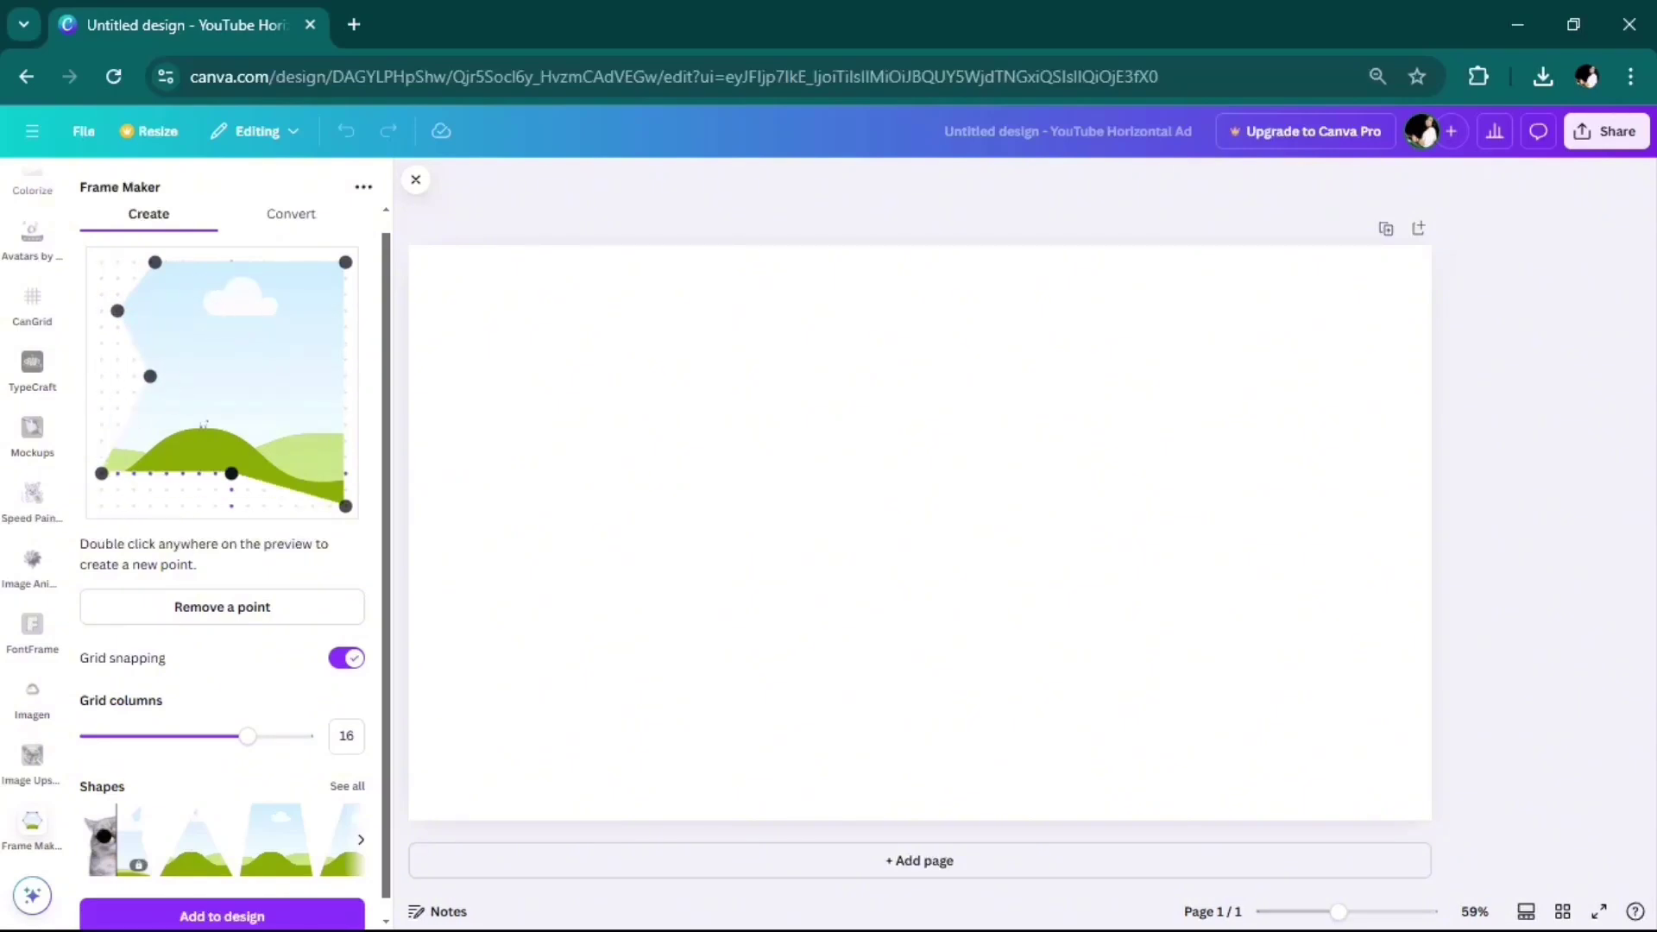
{"action": "left_click_drag", "start_coordinate": [345, 506], "coordinate": [313, 392]}
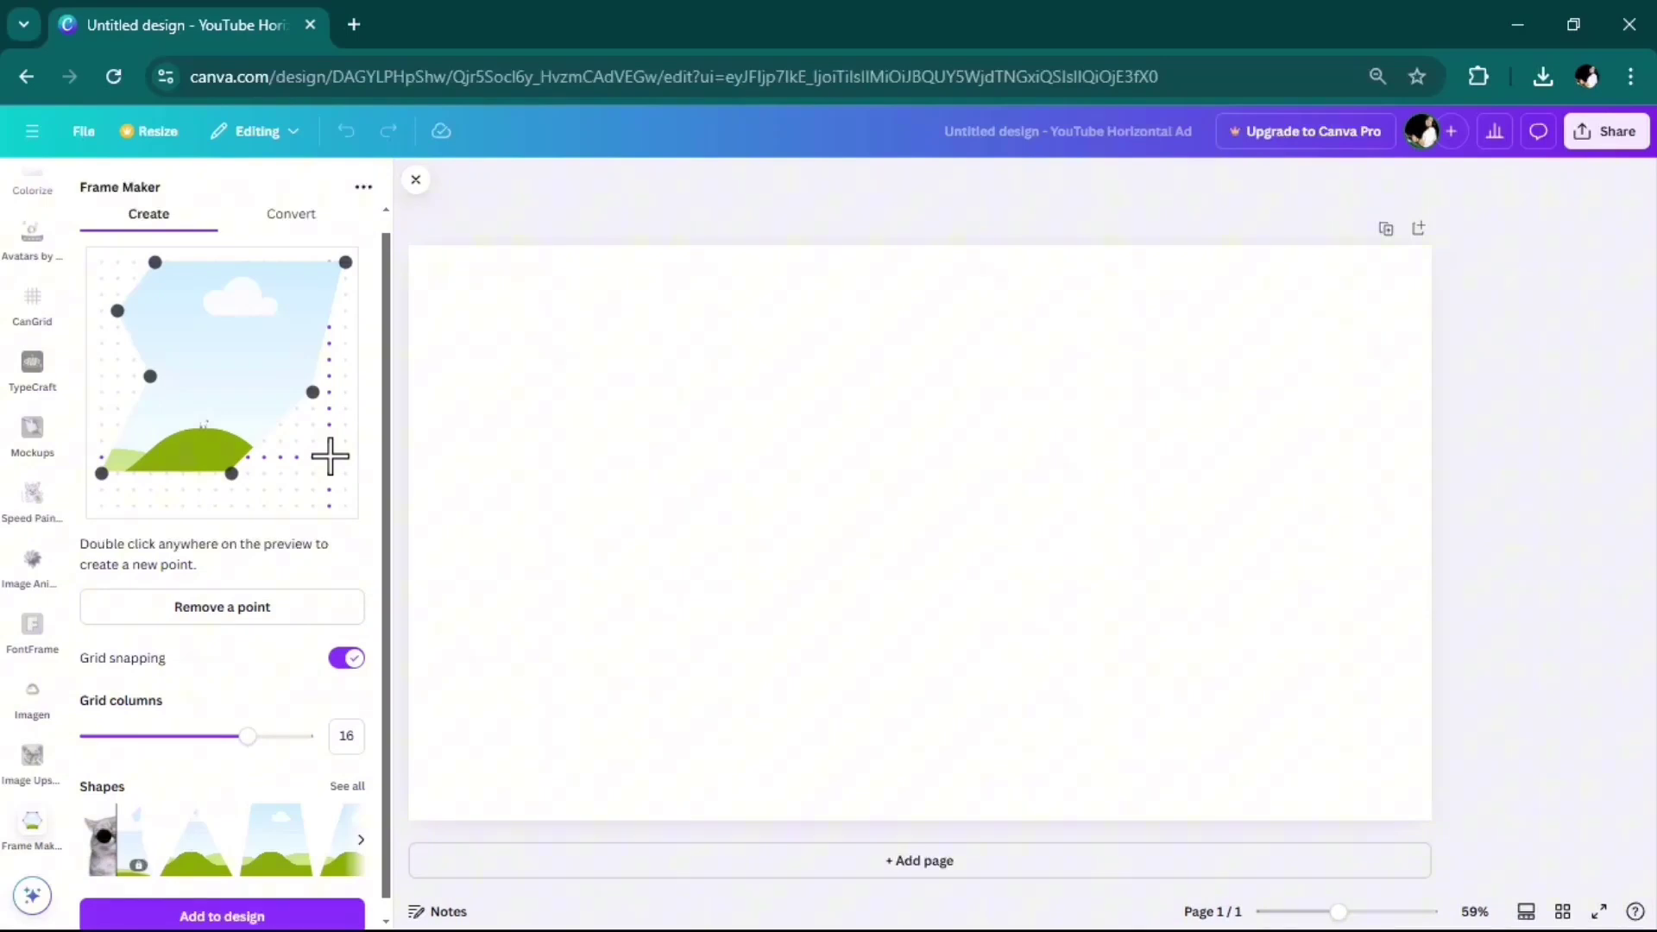
{"action": "scroll", "coordinate": [276, 416], "scroll_direction": "down", "scroll_amount": 1}
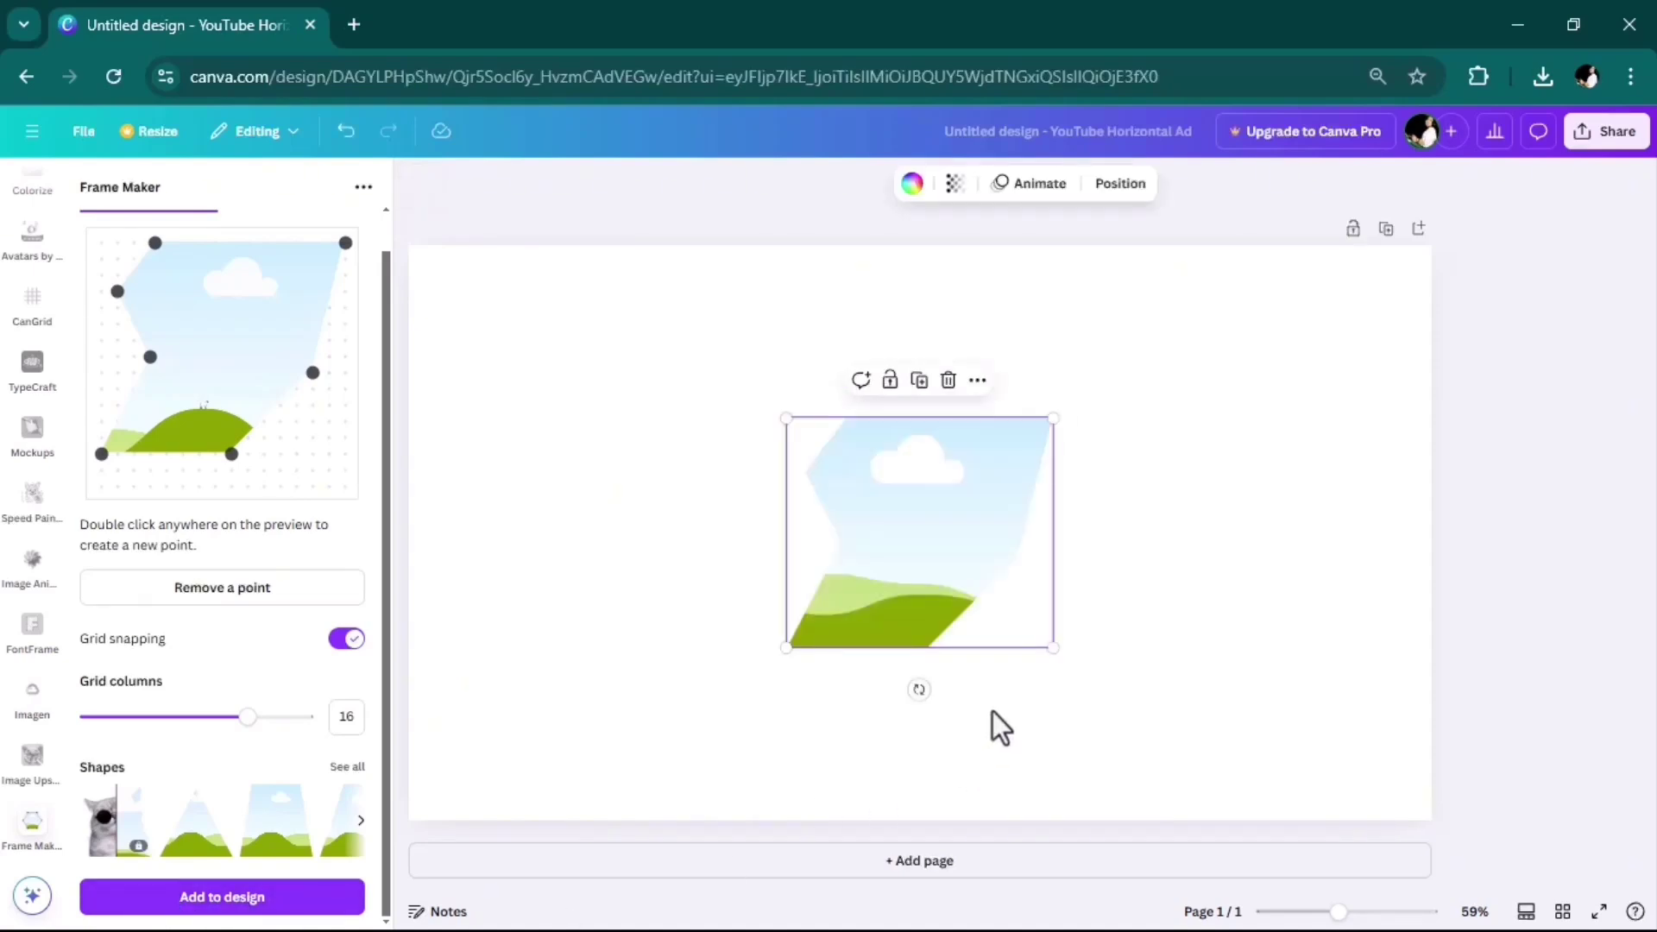
Resize the custom frame and move it onto the left half of the ad page
{"action": "left_click_drag", "start_coordinate": [785, 420], "coordinate": [581, 362]}
{"action": "left_click_drag", "start_coordinate": [844, 474], "coordinate": [658, 498]}
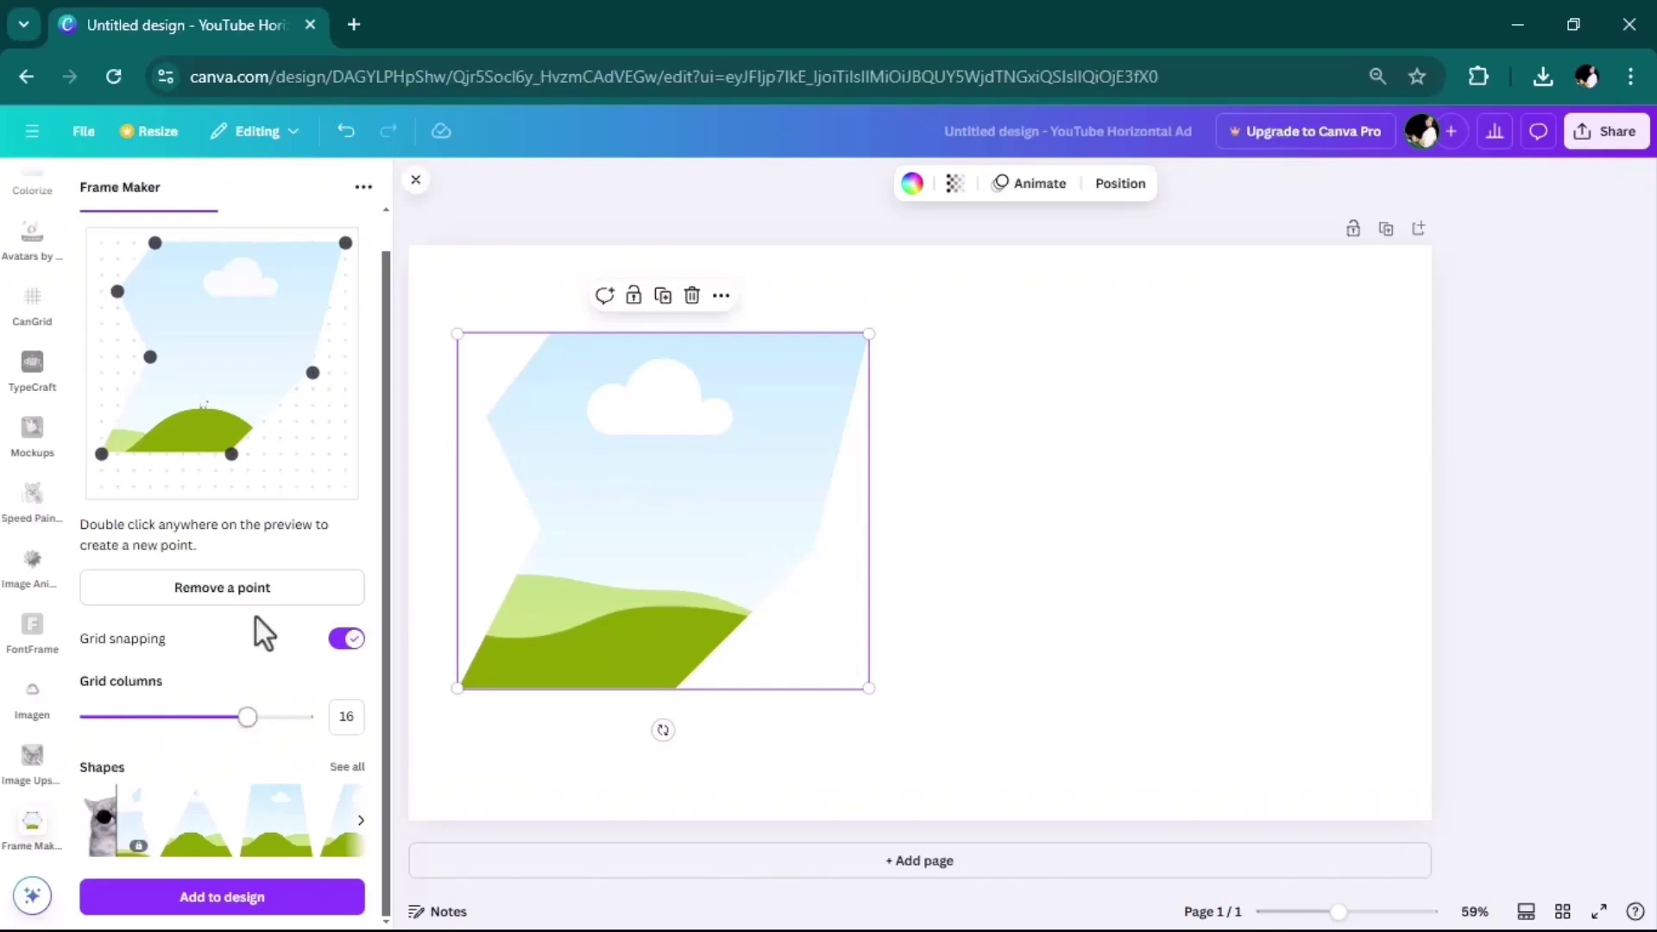
{"action": "scroll", "coordinate": [173, 656], "scroll_direction": "up", "scroll_amount": 1}
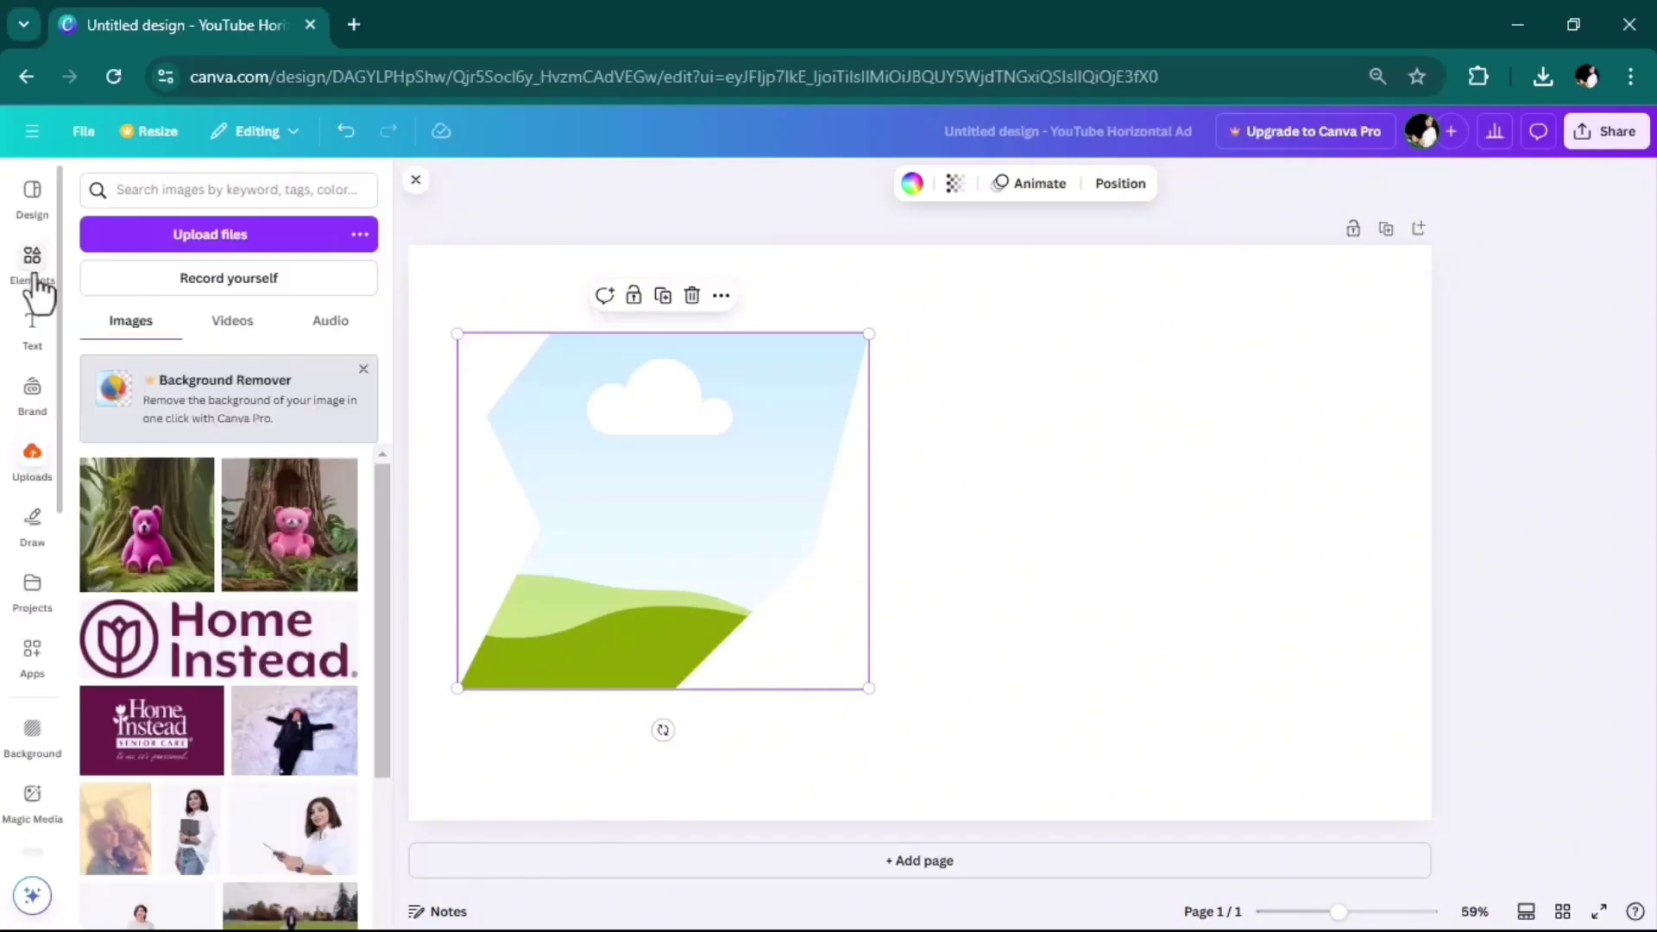
Search Elements for 'ai' and drop the robot photo into the custom frame
{"action": "left_click", "coordinate": [36, 274]}
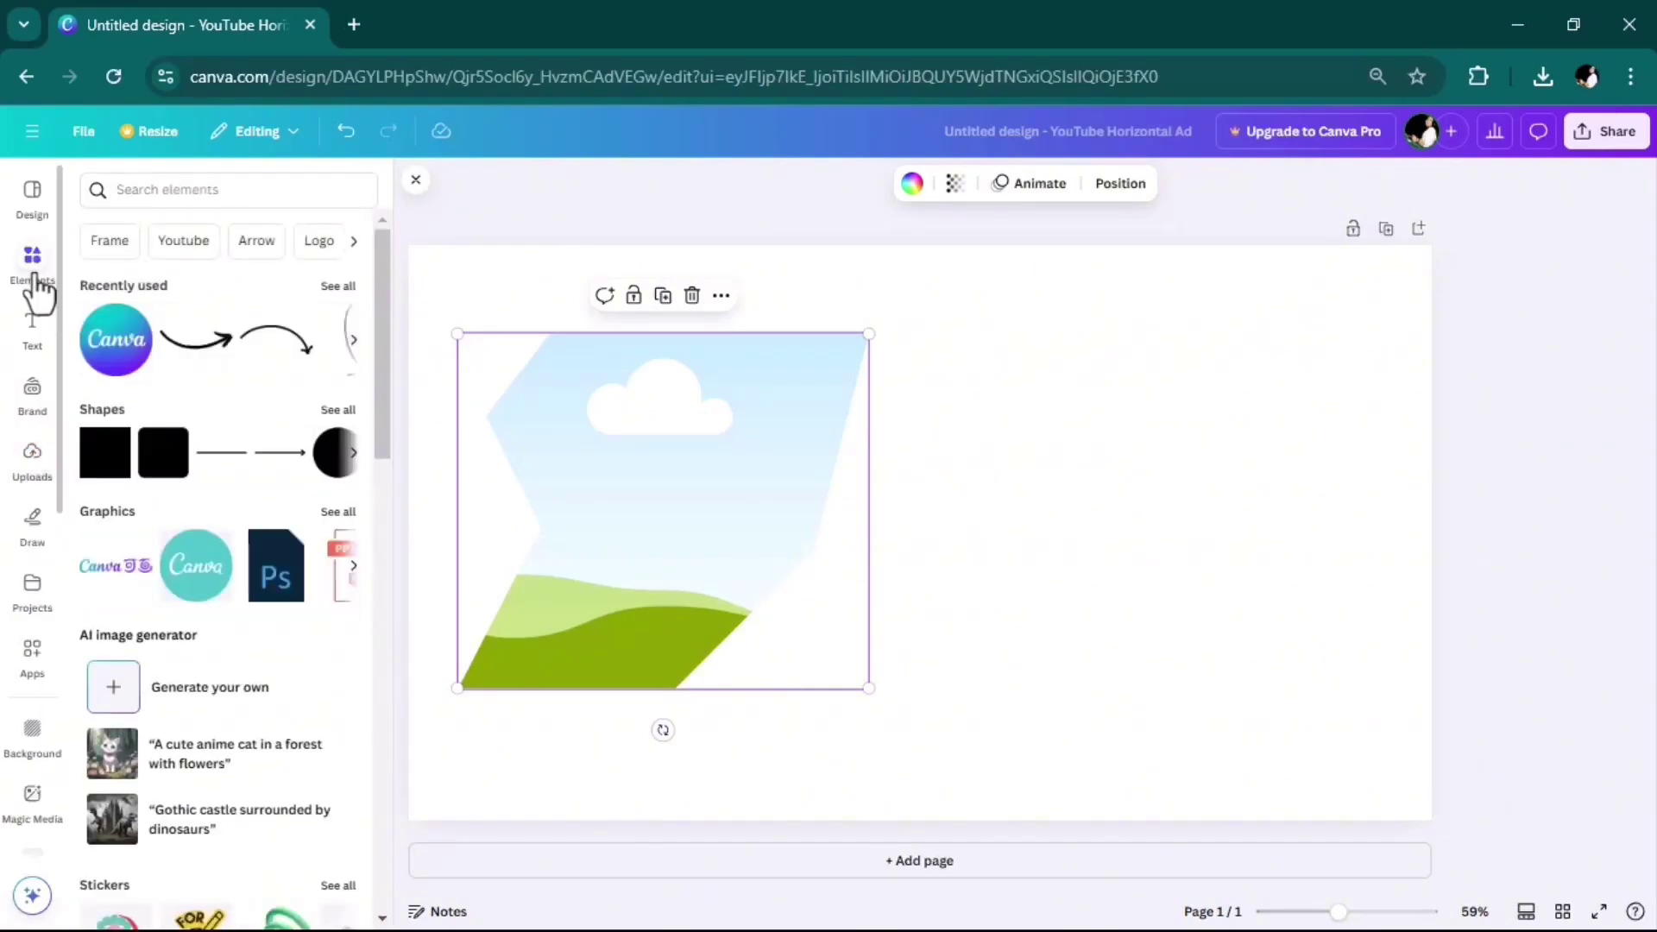
{"action": "type", "text": "ai"}
{"action": "key", "text": "Return"}
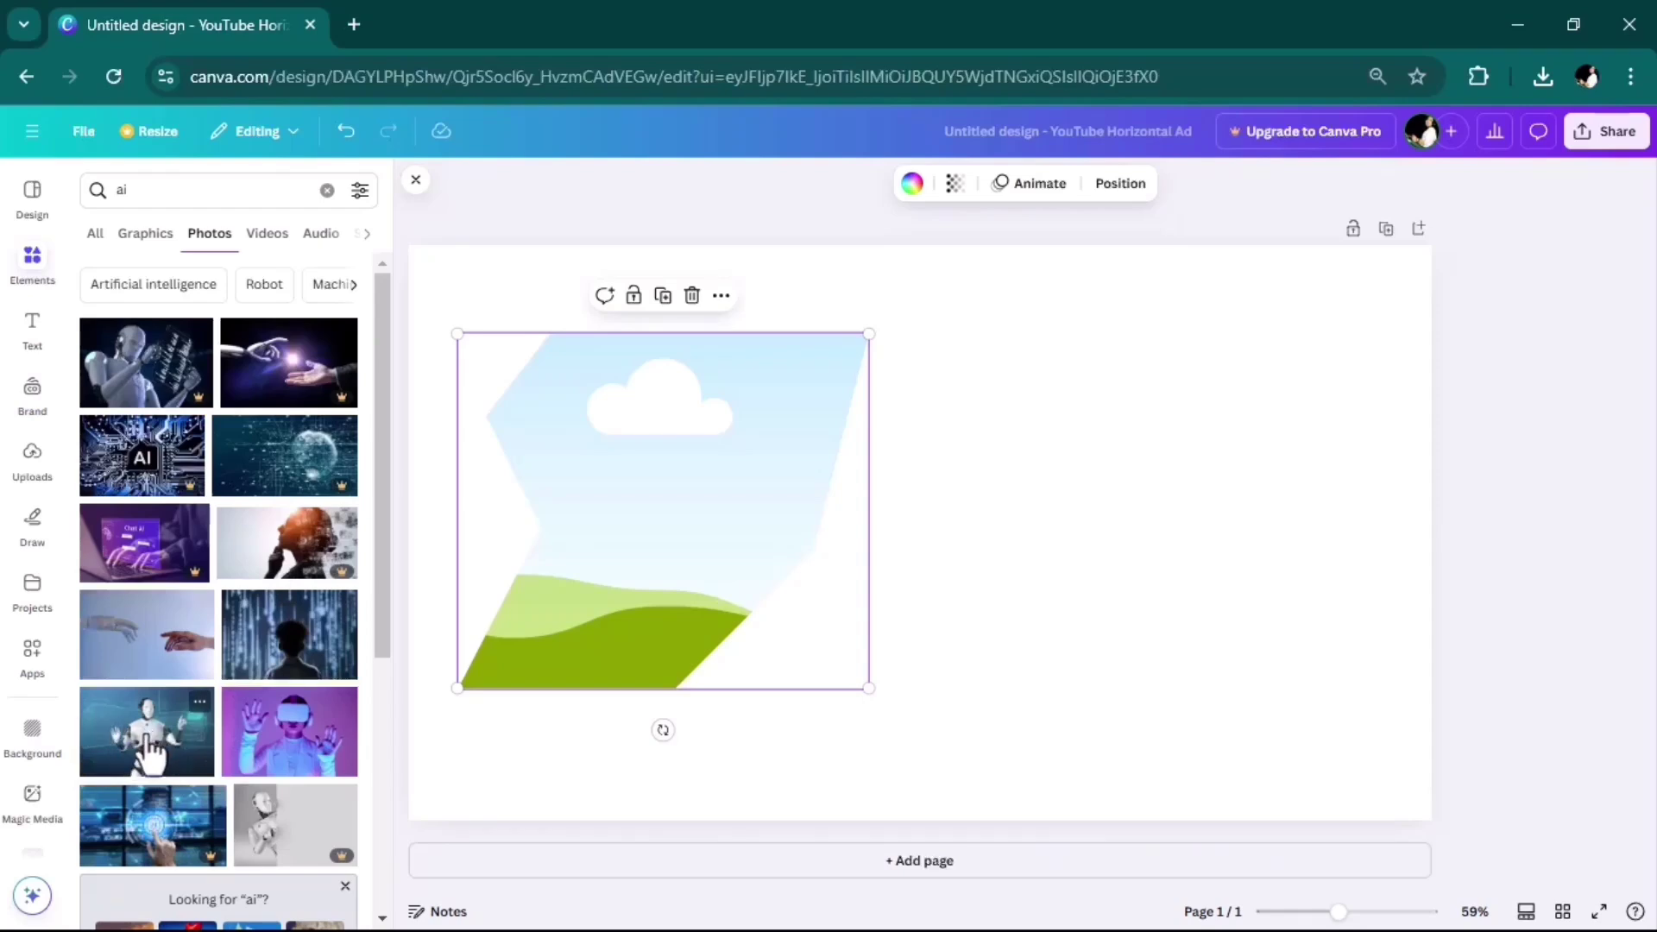
{"action": "left_click", "coordinate": [153, 741]}
{"action": "left_click_drag", "start_coordinate": [1054, 504], "coordinate": [771, 449]}
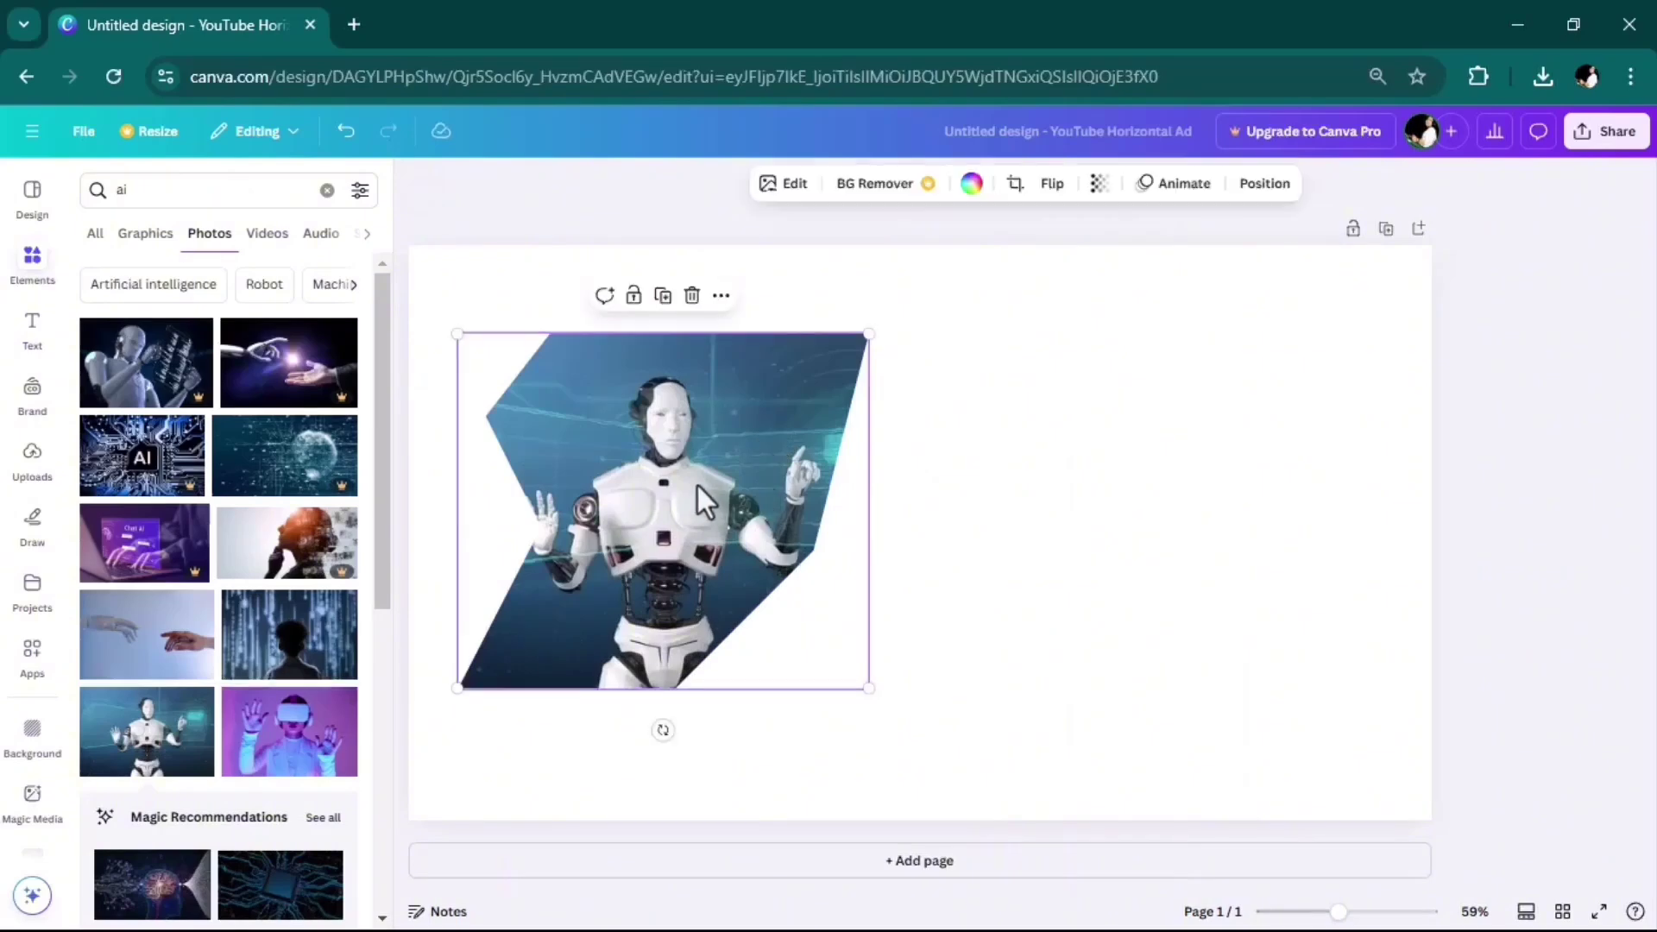
Crop the robot photo inside the frame, enlarging it and shifting it up and left
{"action": "double_click", "coordinate": [697, 485]}
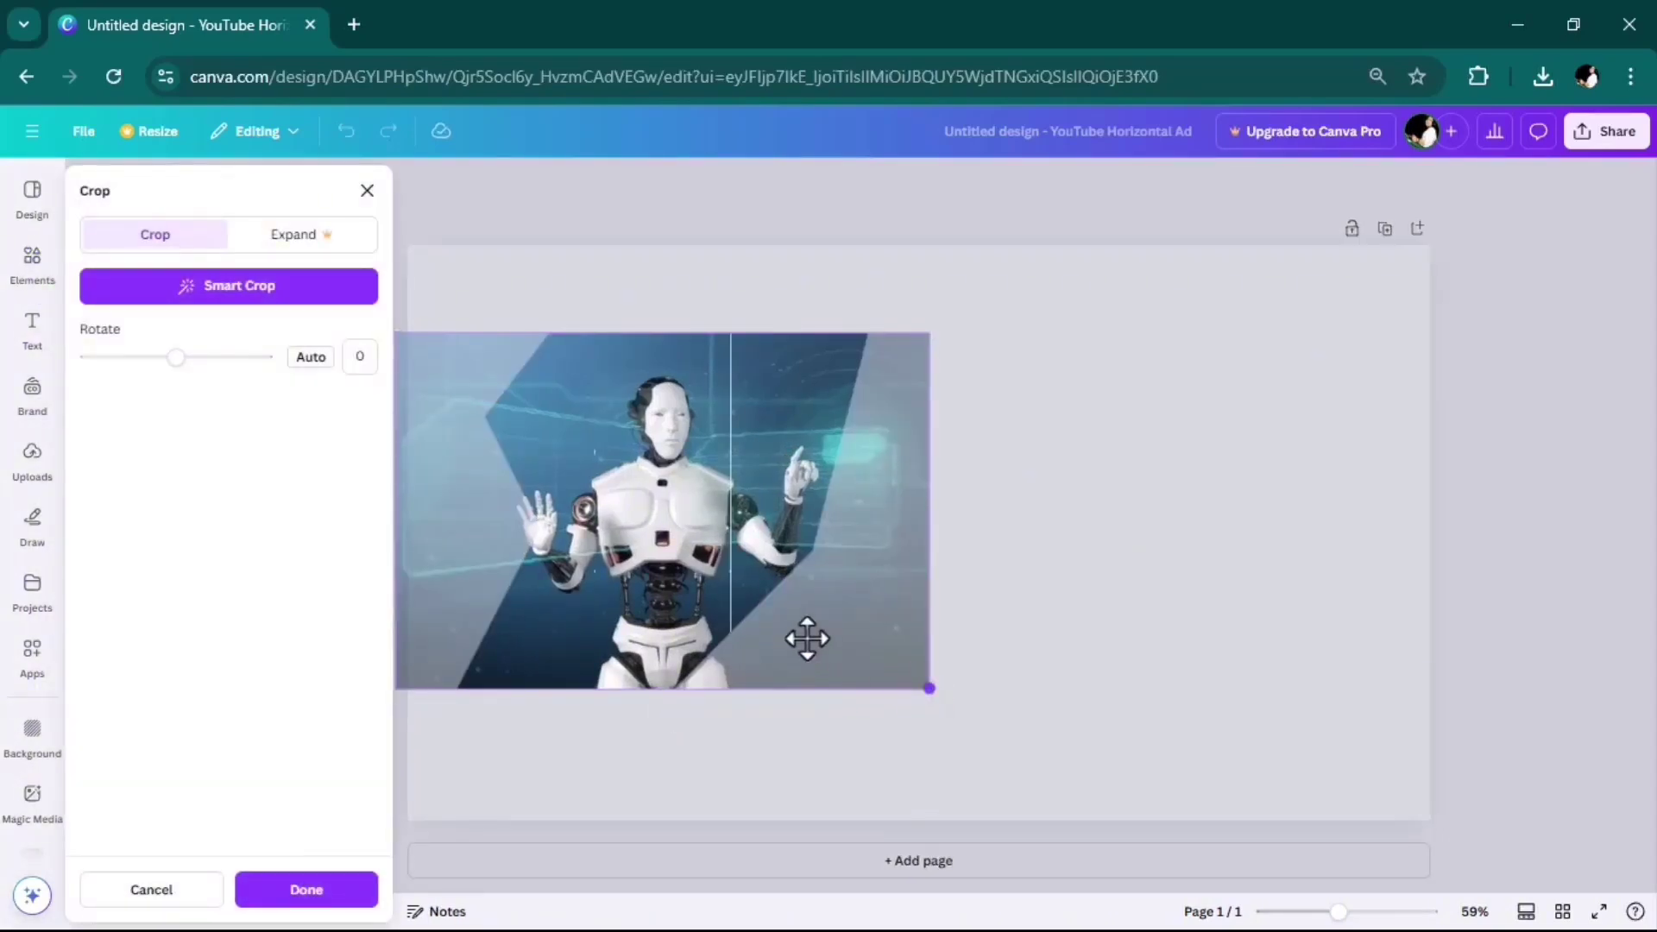
{"action": "left_click_drag", "start_coordinate": [929, 688], "coordinate": [971, 773]}
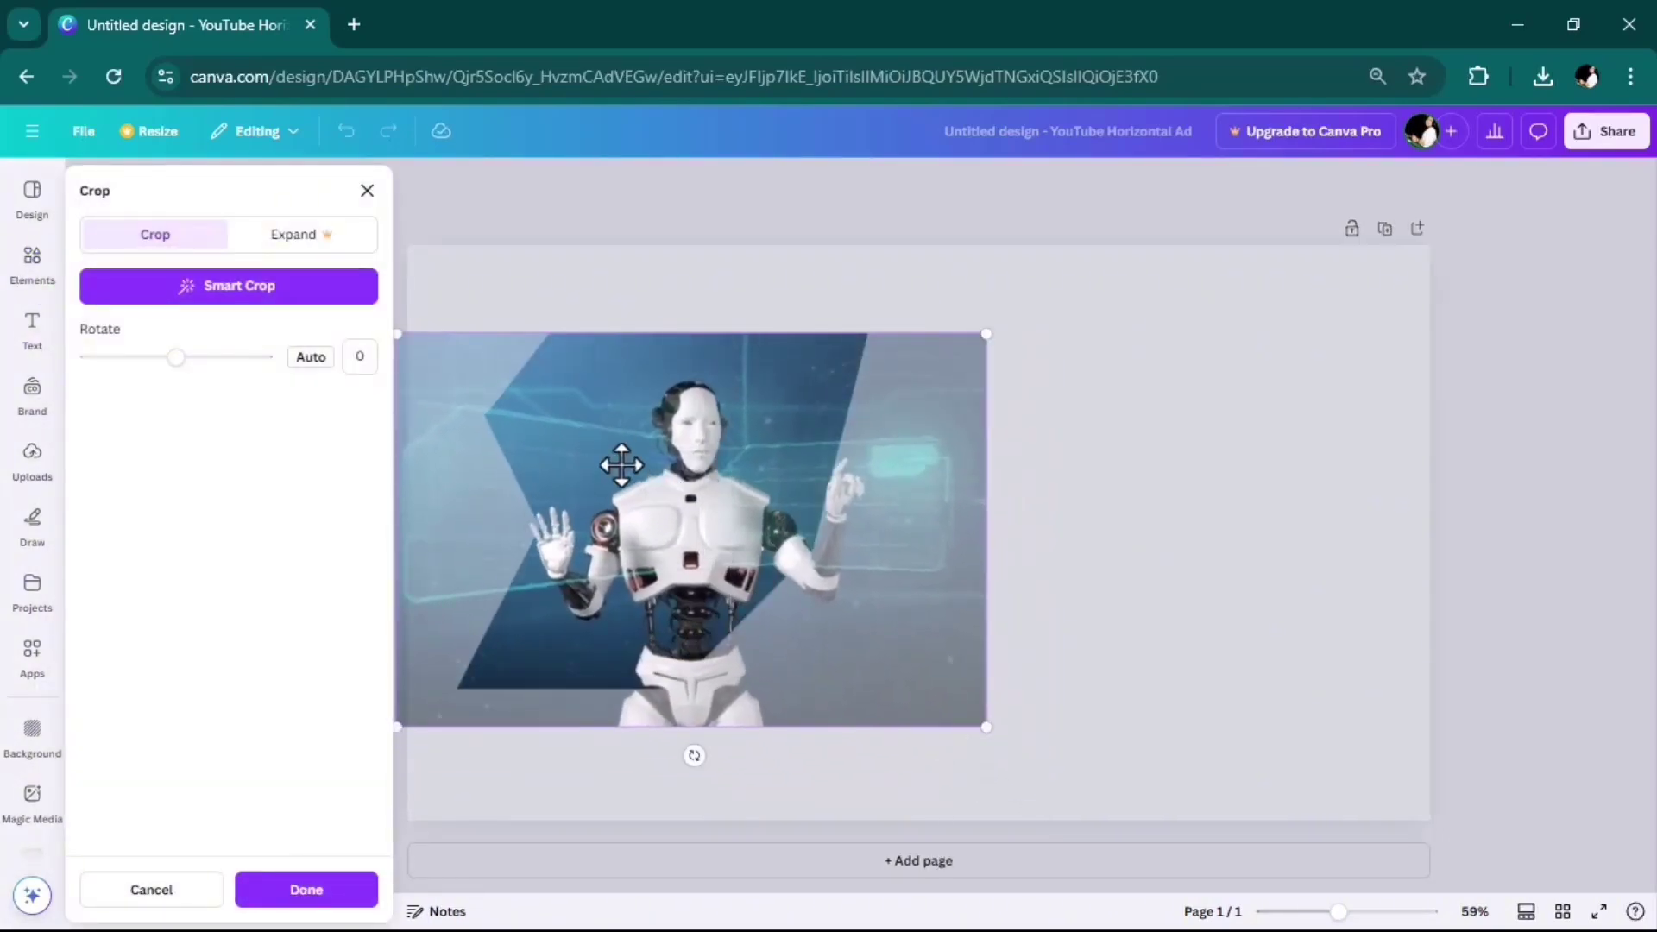
{"action": "left_click_drag", "start_coordinate": [674, 445], "coordinate": [641, 400]}
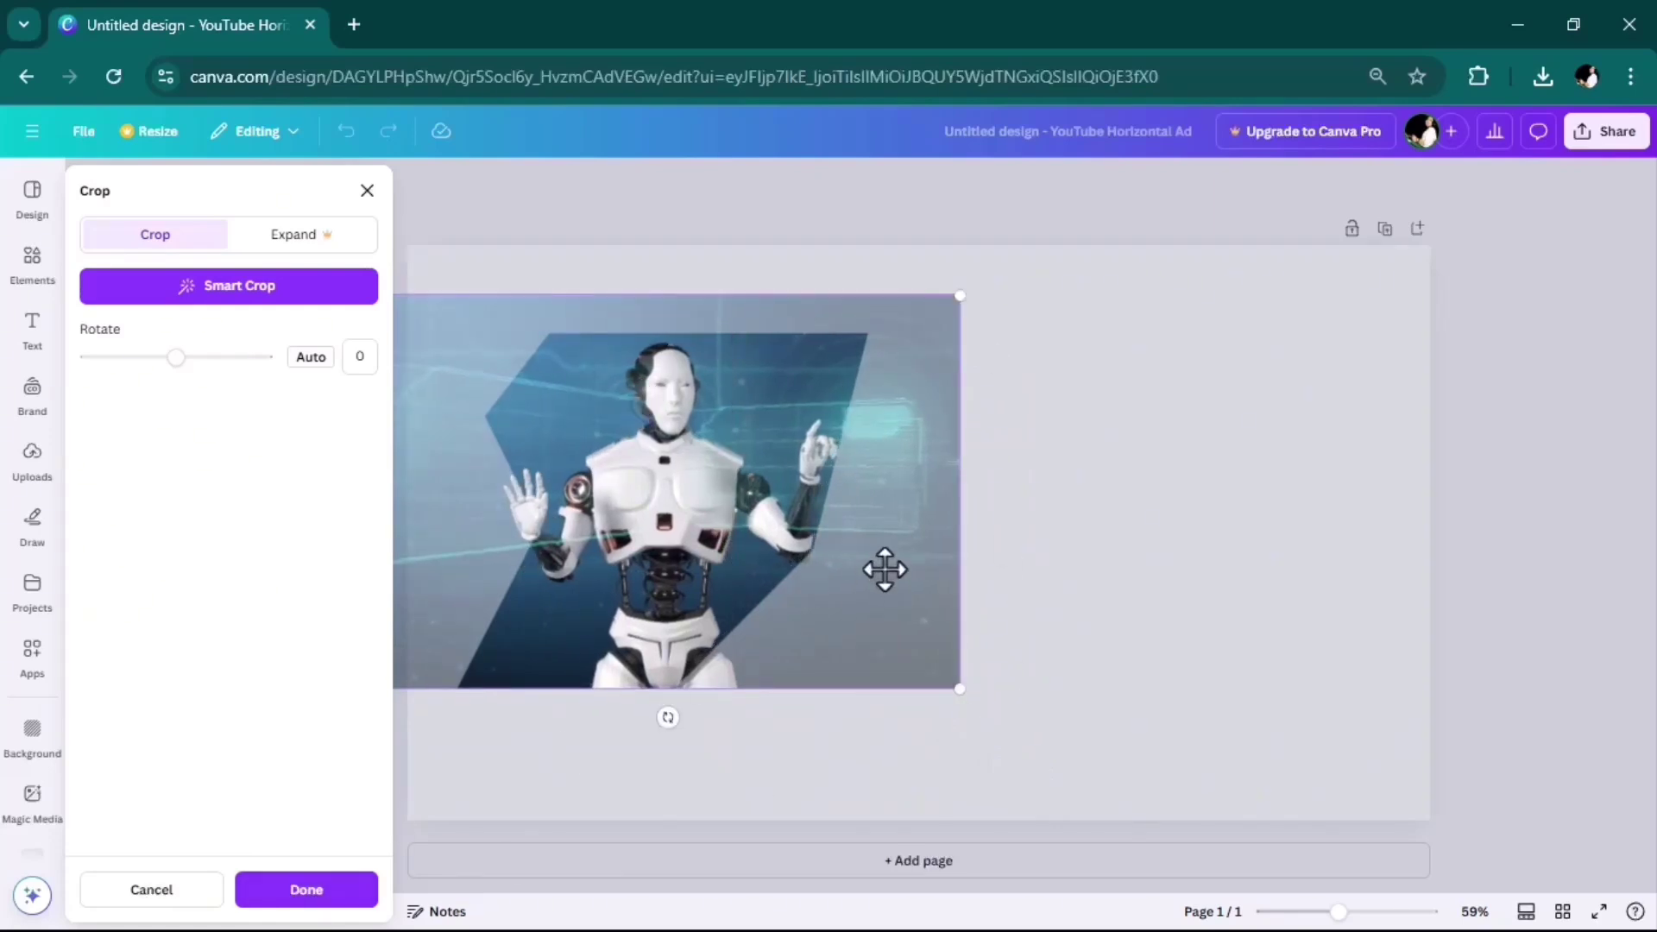
{"action": "left_click", "coordinate": [325, 914]}
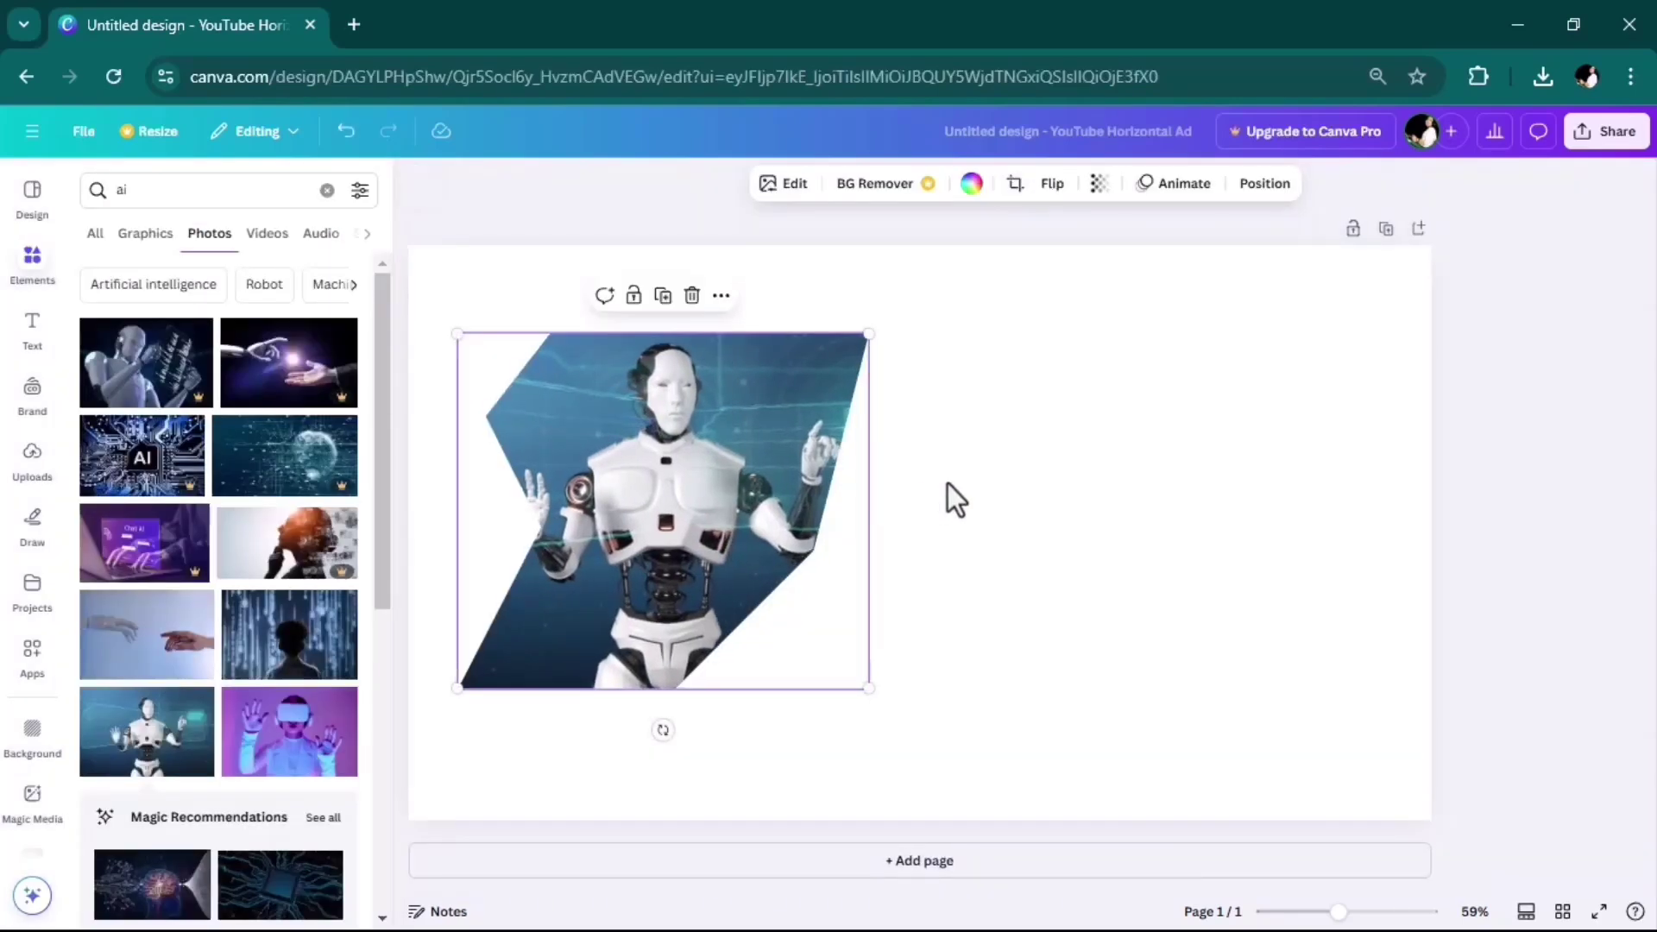
{"action": "left_click", "coordinate": [1090, 395]}
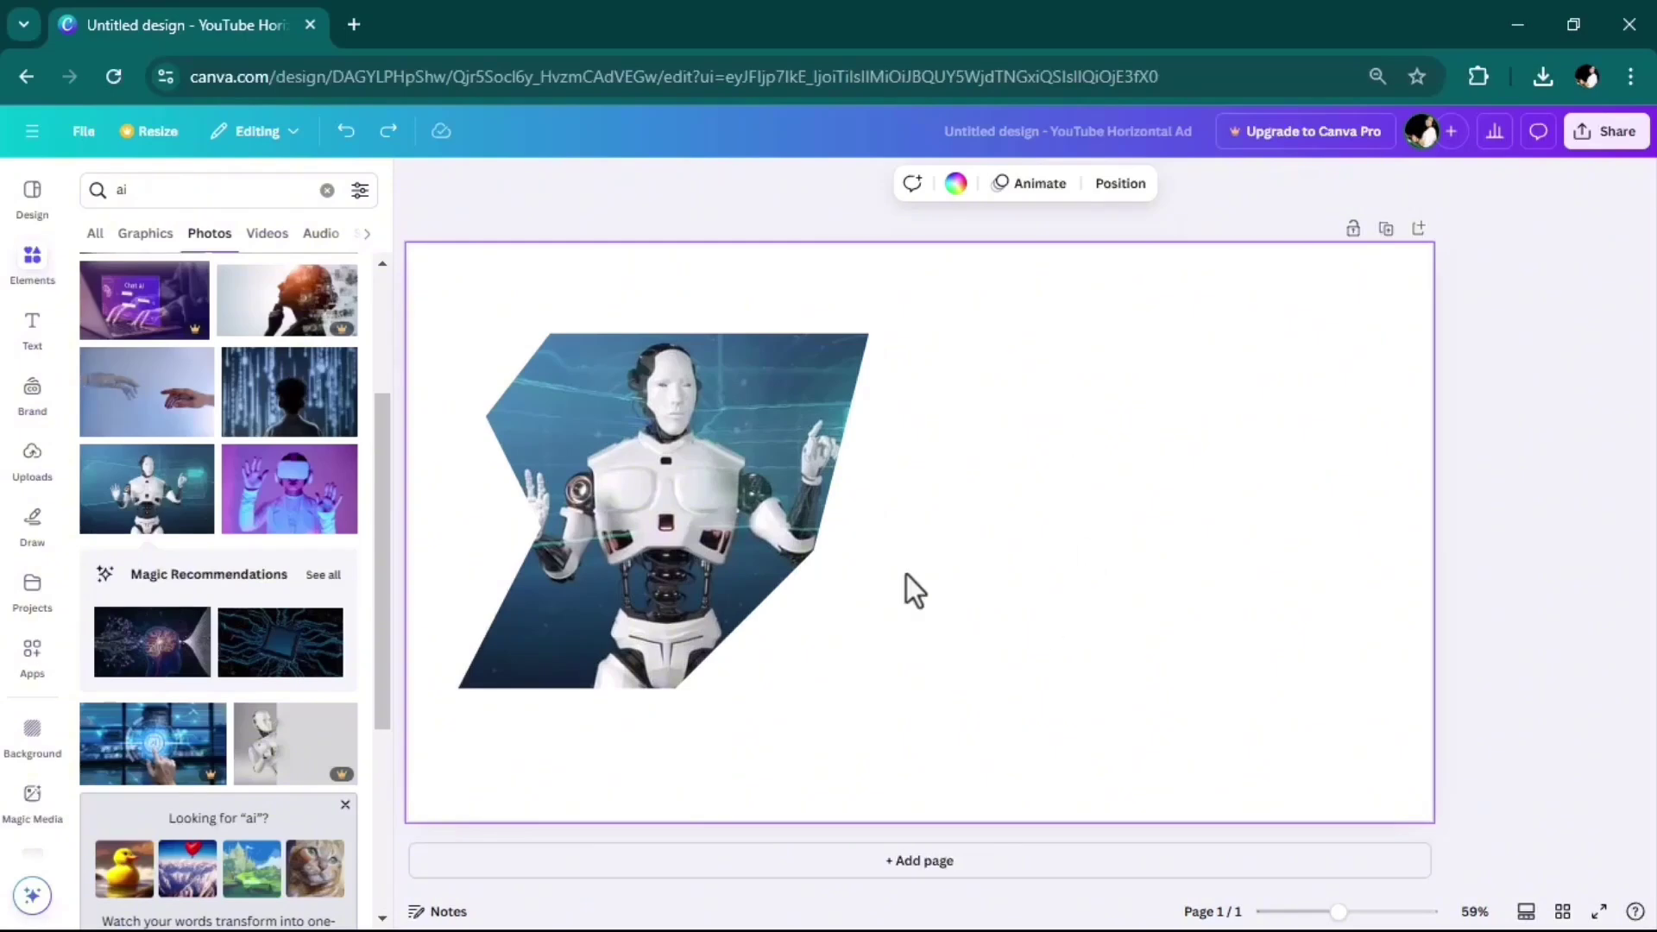
Make the page background dark blue and enlarge the framed robot image
{"action": "left_click", "coordinate": [955, 183]}
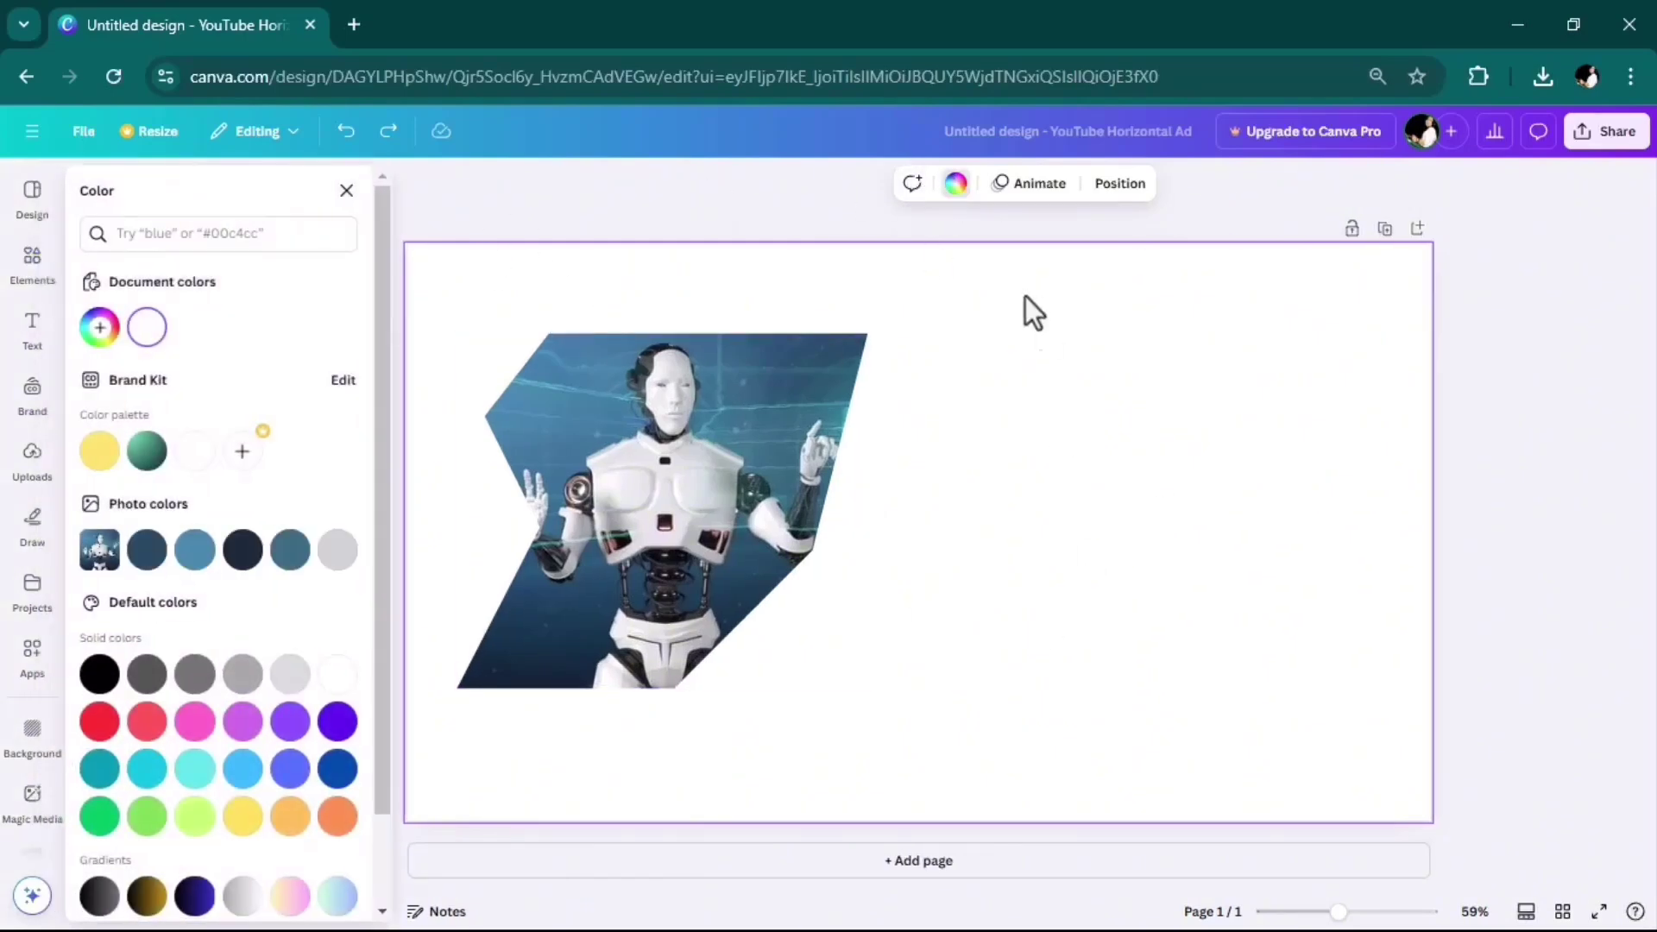
{"action": "left_click", "coordinate": [147, 550]}
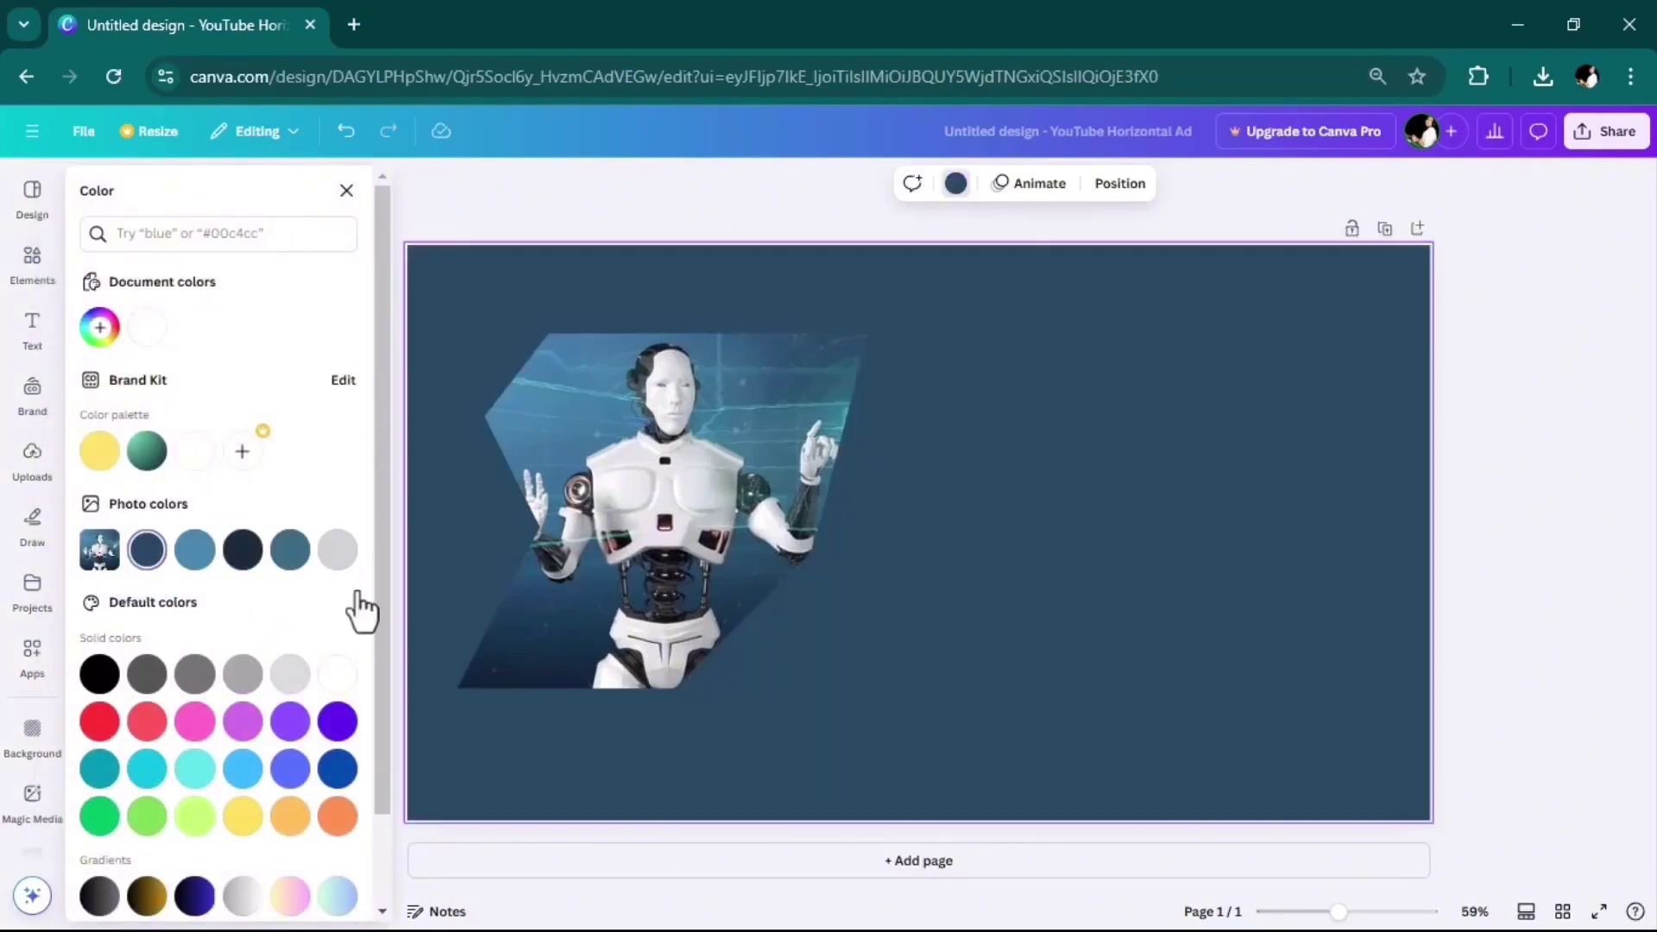
{"action": "left_click", "coordinate": [841, 362]}
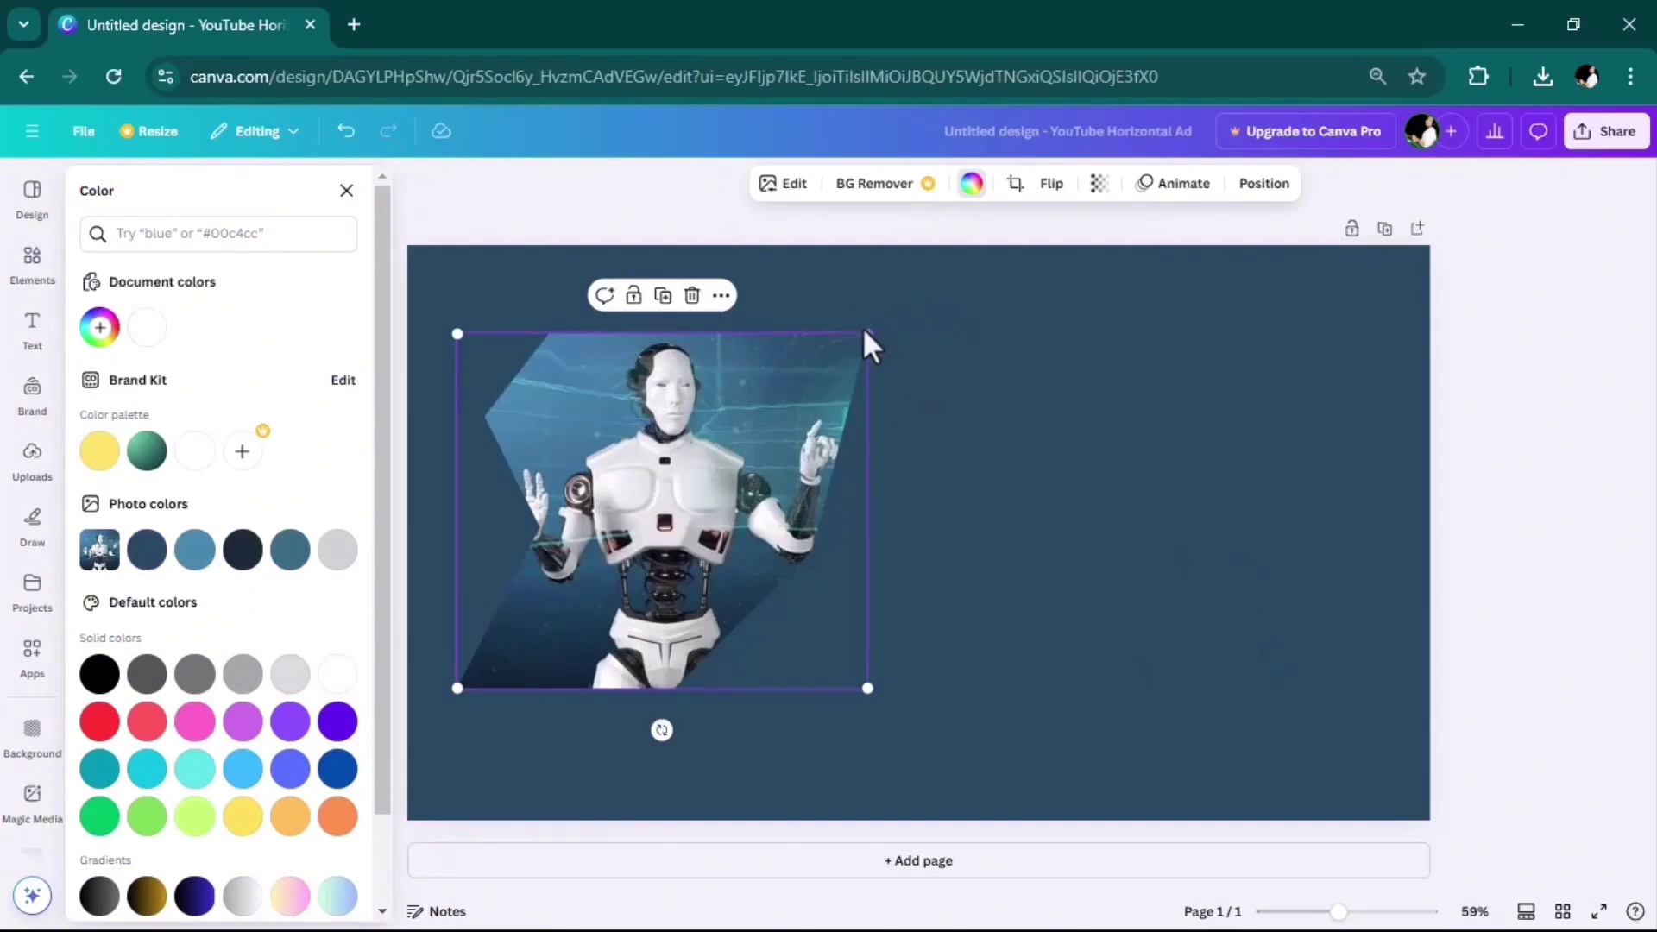
{"action": "left_click_drag", "start_coordinate": [868, 334], "coordinate": [914, 288]}
{"action": "mouse_move", "coordinate": [736, 437]}
{"action": "left_mouse_down"}
{"action": "mouse_move", "coordinate": [736, 484]}
{"action": "mouse_move", "coordinate": [736, 464]}
{"action": "left_mouse_up"}
{"action": "left_click", "coordinate": [984, 429]}
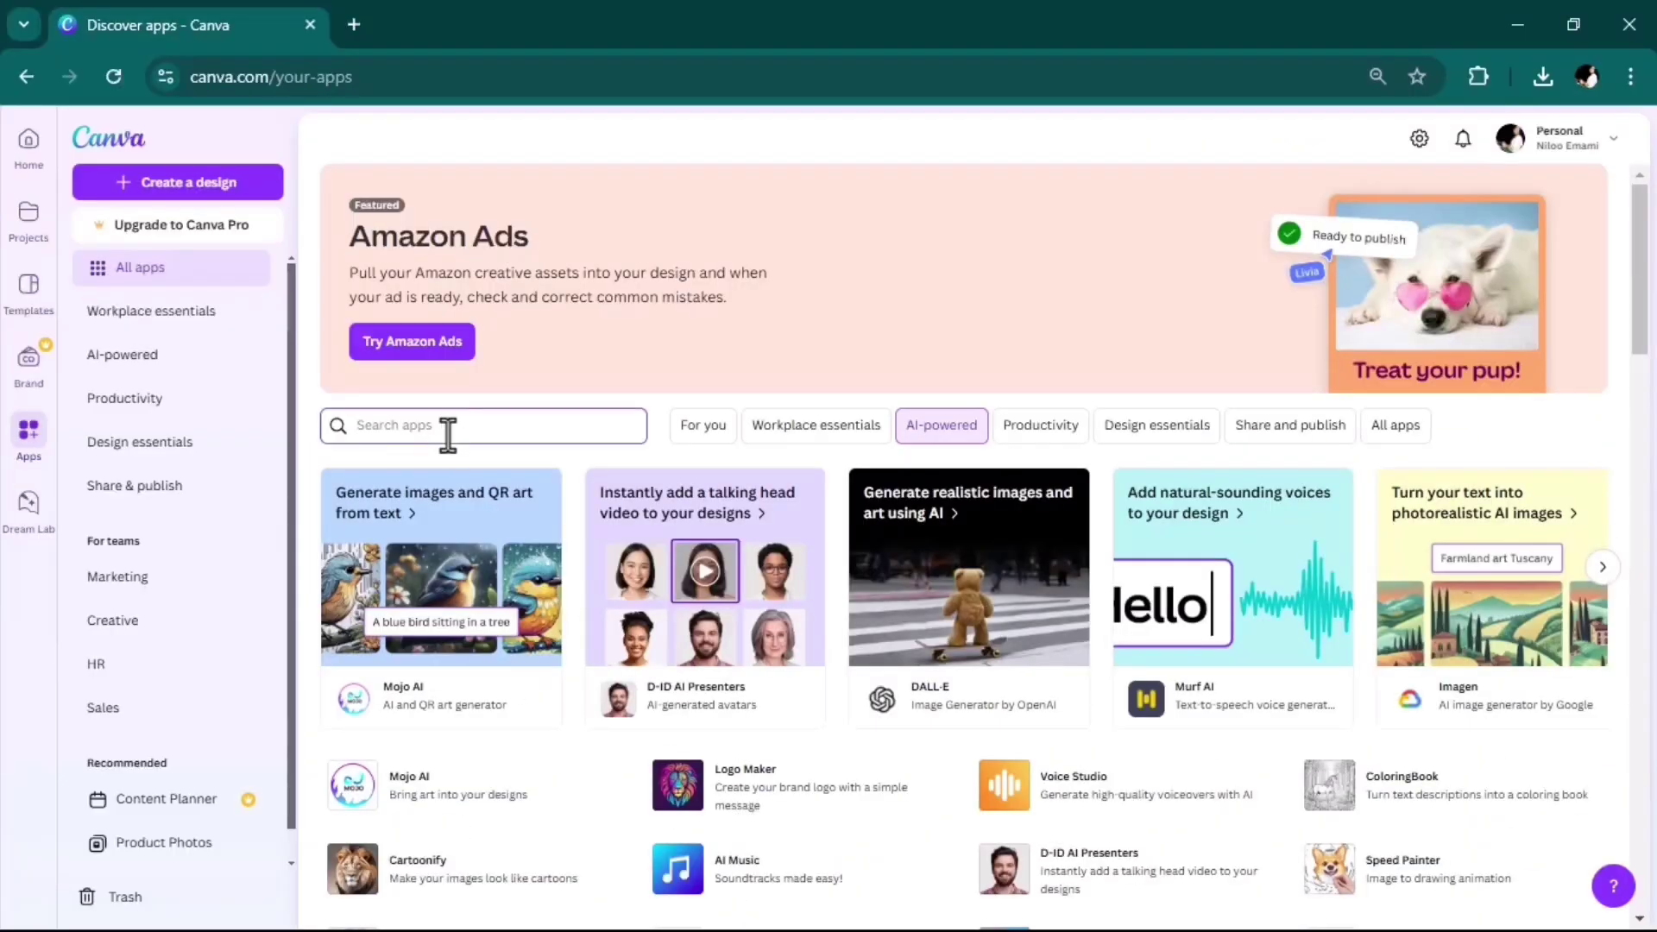
Search the apps for 'colorize' and open the Colorize app details
{"action": "type", "text": "c"}
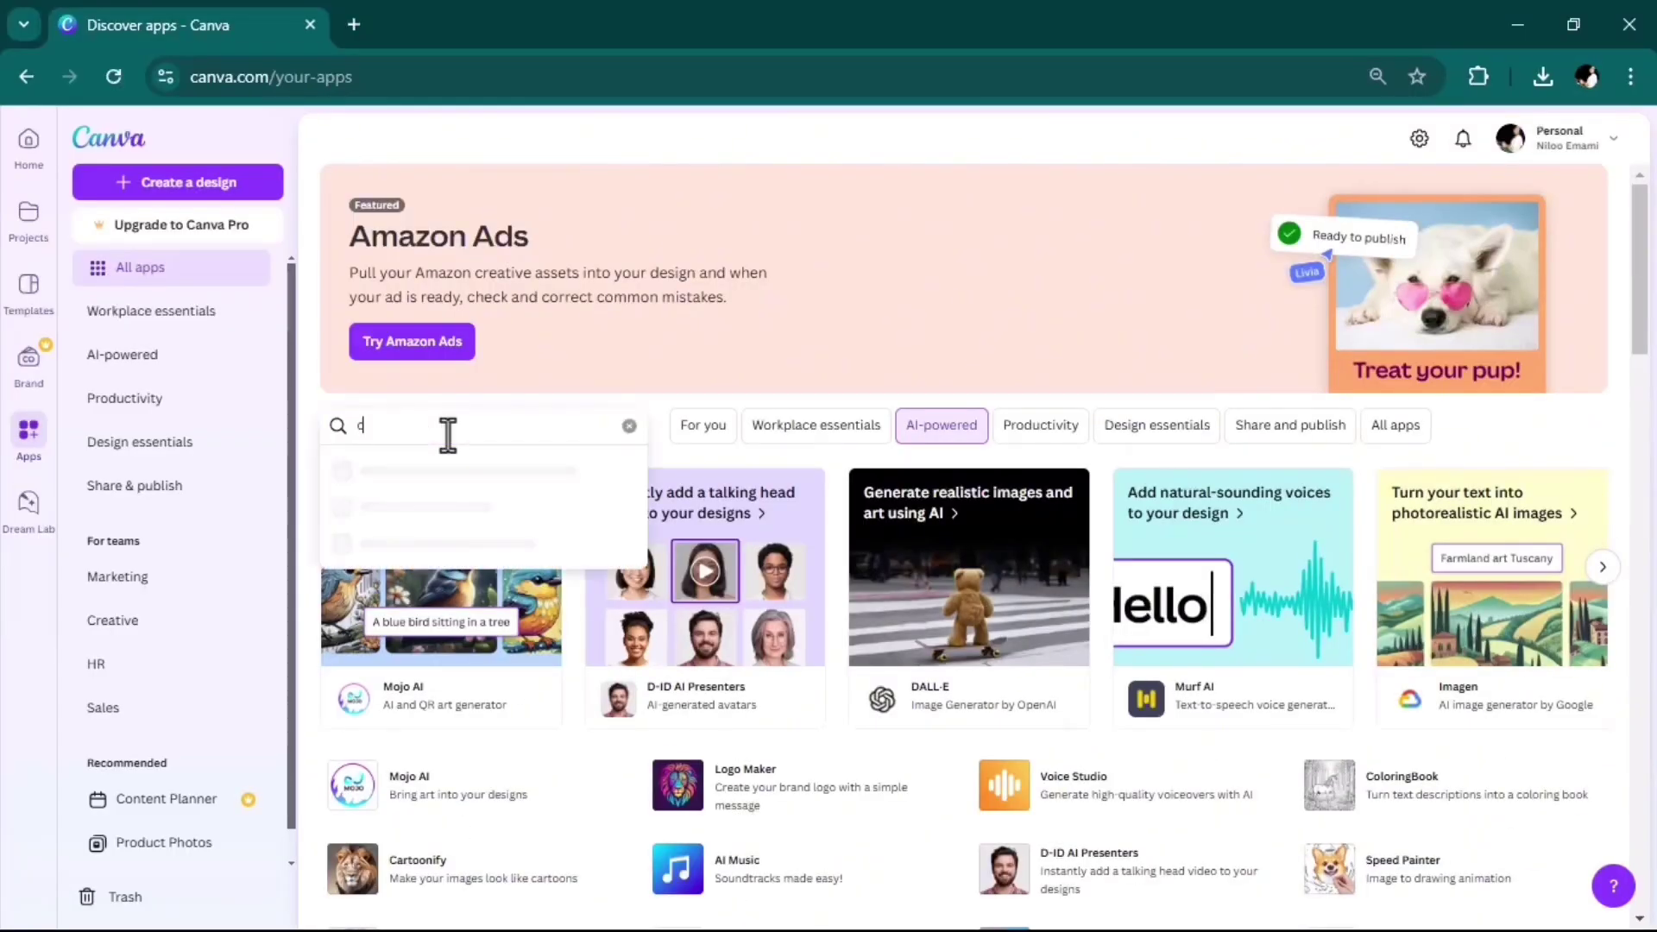
{"action": "type", "text": "olorize"}
{"action": "left_click", "coordinate": [422, 537]}
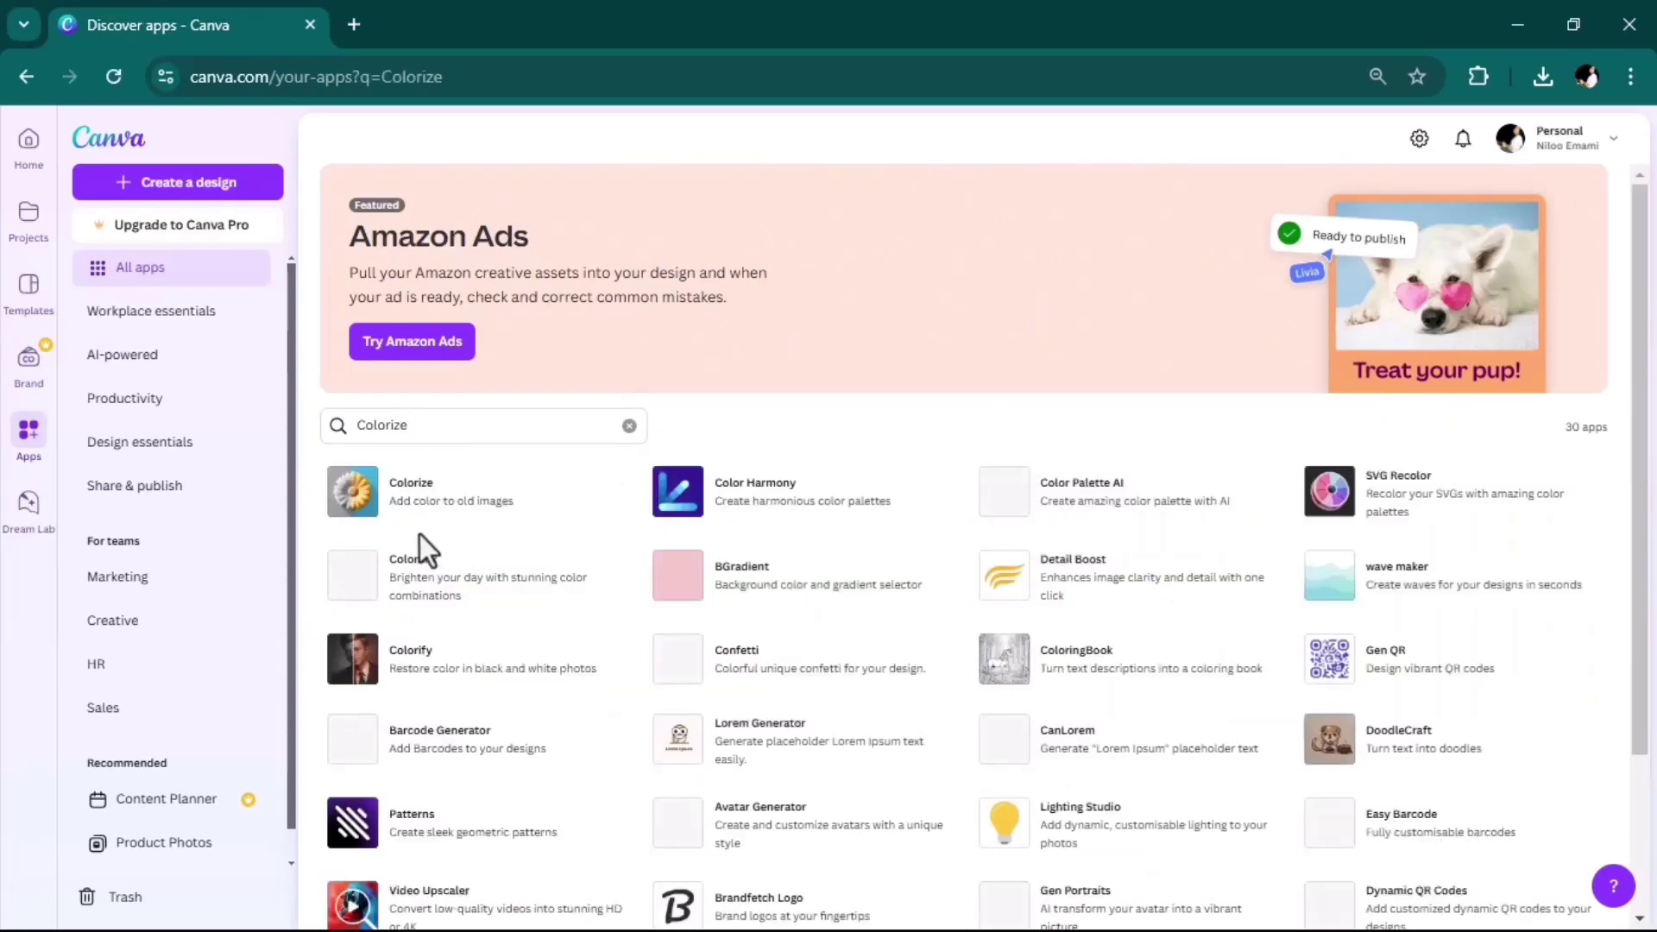
{"action": "left_click", "coordinate": [414, 511]}
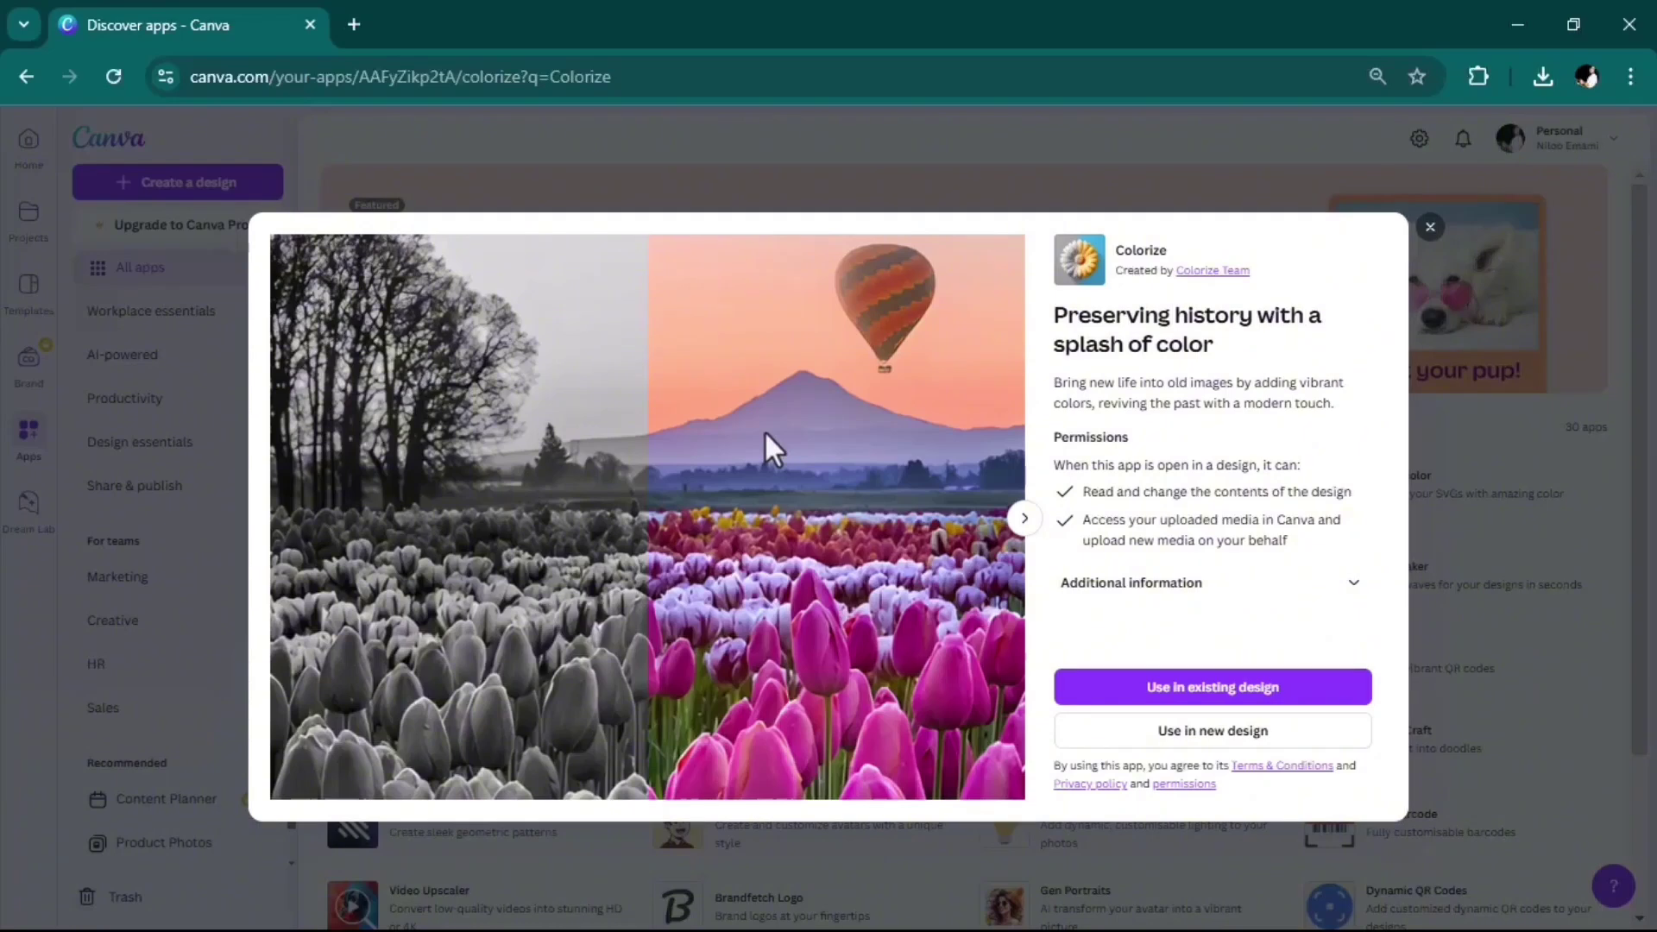
Use Colorize in a new YouTube Ad (Landscape) design
{"action": "left_click", "coordinate": [1204, 741]}
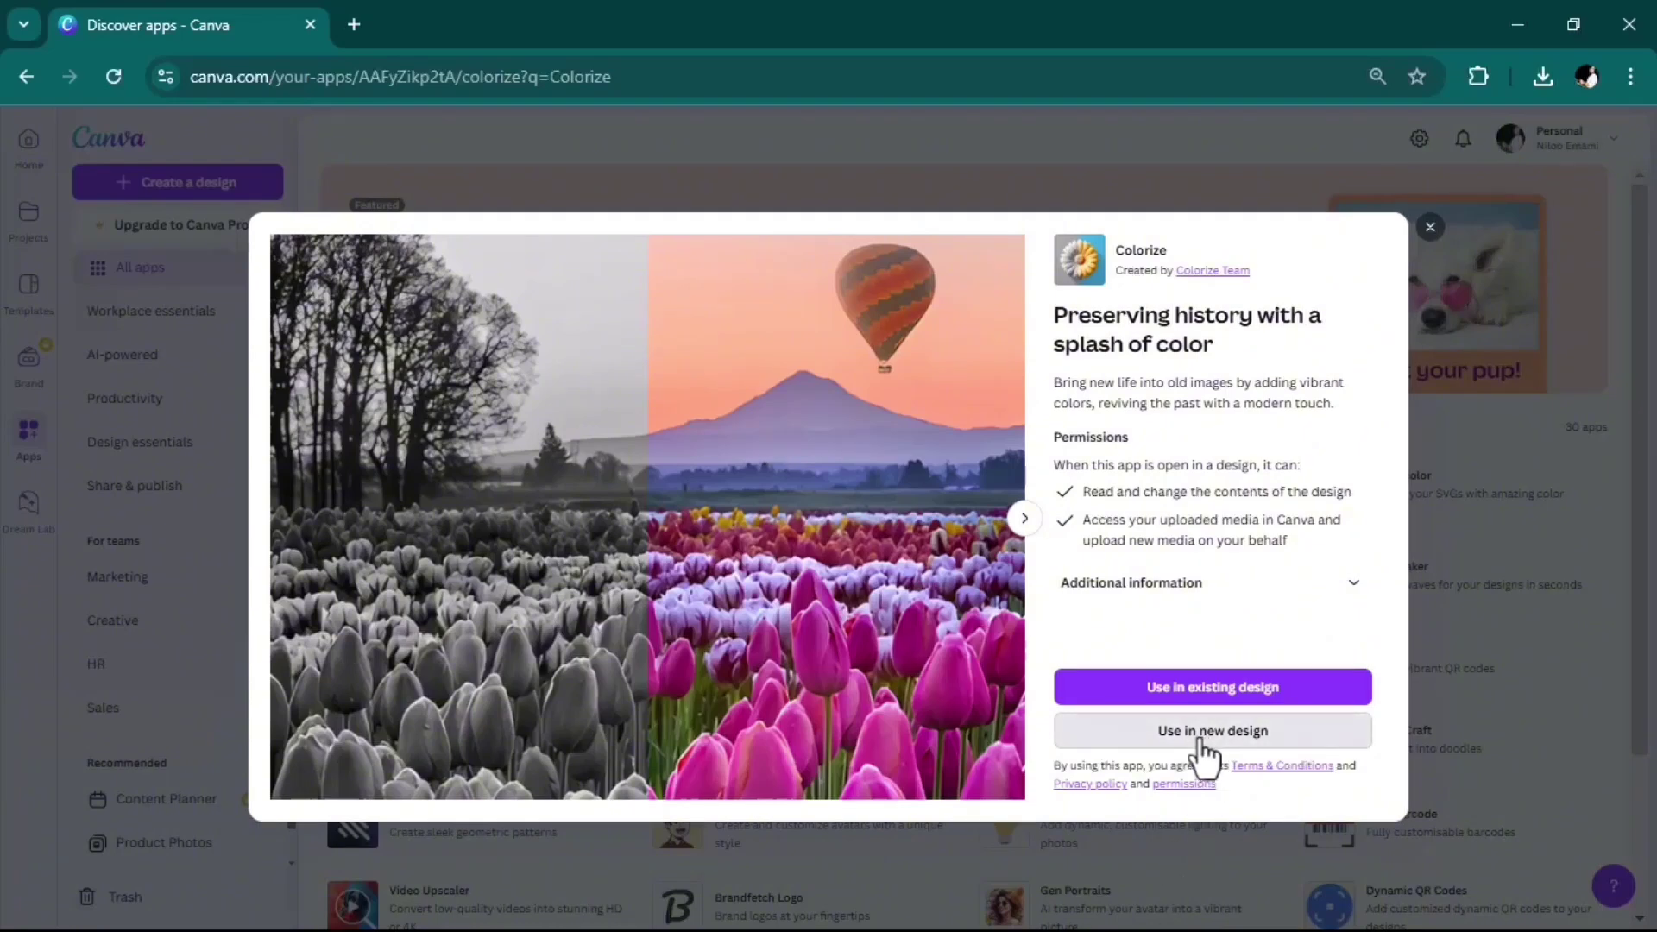
{"action": "type", "text": "you"}
{"action": "left_click", "coordinate": [1185, 557]}
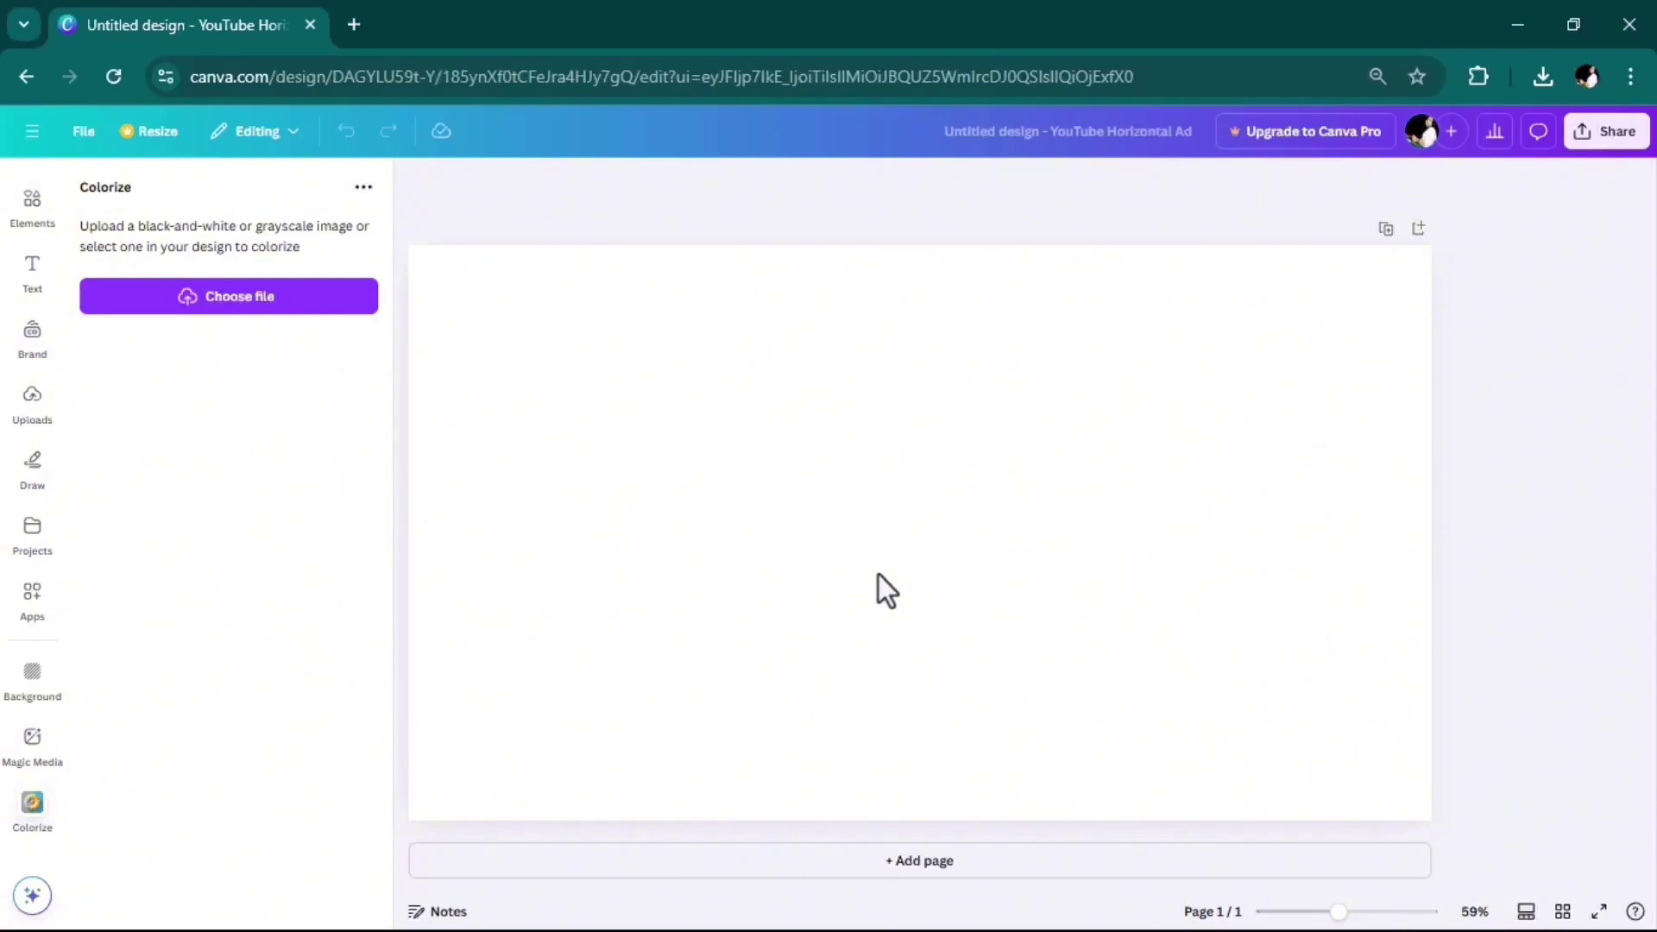
Upload the black-and-white snow photo into Colorize and colorize it
{"action": "left_click", "coordinate": [229, 324]}
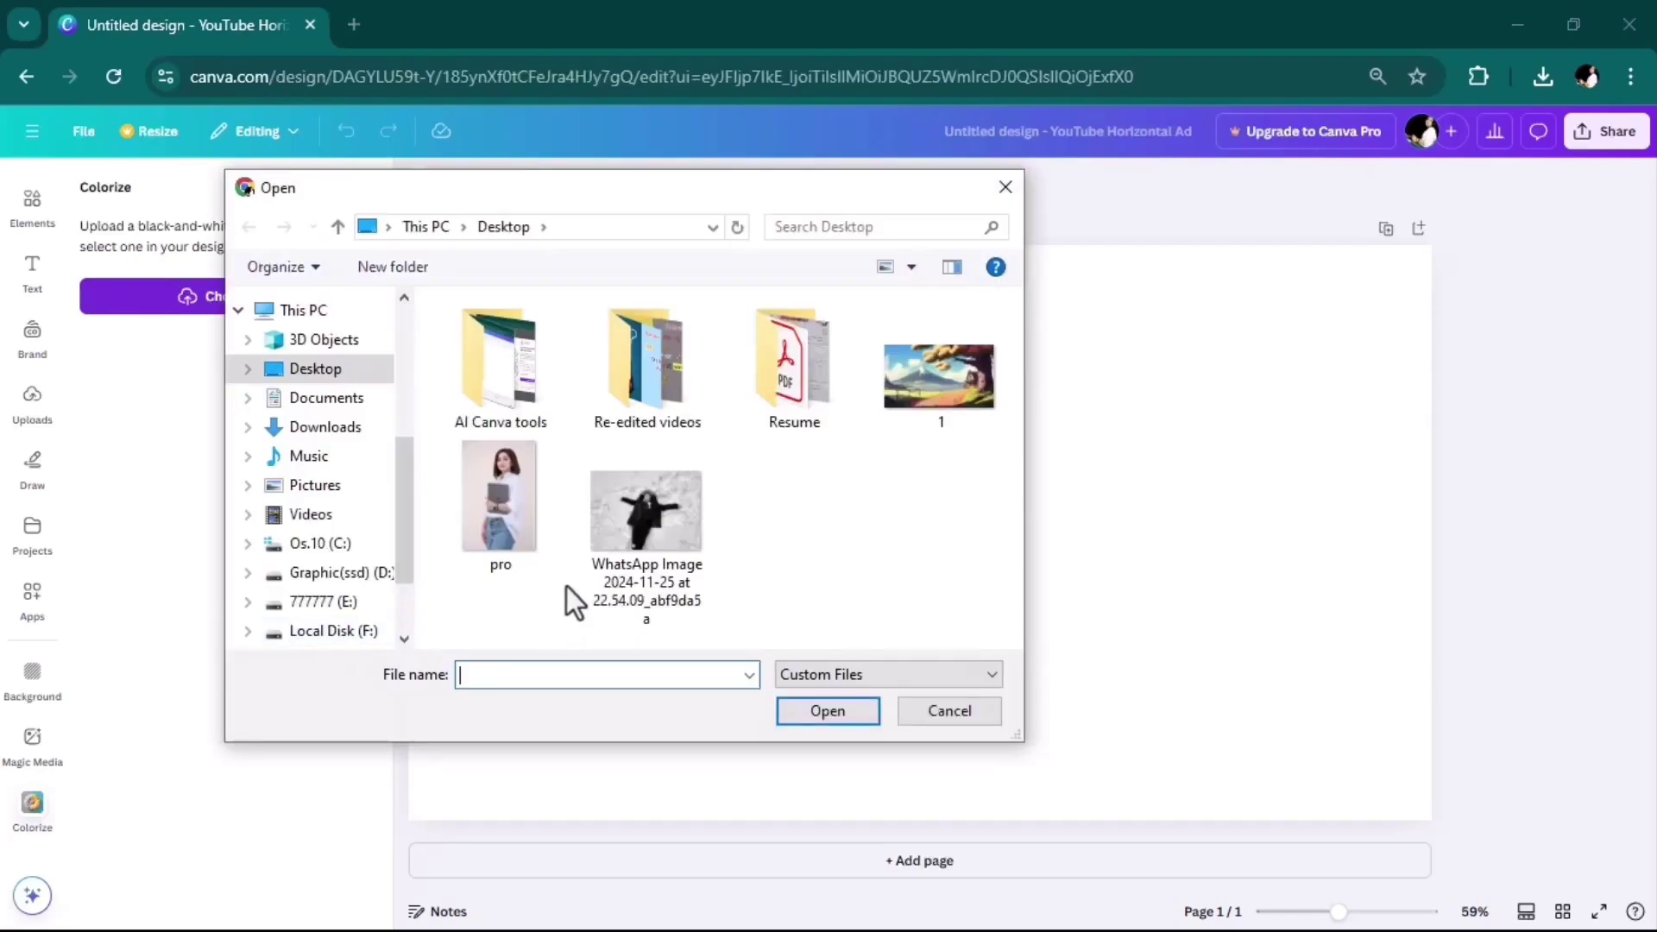
{"action": "left_click", "coordinate": [667, 531]}
{"action": "left_click", "coordinate": [781, 716]}
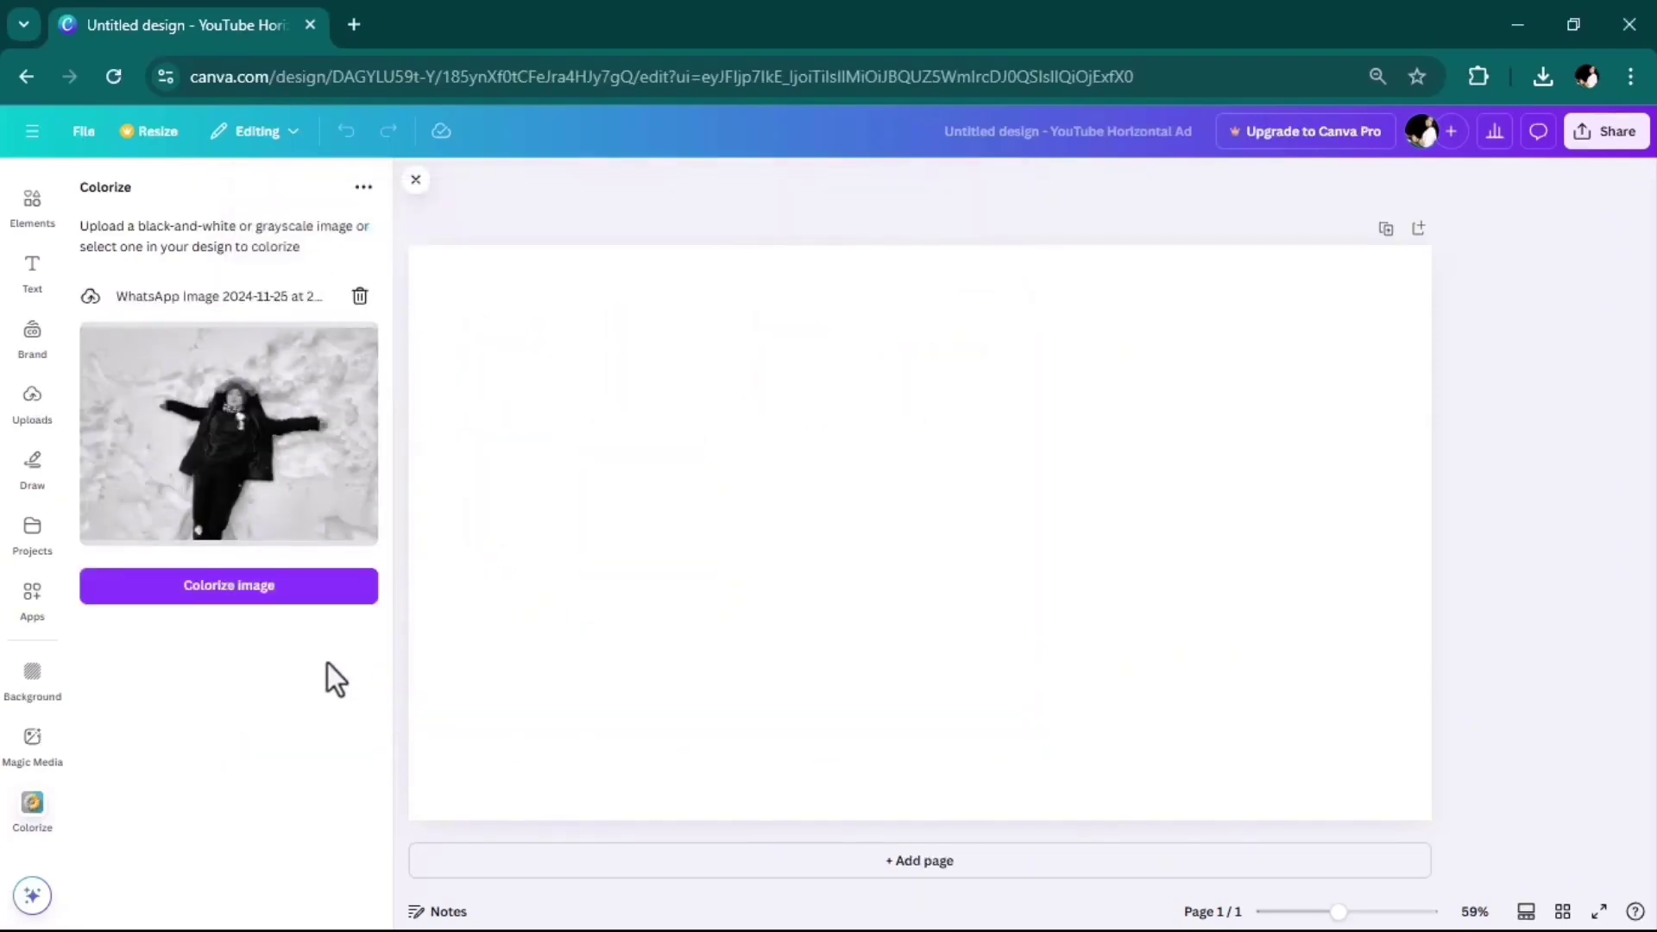
{"action": "left_click", "coordinate": [234, 601]}
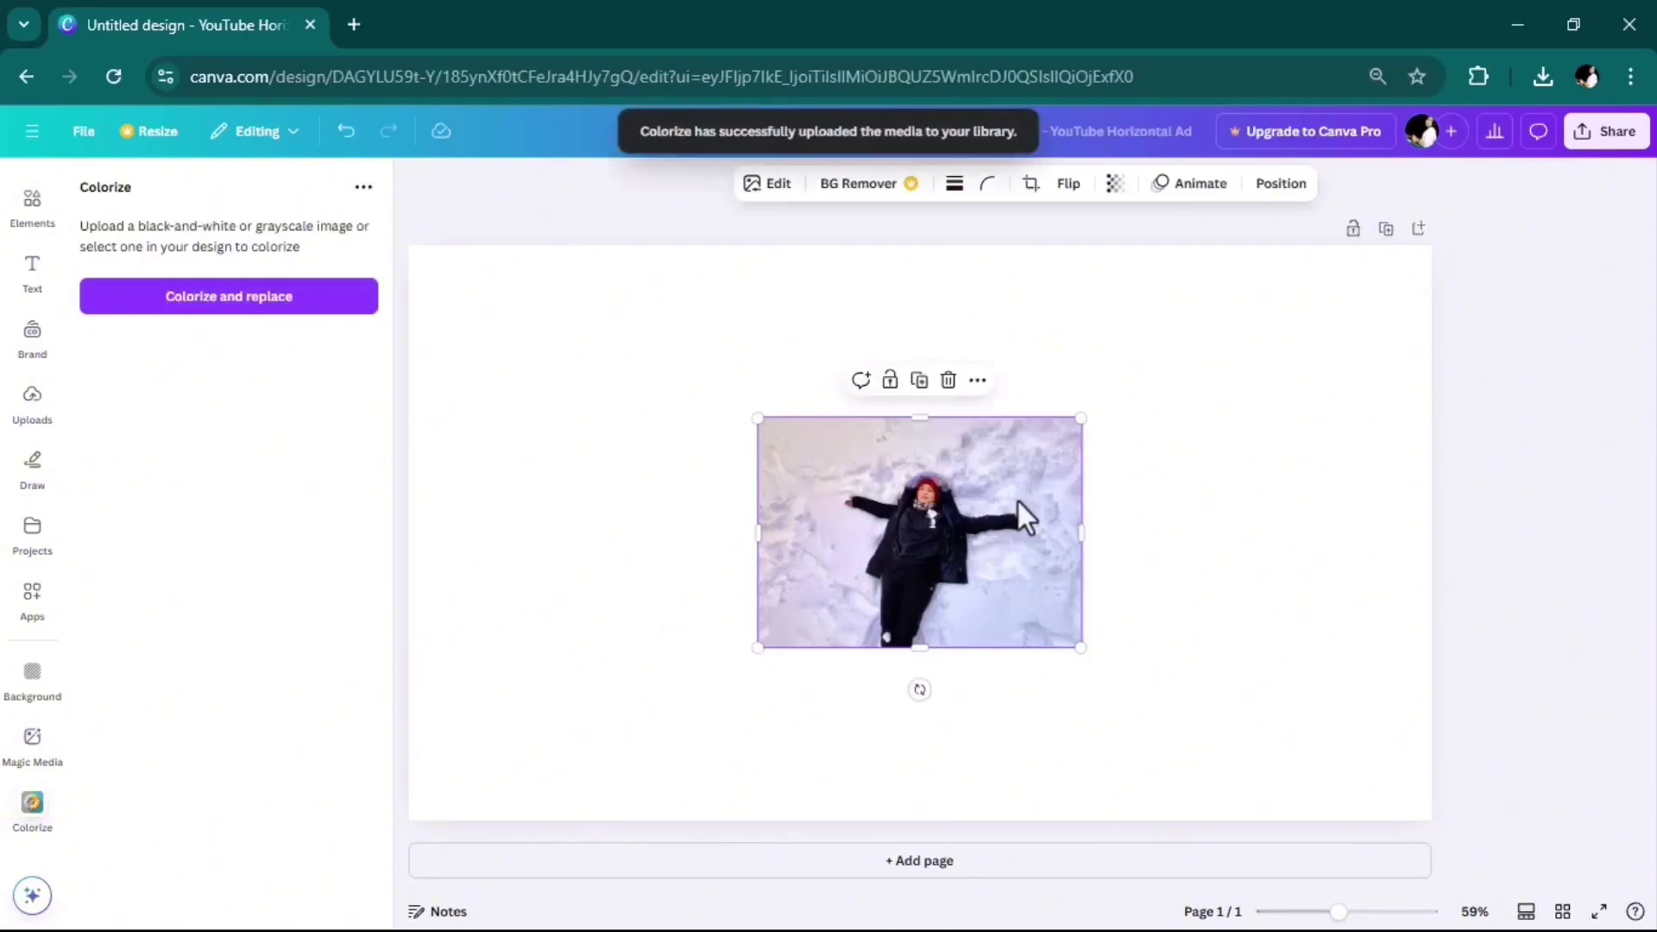
Move the colorized photo up-left and enlarge it to cover most of the page
{"action": "left_click_drag", "start_coordinate": [965, 546], "coordinate": [724, 508]}
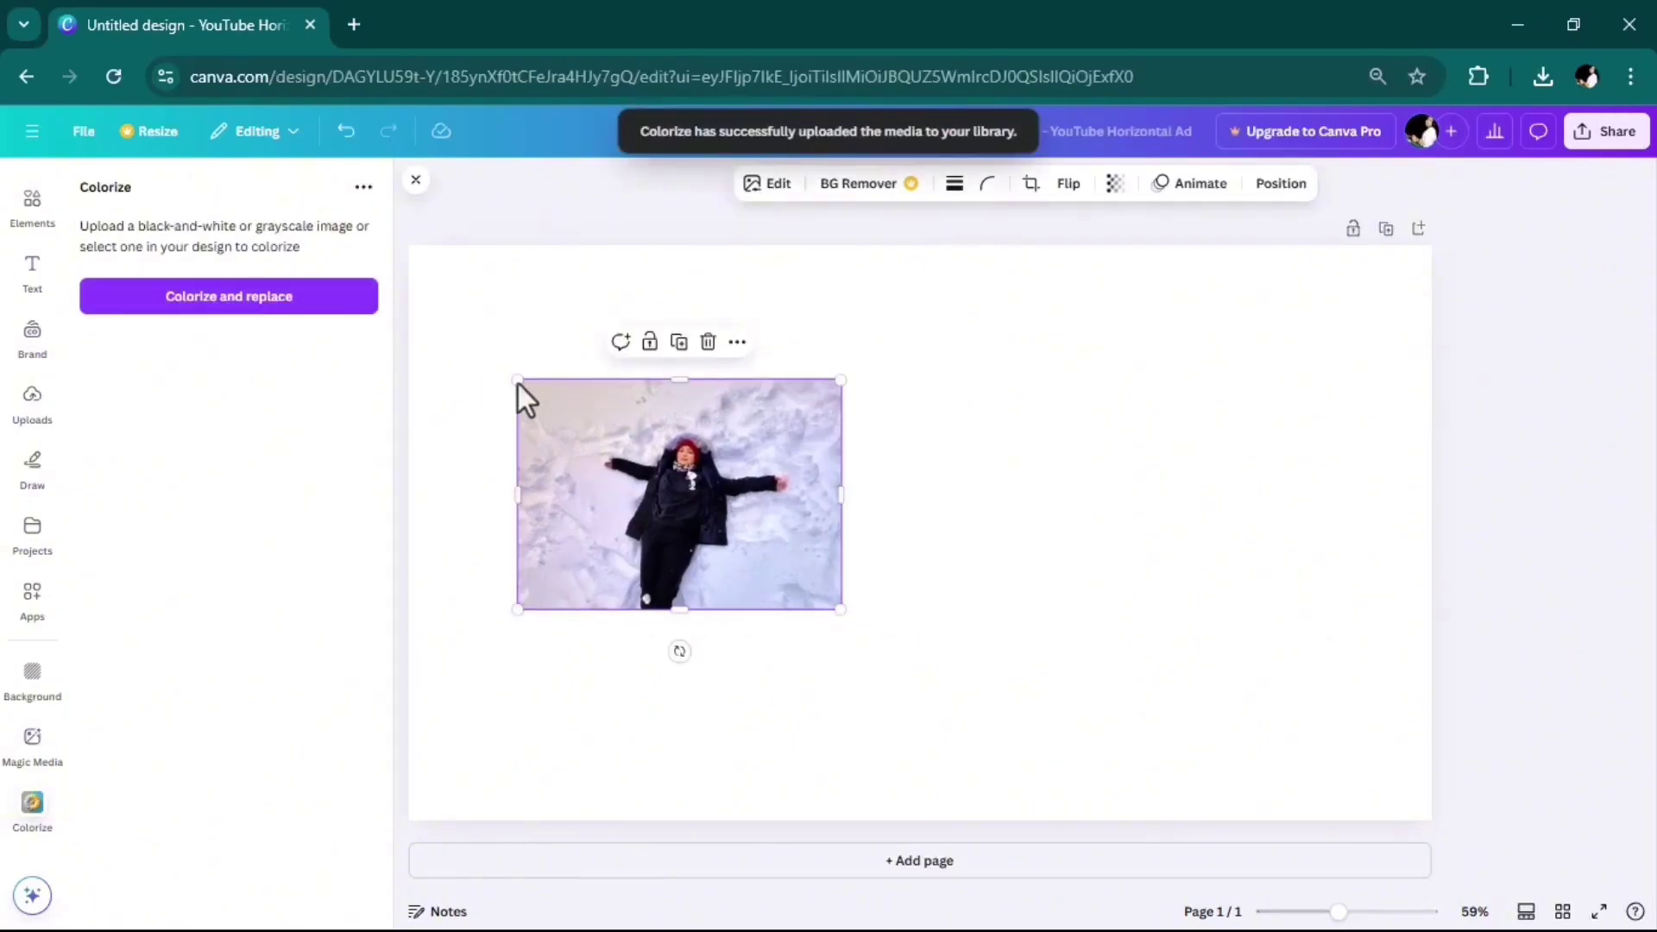
{"action": "left_click_drag", "start_coordinate": [518, 381], "coordinate": [412, 296]}
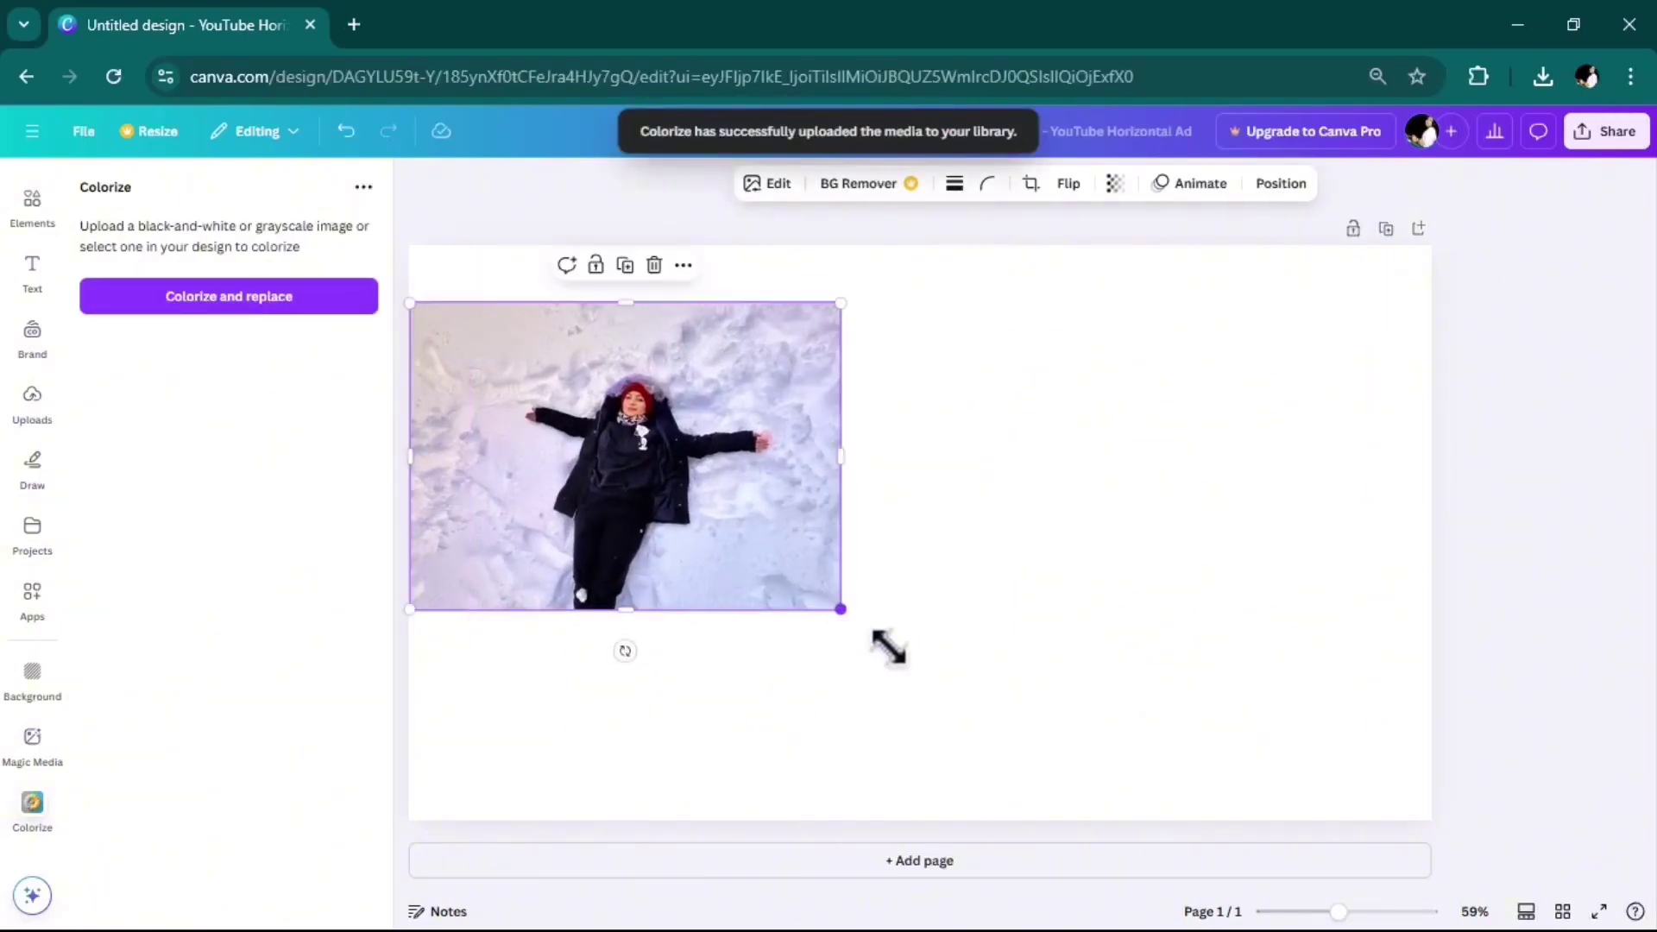
{"action": "left_click_drag", "start_coordinate": [889, 648], "coordinate": [1203, 773]}
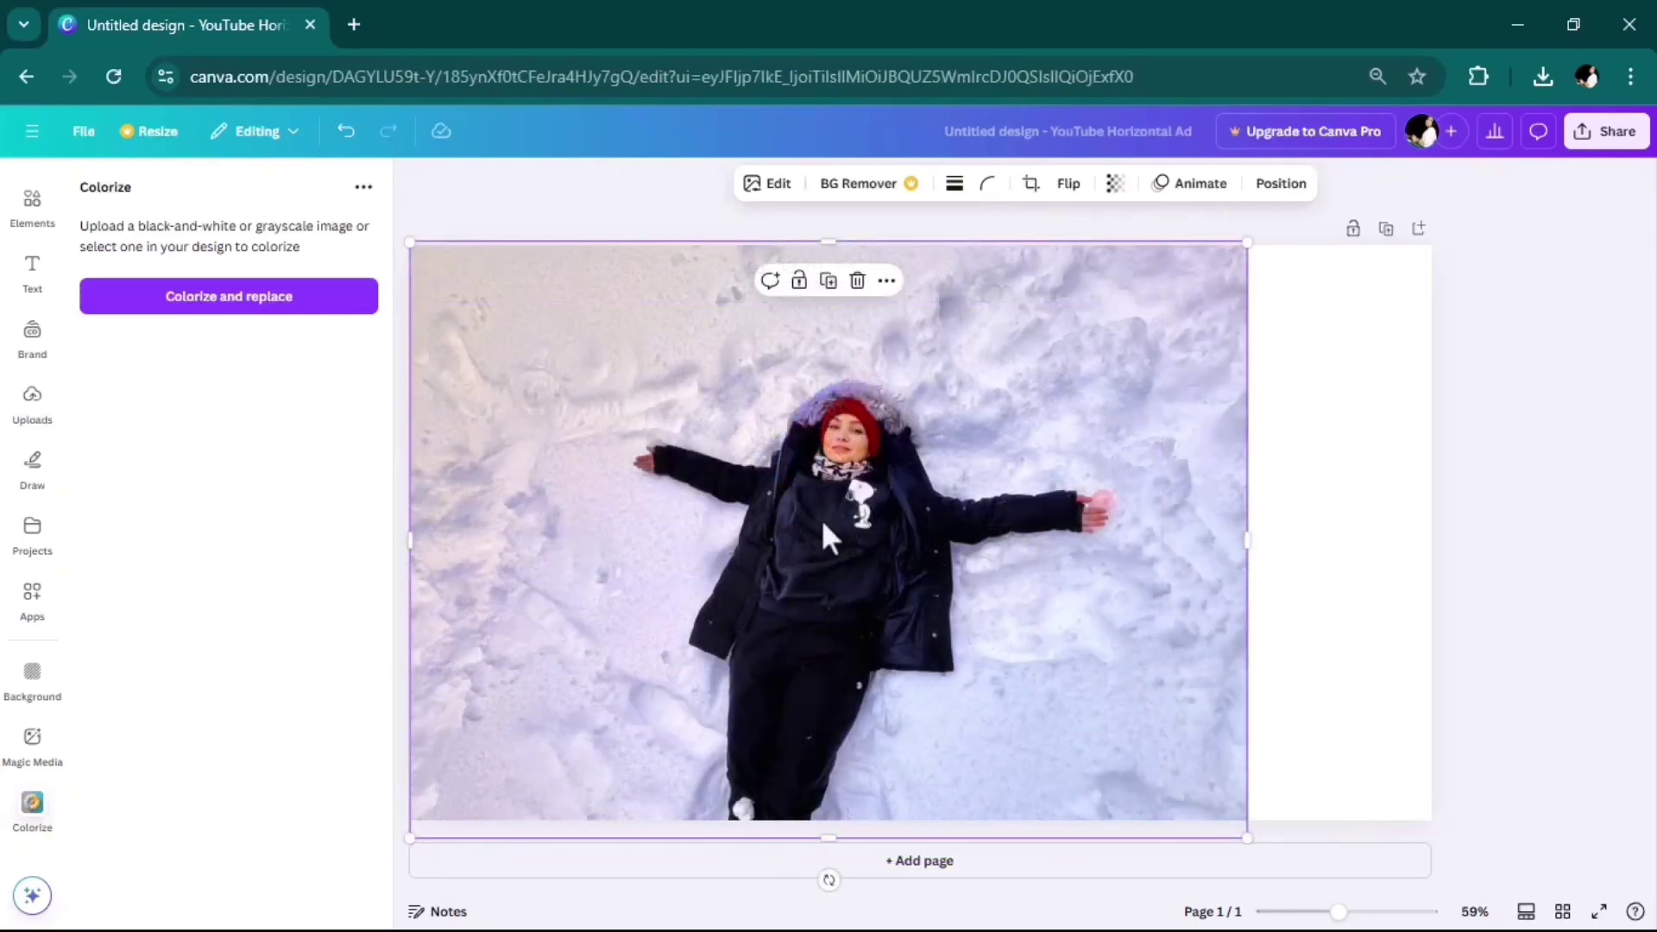